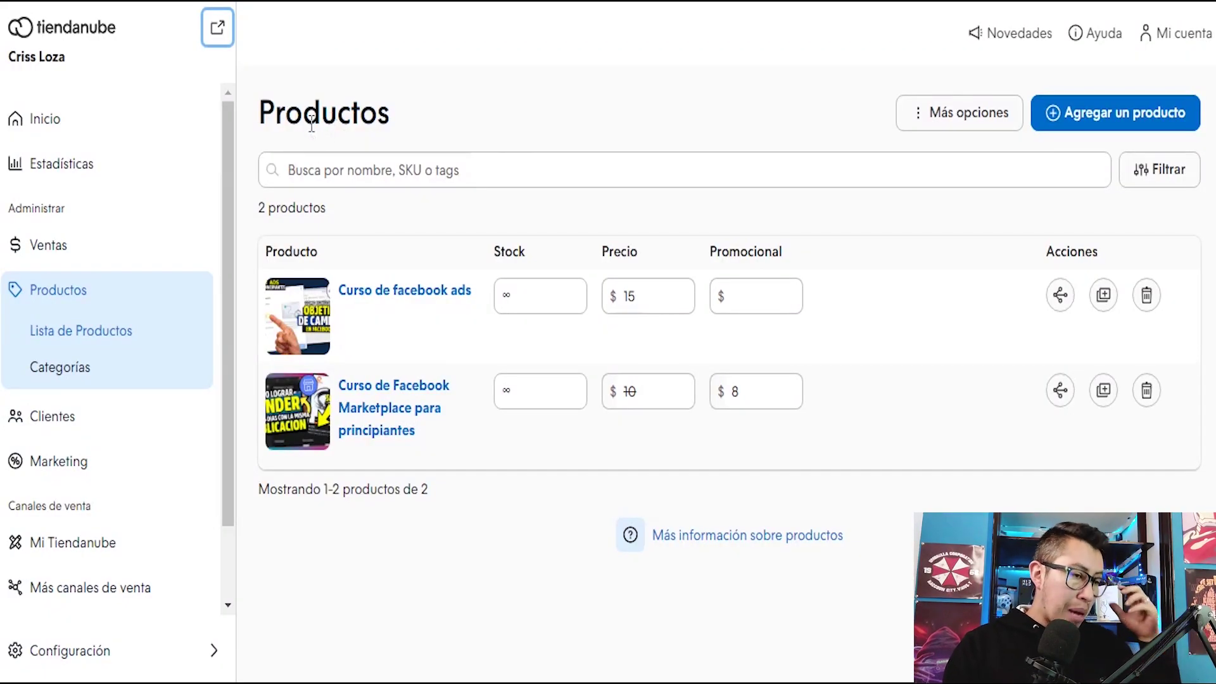
Step: Start a new product named "Curso de Ventas para Facebook Marketplace" and fill in its course description and syllabus
{"action": "left_click", "coordinate": [187, 166]}
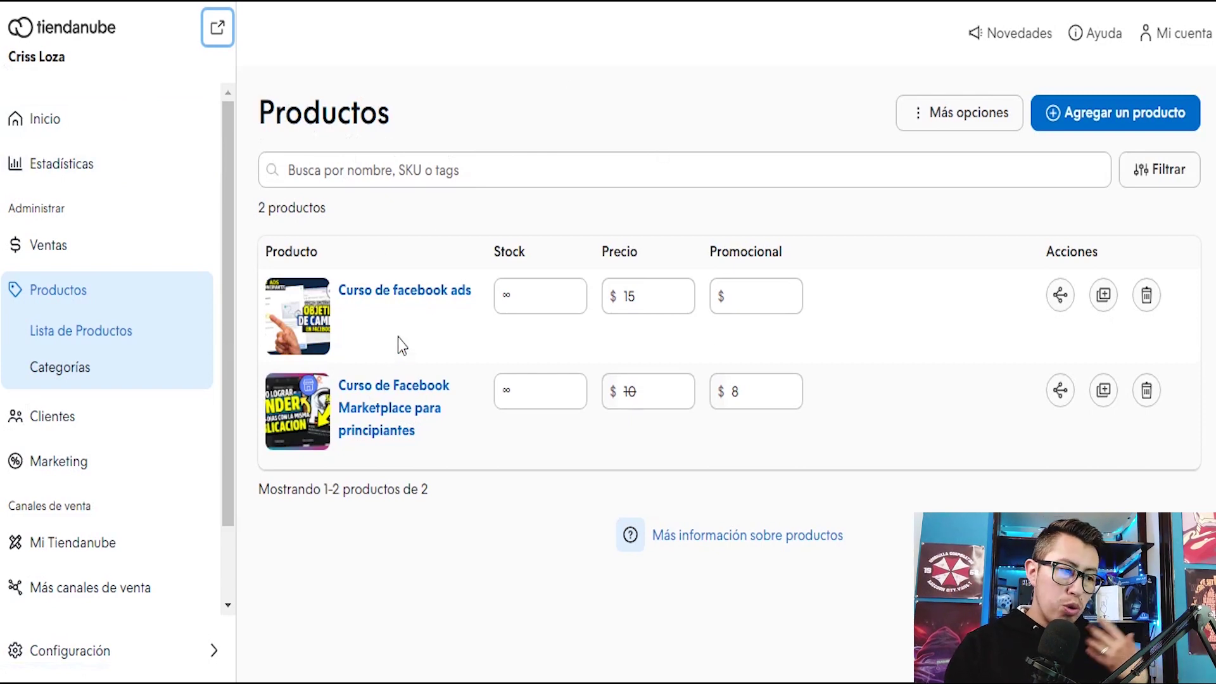
{"action": "left_click", "coordinate": [1101, 120]}
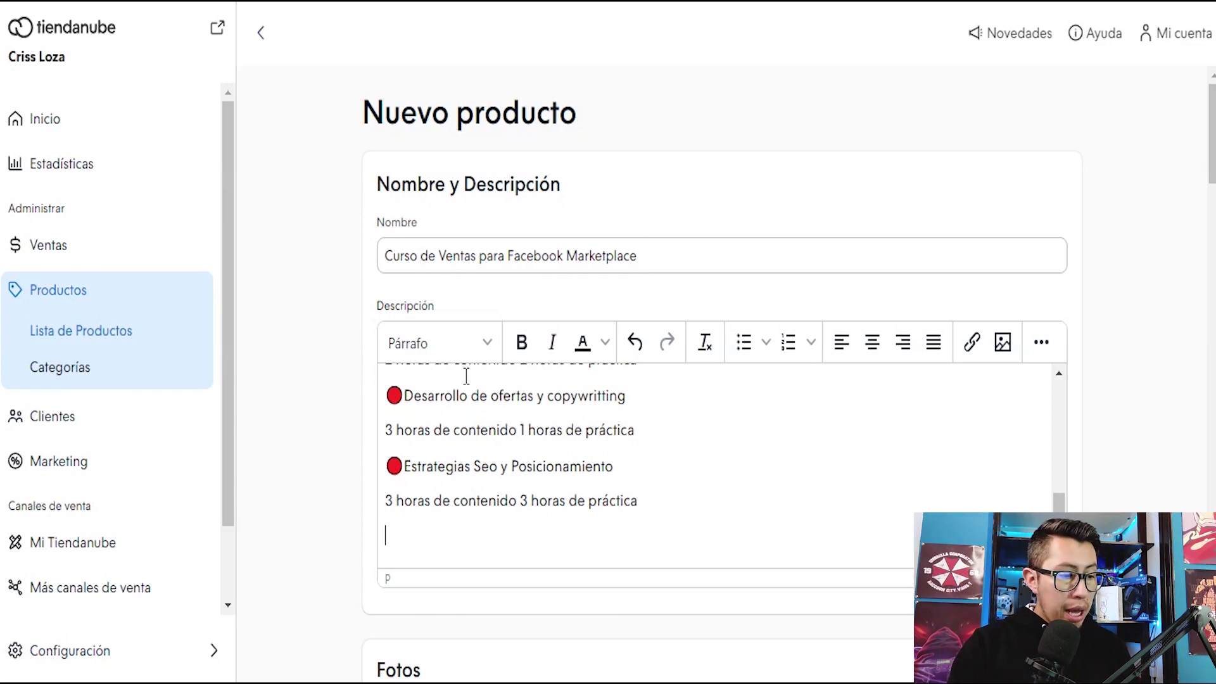
Step: Review the product description from the introductory paragraphs through the whole Temario list of course modules
{"action": "scroll", "coordinate": [534, 433], "scroll_direction": "up", "scroll_amount": 10}
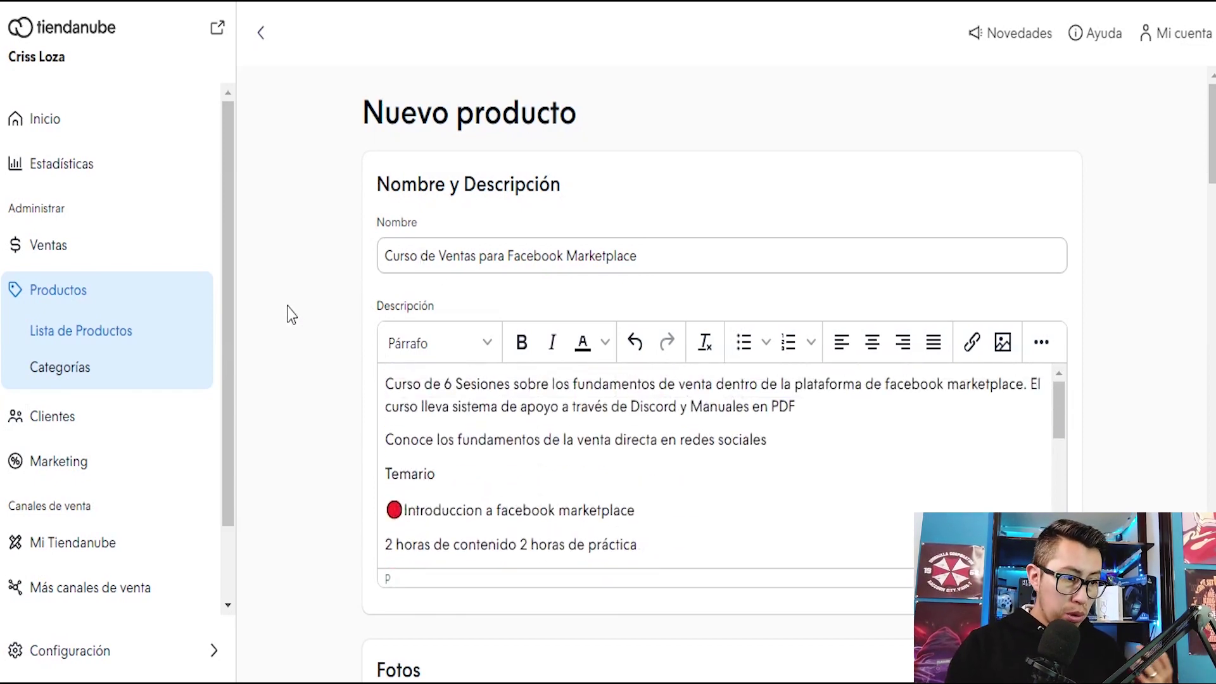
{"action": "scroll", "coordinate": [291, 319], "scroll_direction": "down", "scroll_amount": 2}
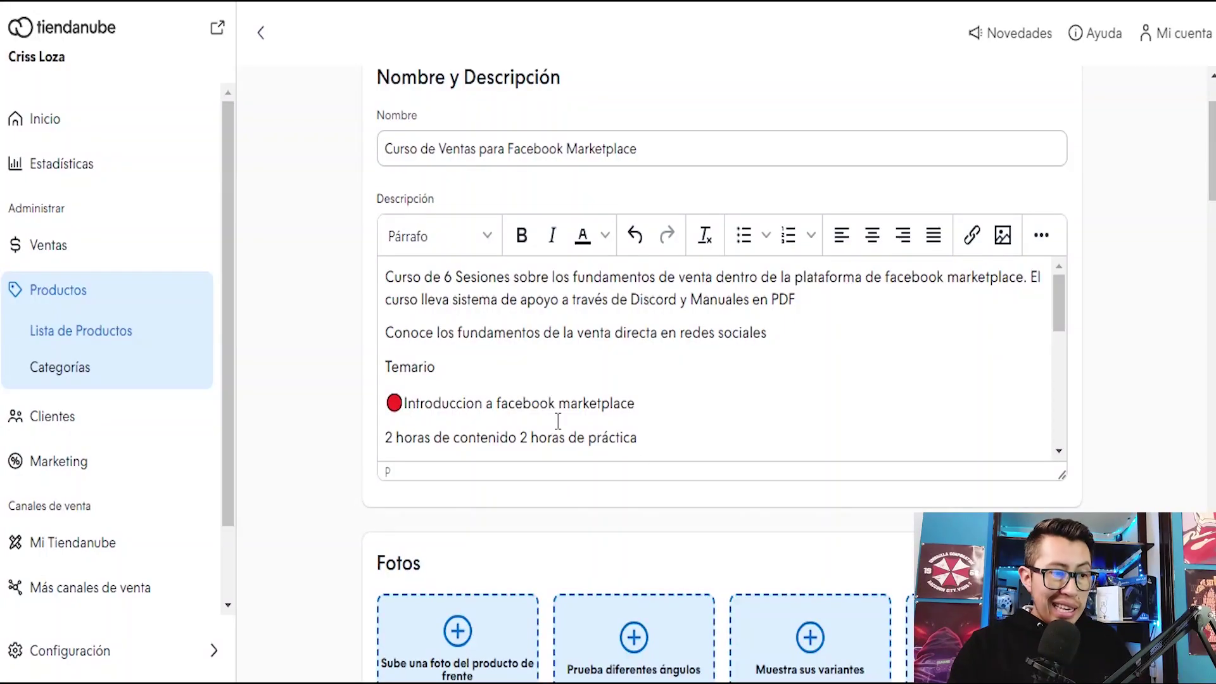
{"action": "scroll", "coordinate": [606, 389], "scroll_direction": "up", "scroll_amount": 2}
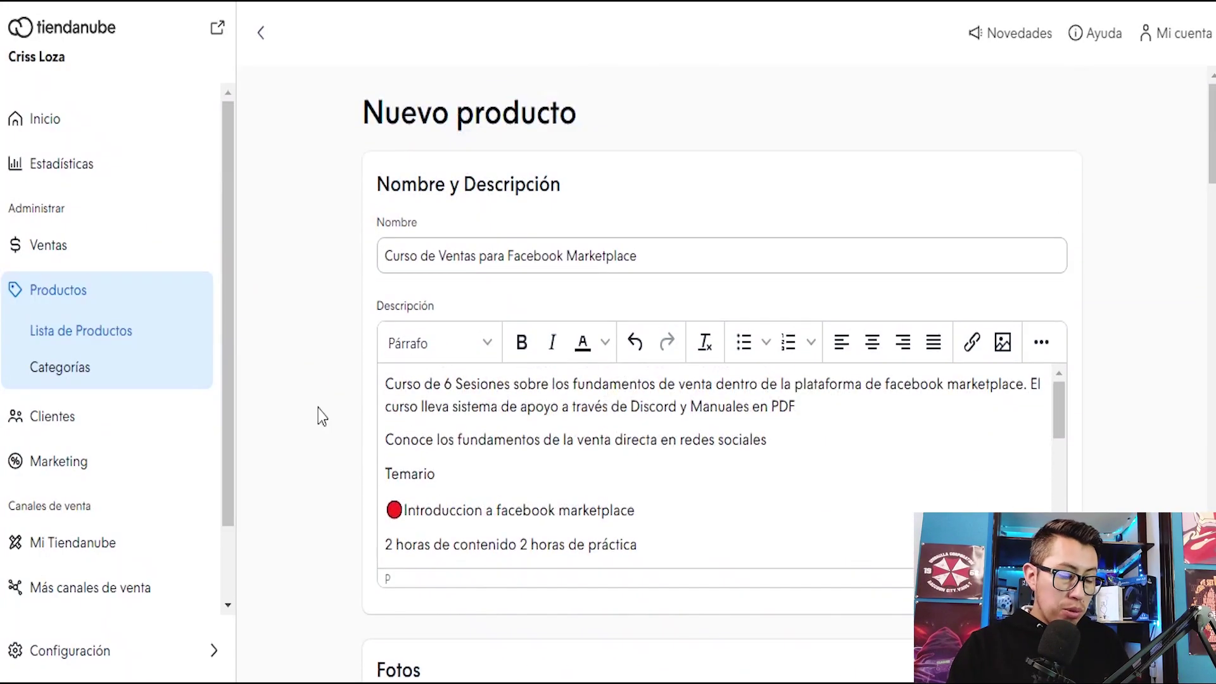
{"action": "scroll", "coordinate": [864, 473], "scroll_direction": "down", "scroll_amount": 2}
{"action": "scroll", "coordinate": [1133, 401], "scroll_direction": "down", "scroll_amount": 2}
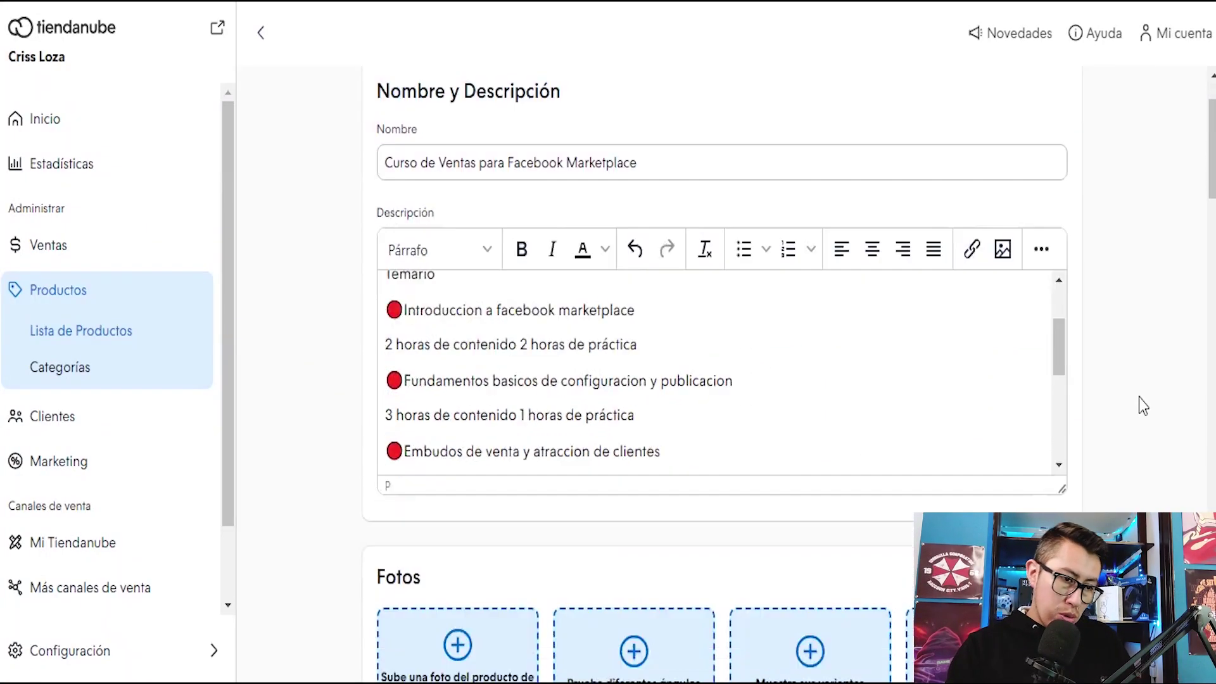
{"action": "scroll", "coordinate": [860, 350], "scroll_direction": "up", "scroll_amount": 2}
{"action": "scroll", "coordinate": [652, 326], "scroll_direction": "down", "scroll_amount": 7}
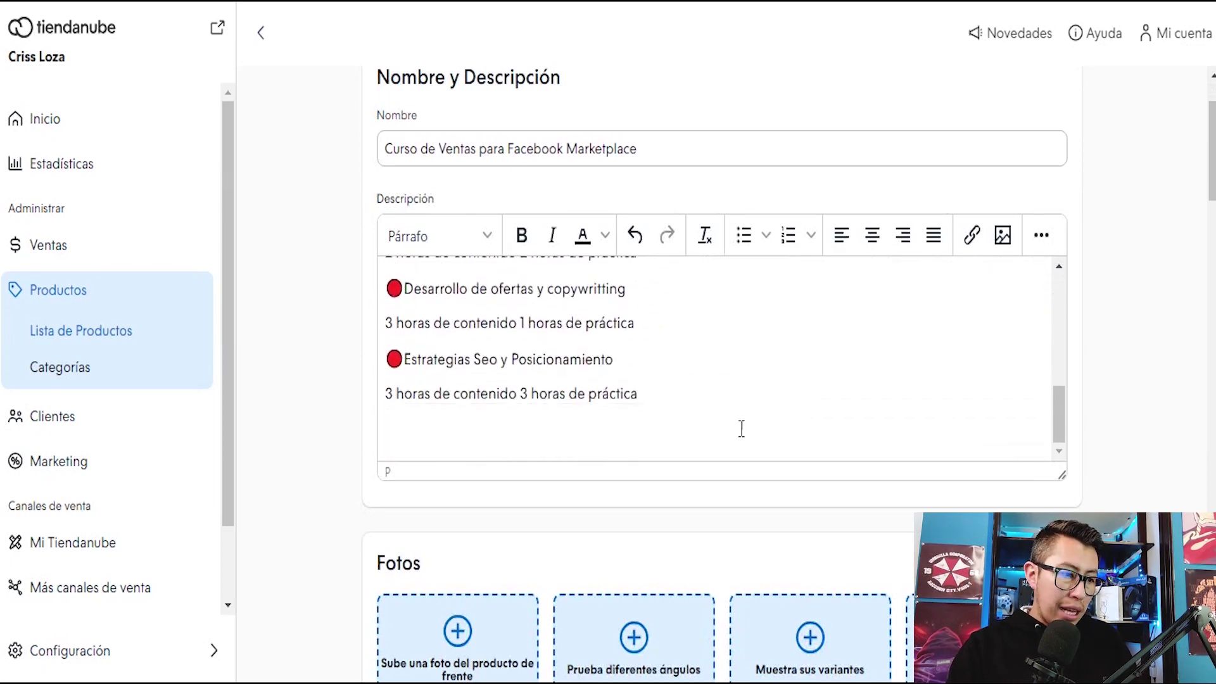
{"action": "scroll", "coordinate": [741, 422], "scroll_direction": "up", "scroll_amount": 8}
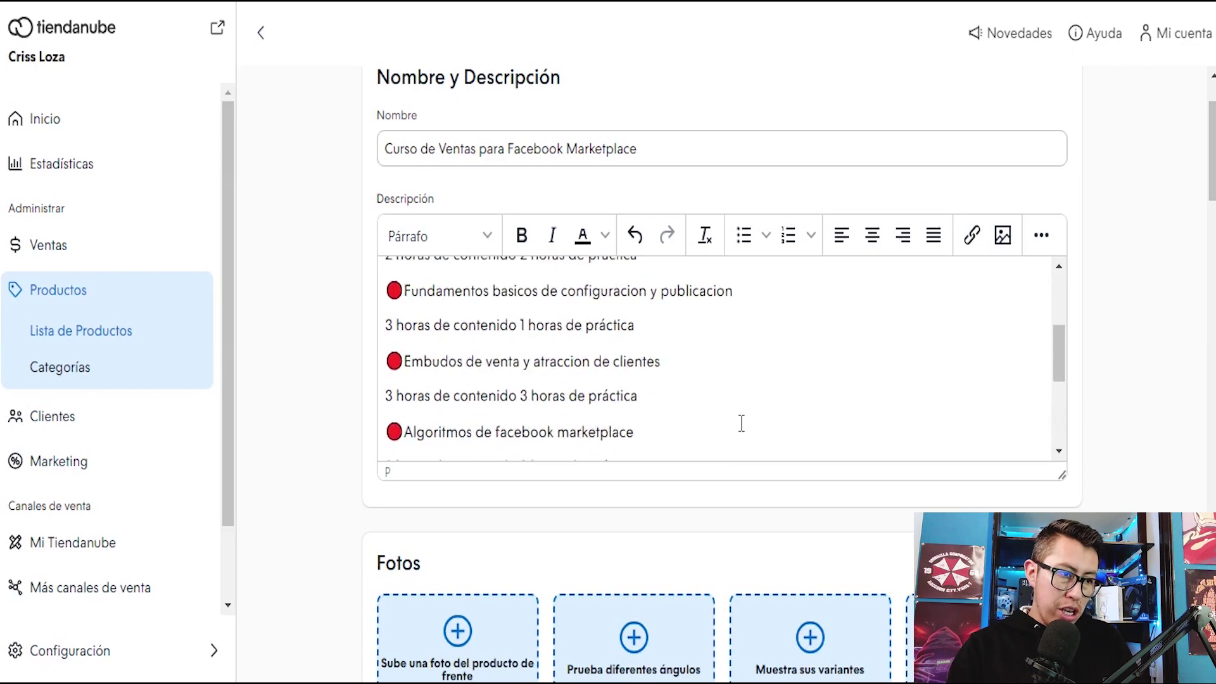
{"action": "scroll", "coordinate": [741, 423], "scroll_direction": "up", "scroll_amount": 2}
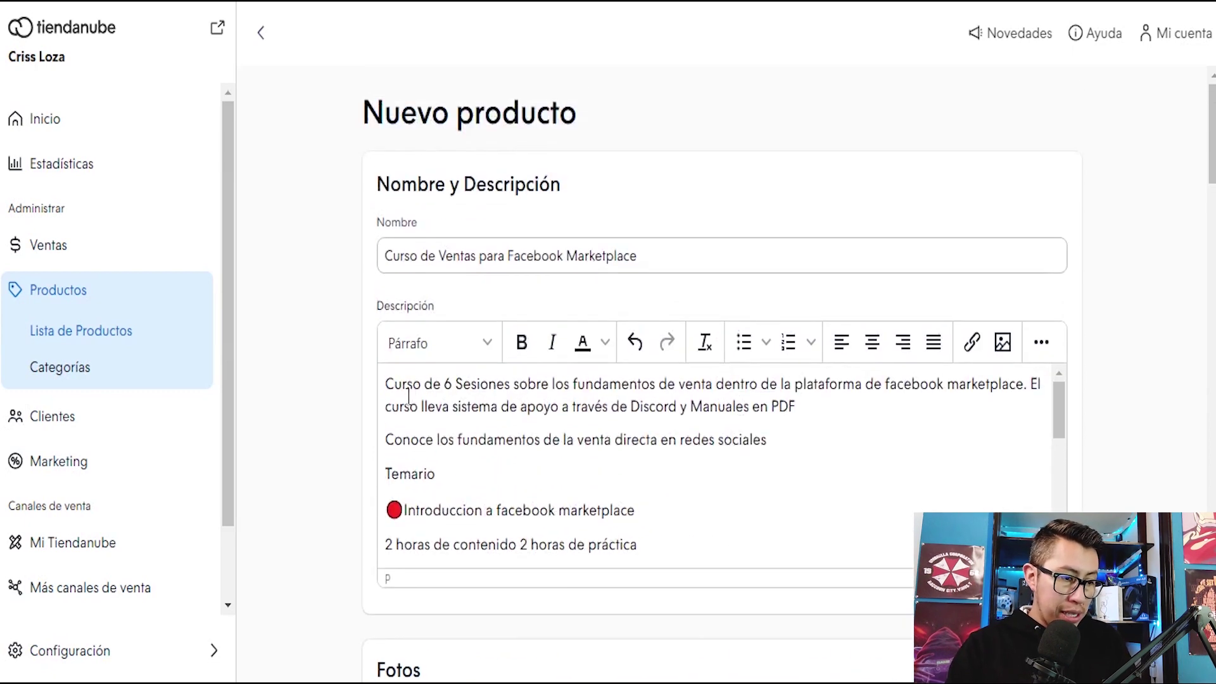
{"action": "left_click_drag", "start_coordinate": [385, 384], "coordinate": [820, 425]}
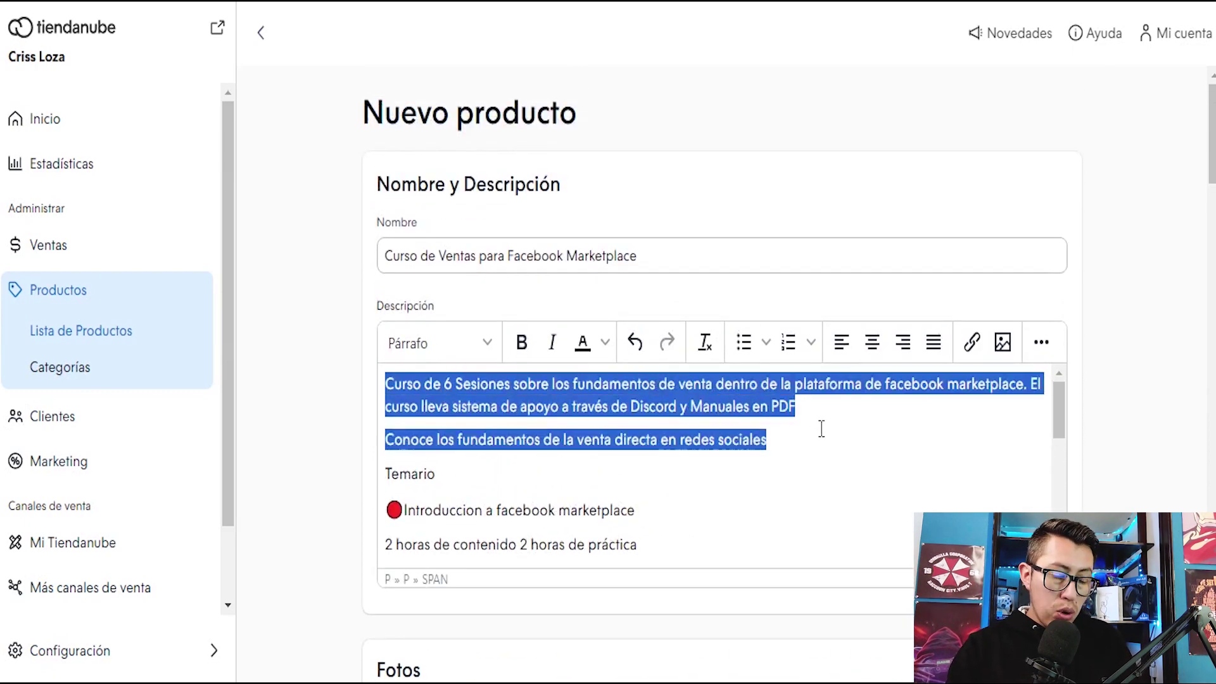
{"action": "scroll", "coordinate": [819, 425], "scroll_direction": "down", "scroll_amount": 2}
{"action": "scroll", "coordinate": [455, 441], "scroll_direction": "down", "scroll_amount": 6}
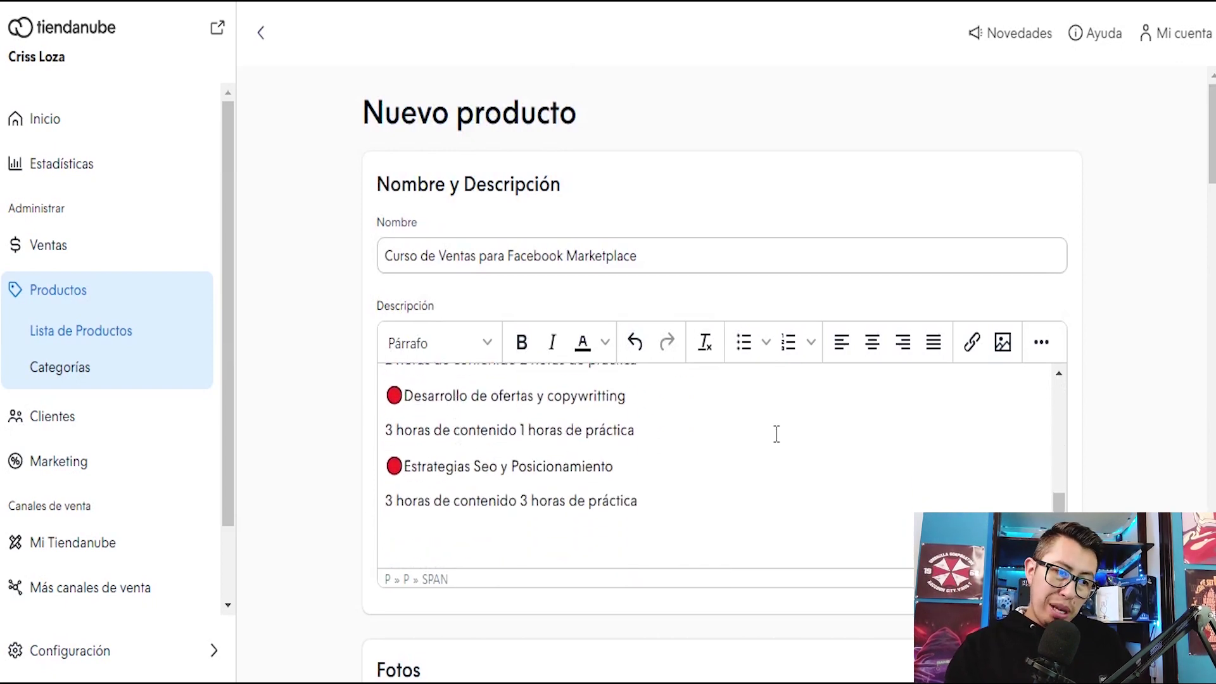
{"action": "scroll", "coordinate": [478, 408], "scroll_direction": "up", "scroll_amount": 10}
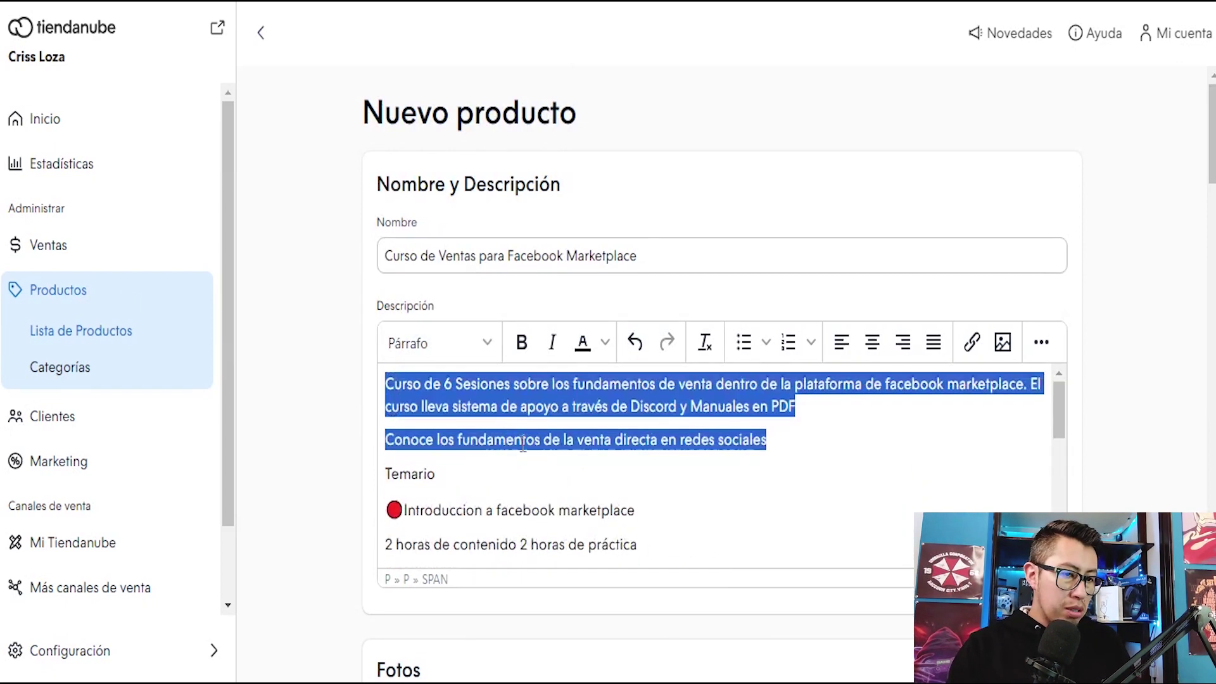
{"action": "left_click", "coordinate": [1132, 297]}
Step: Upload the images FACEBOOK MARKETPLACE, IMG CURSO and MARKETPLACE FACEBOOK - TUTORIAL 1 from the USB drive as product photos
{"action": "scroll", "coordinate": [1133, 317], "scroll_direction": "down", "scroll_amount": 3}
{"action": "scroll", "coordinate": [1130, 316], "scroll_direction": "down", "scroll_amount": 3}
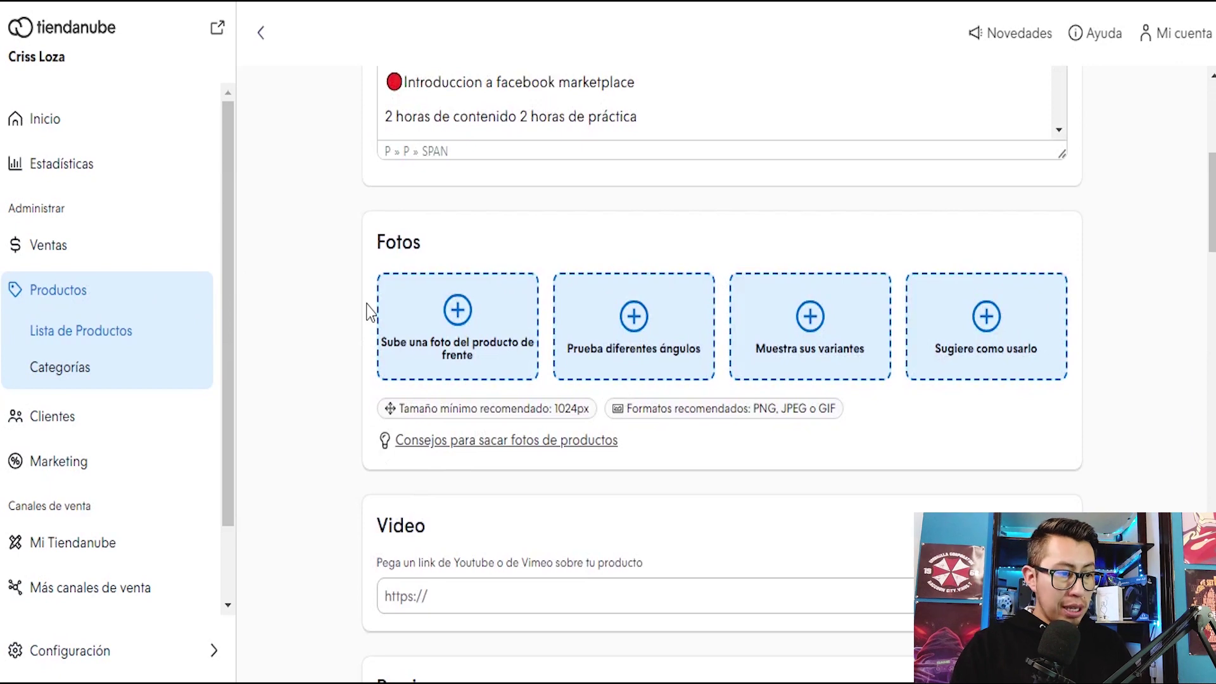
{"action": "left_click", "coordinate": [459, 323]}
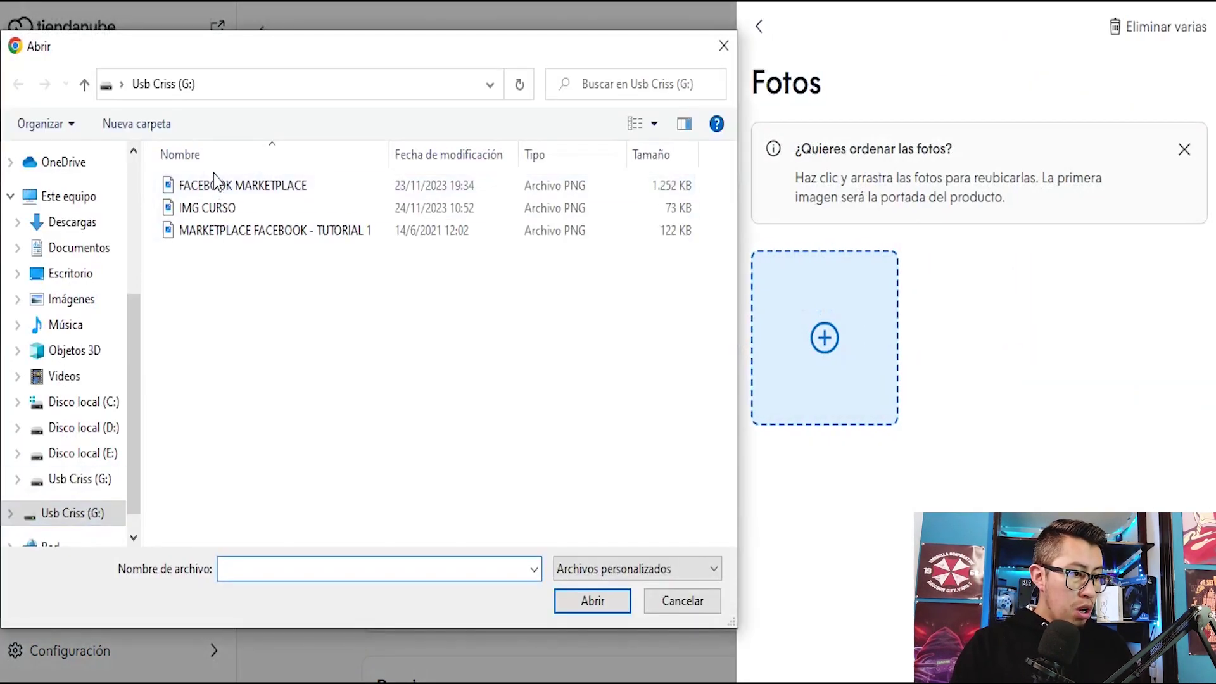
{"action": "left_click", "coordinate": [242, 207]}
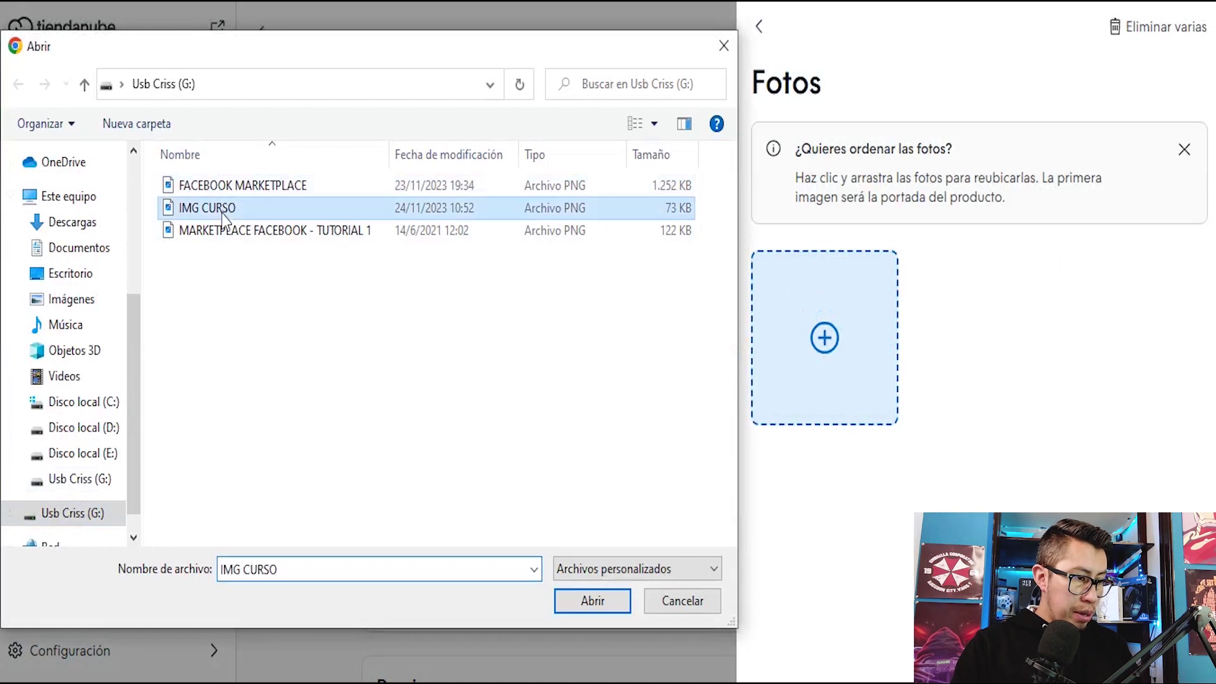
{"action": "left_click", "coordinate": [257, 187], "text": "ctrl"}
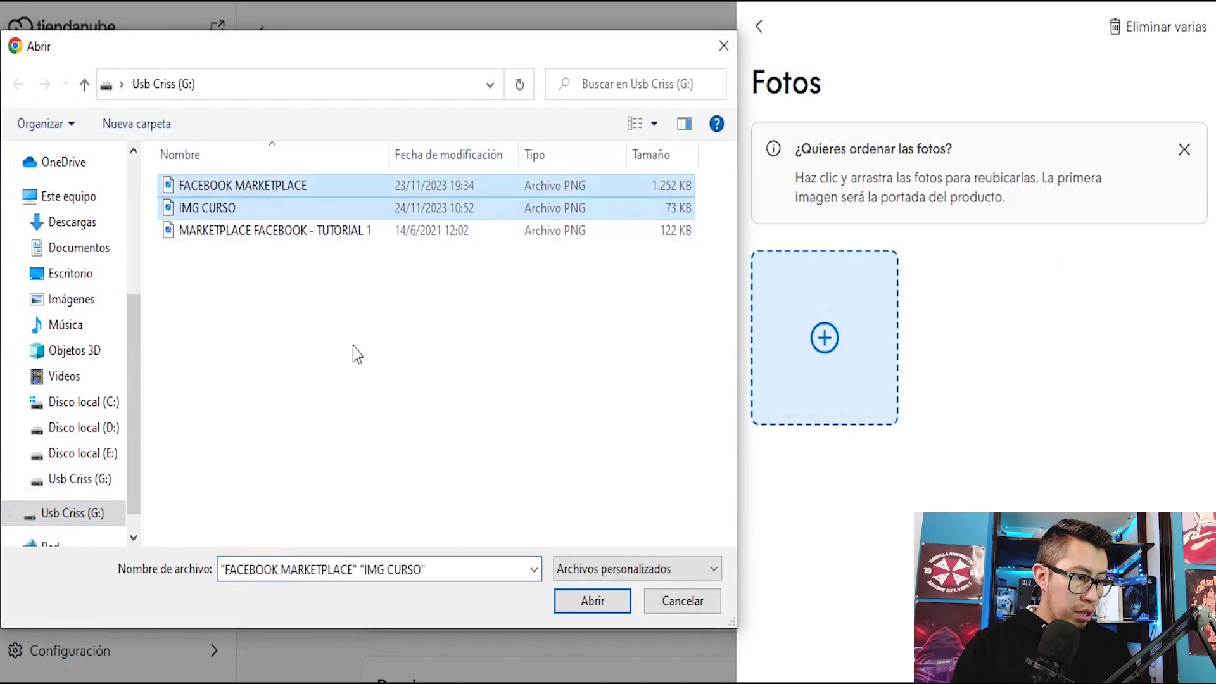
{"action": "left_click", "coordinate": [325, 231], "text": "ctrl"}
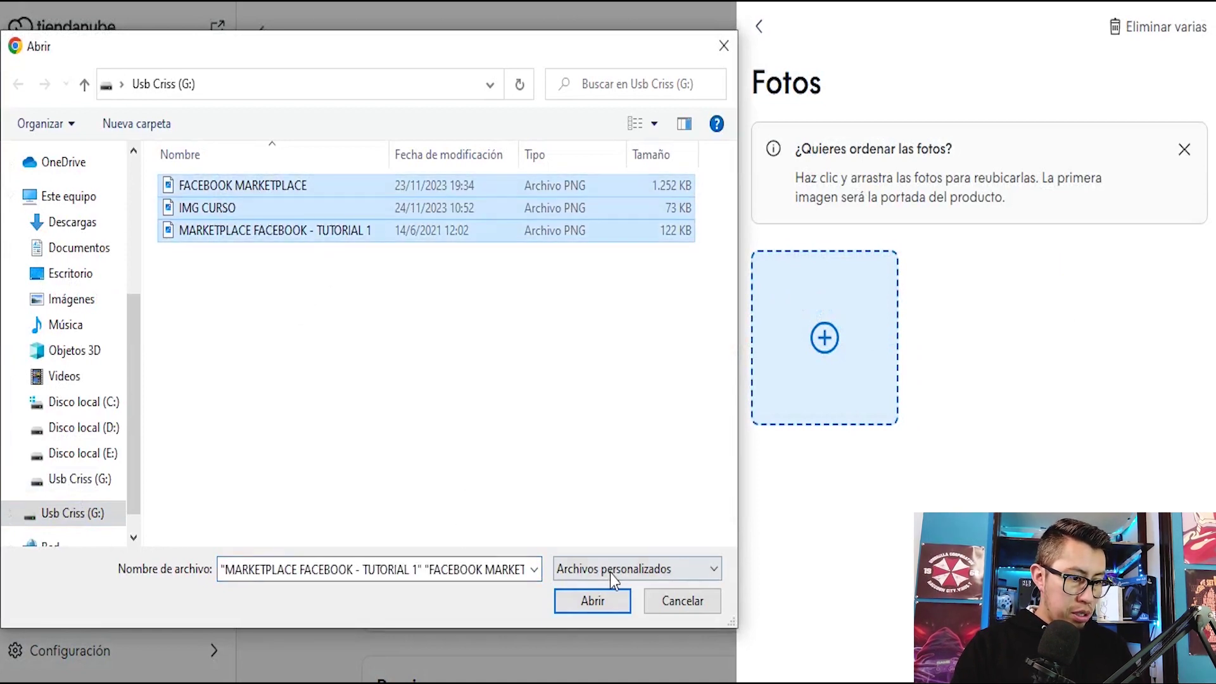
{"action": "left_click", "coordinate": [598, 599]}
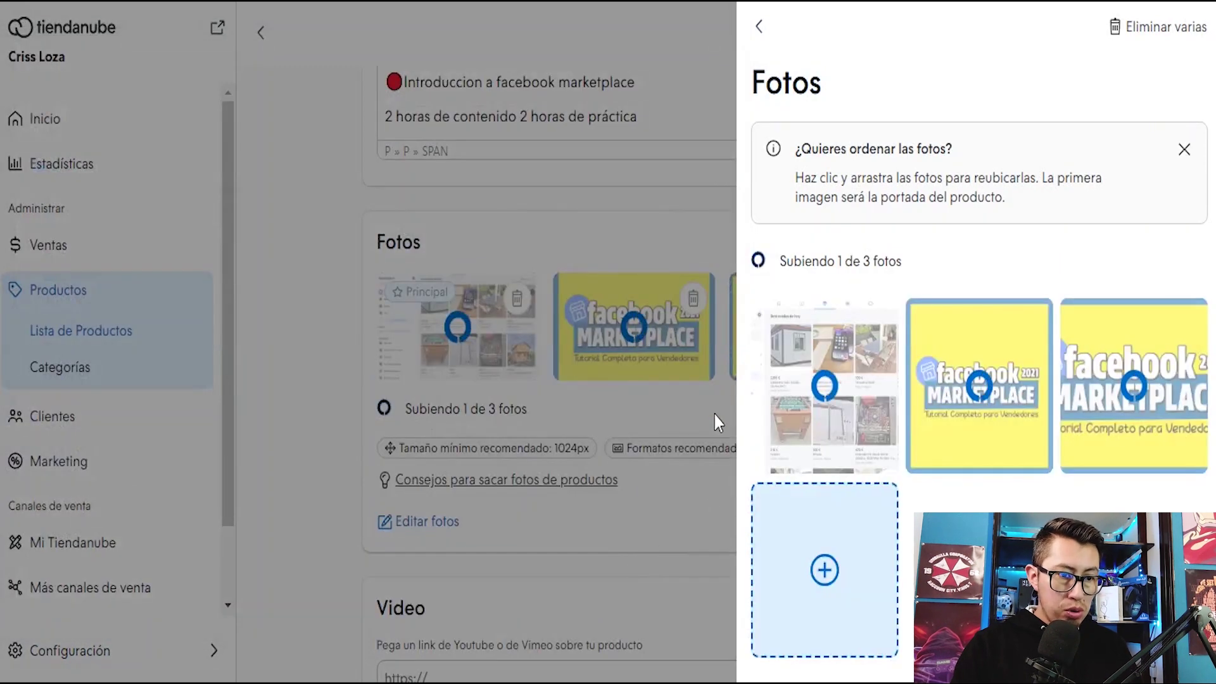
Step: Make the yellow Facebook Marketplace image the cover photo, remove its near-duplicate and return to the product form
{"action": "left_click_drag", "start_coordinate": [972, 330], "coordinate": [824, 333]}
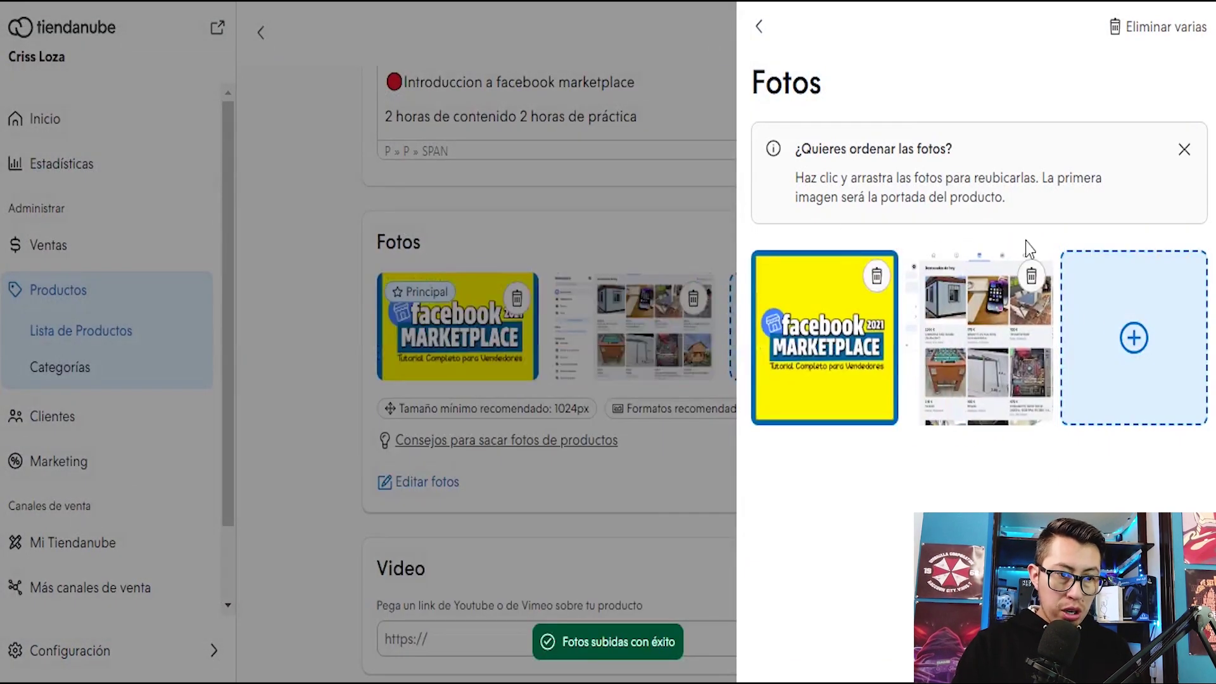
{"action": "left_click", "coordinate": [759, 28]}
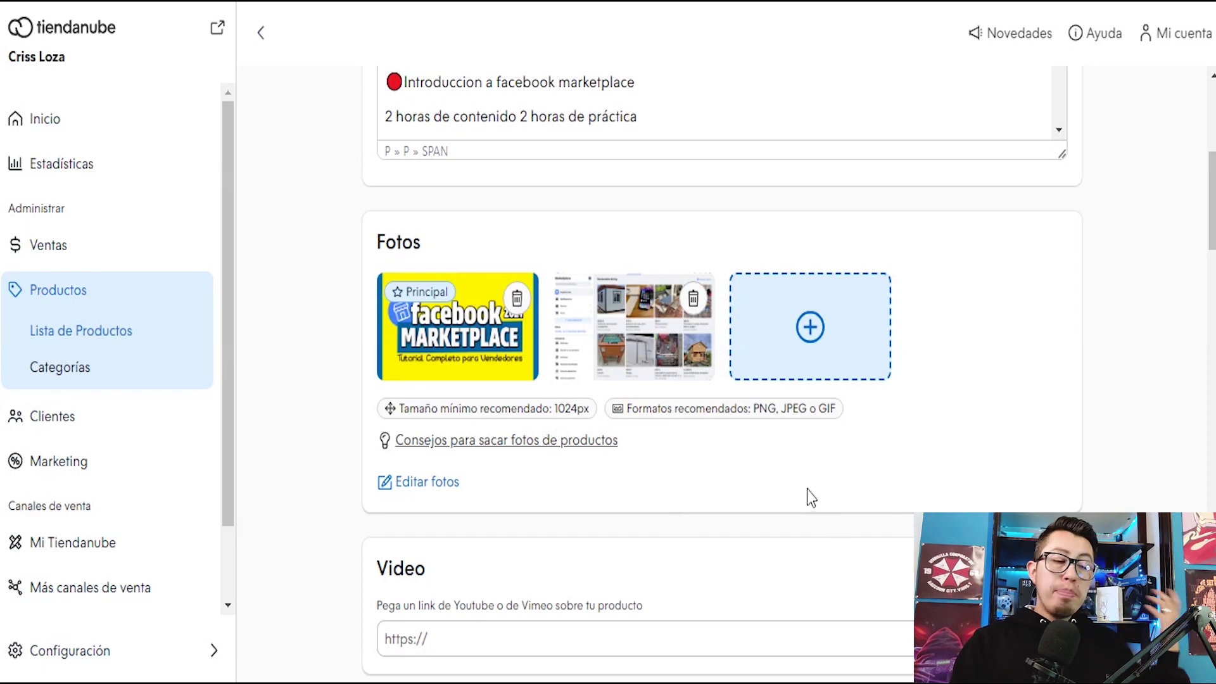
{"action": "scroll", "coordinate": [807, 423], "scroll_direction": "down", "scroll_amount": 2}
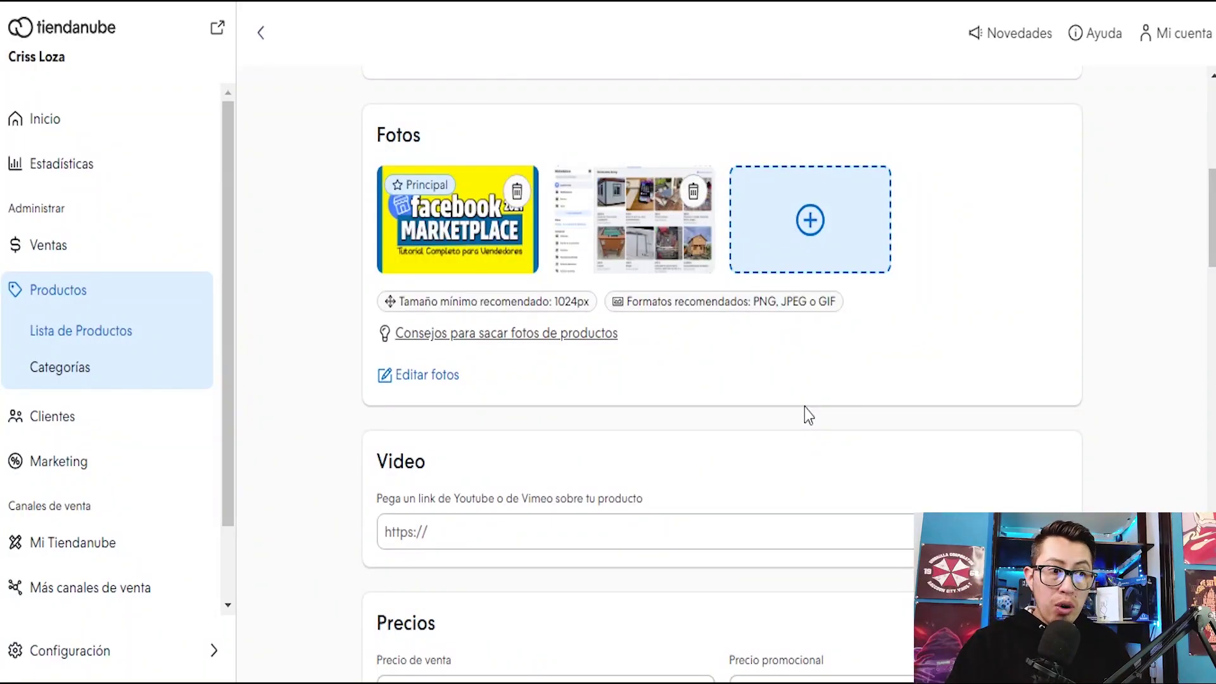
{"action": "scroll", "coordinate": [806, 402], "scroll_direction": "up", "scroll_amount": 7}
{"action": "scroll", "coordinate": [738, 304], "scroll_direction": "down", "scroll_amount": 5}
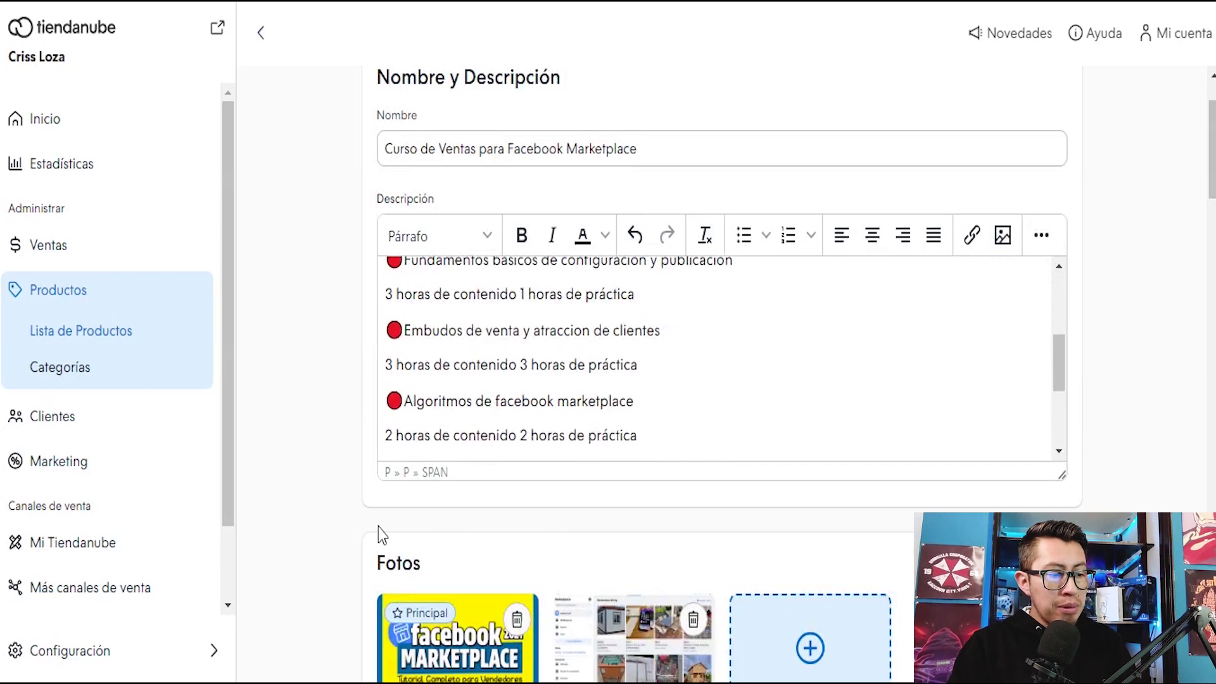
{"action": "scroll", "coordinate": [378, 527], "scroll_direction": "down", "scroll_amount": 5}
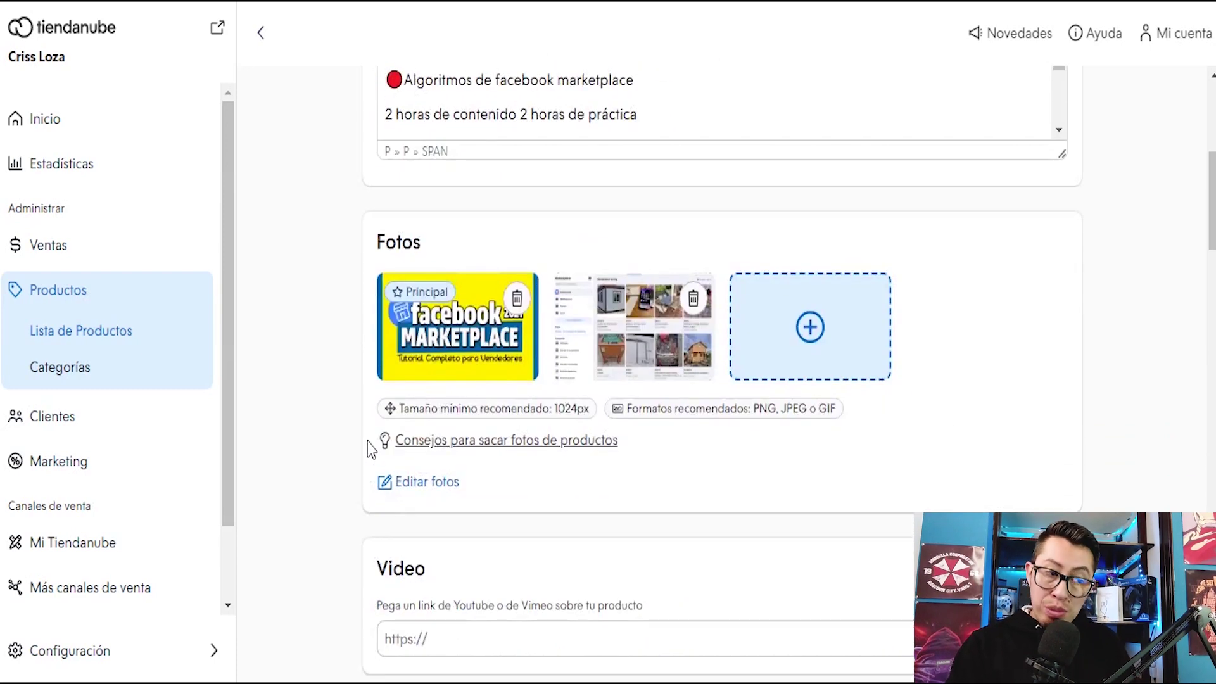
{"action": "scroll", "coordinate": [344, 355], "scroll_direction": "down", "scroll_amount": 3}
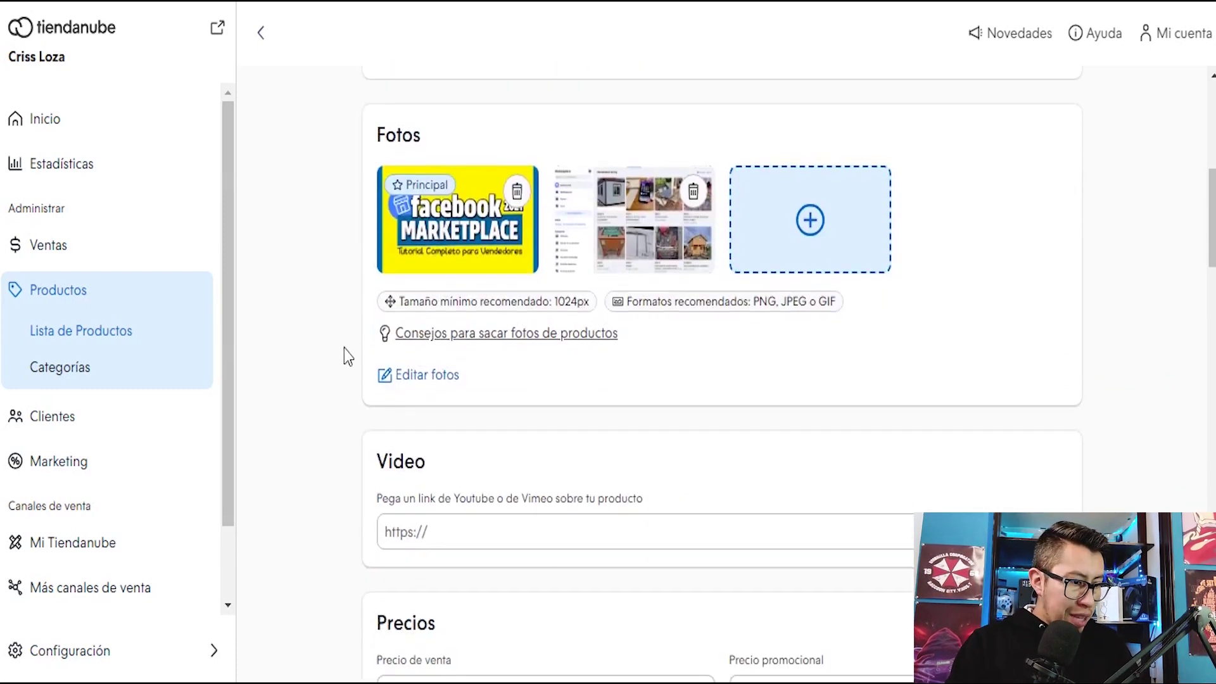
{"action": "scroll", "coordinate": [347, 356], "scroll_direction": "down", "scroll_amount": 1}
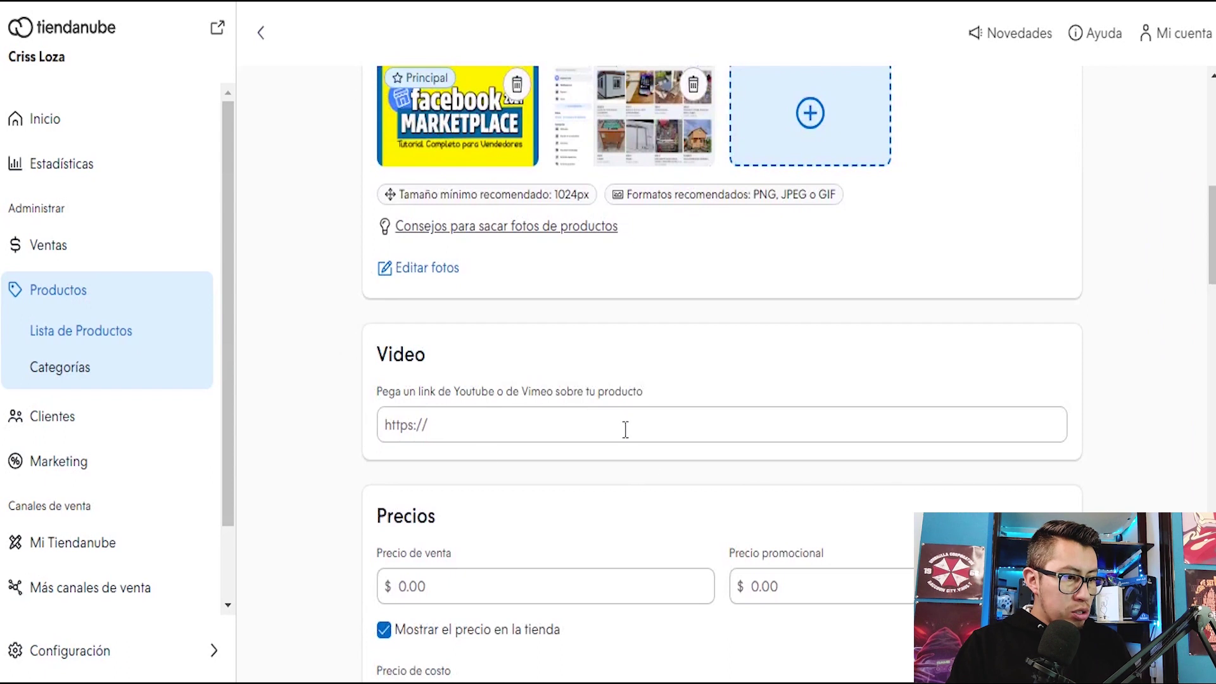
{"action": "left_click", "coordinate": [516, 428]}
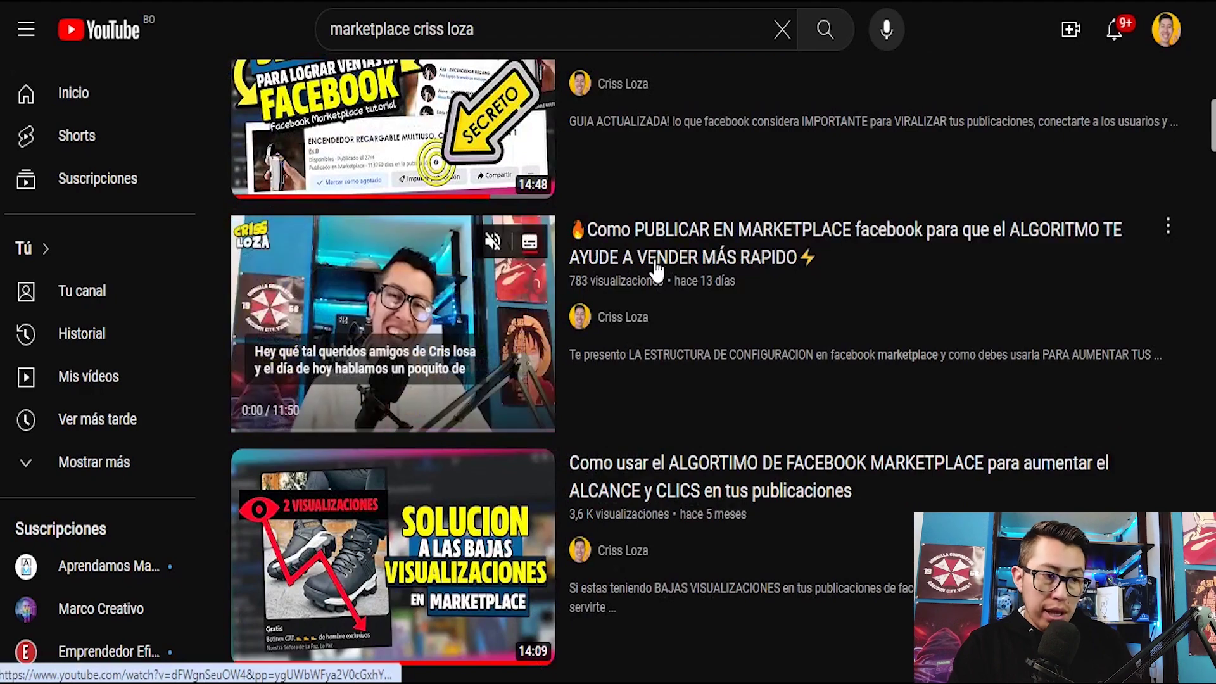
{"action": "left_click", "coordinate": [759, 249]}
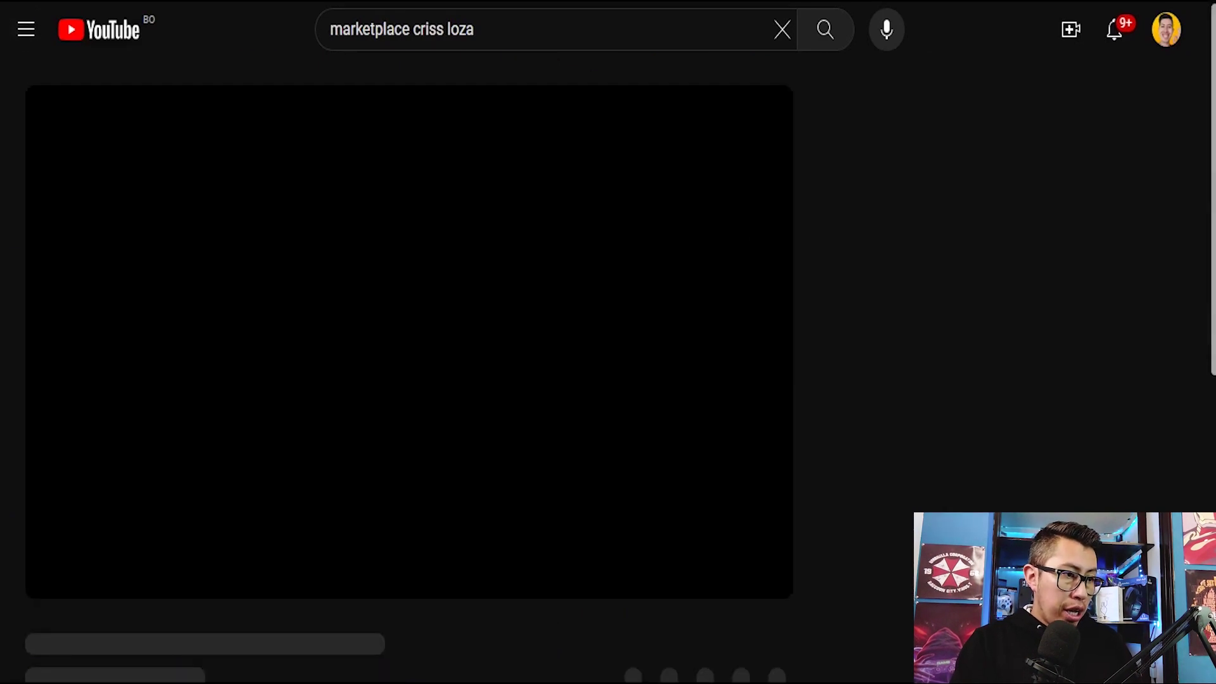
{"action": "left_click", "coordinate": [141, 574]}
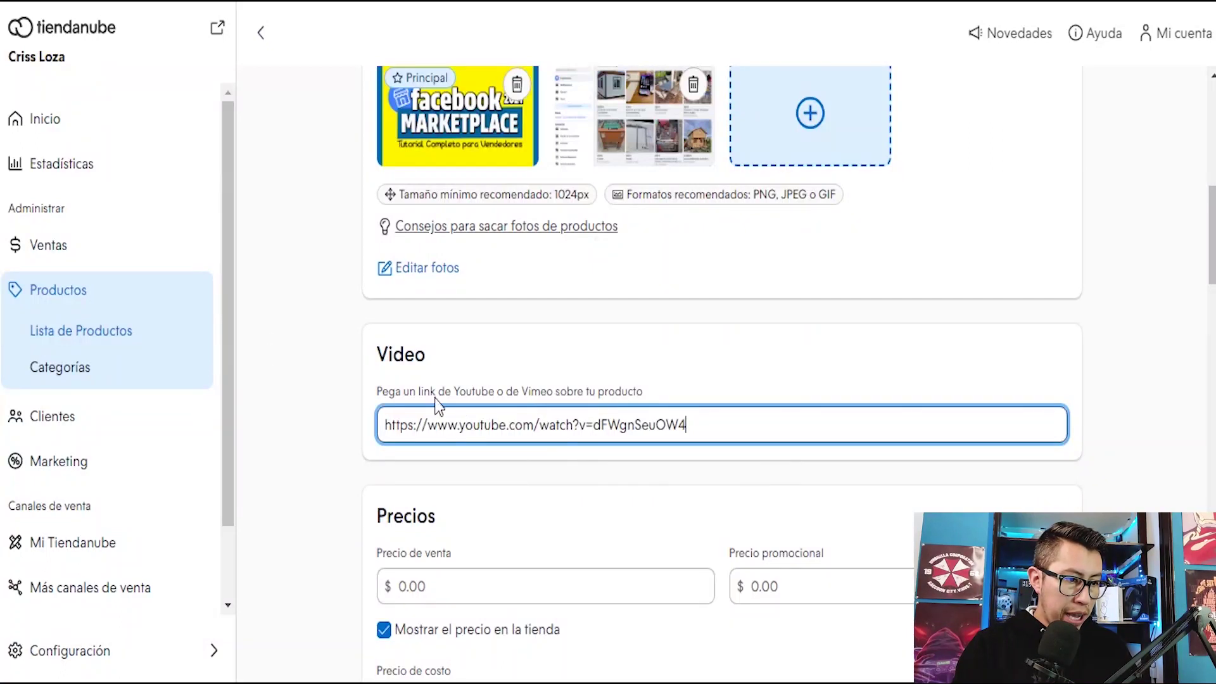
Step: Set the product's sale price to $10 and its product type to "Digital o un servicio"
{"action": "scroll", "coordinate": [437, 405], "scroll_direction": "down", "scroll_amount": 5}
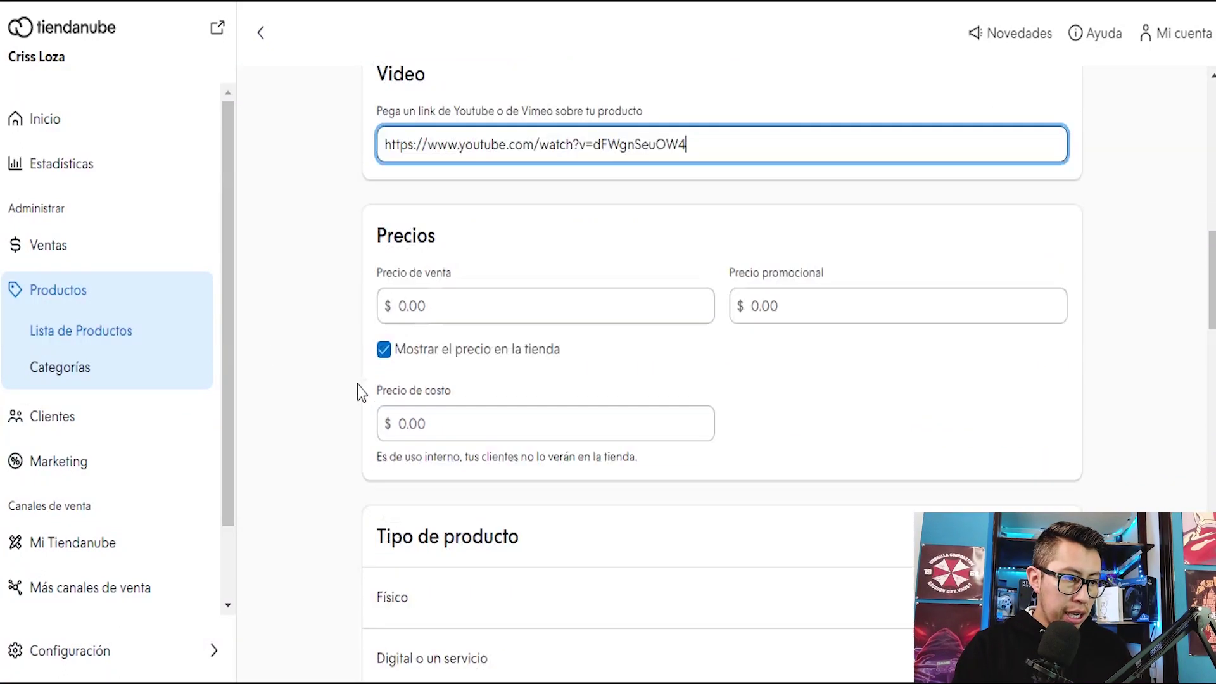
{"action": "left_click", "coordinate": [530, 264]}
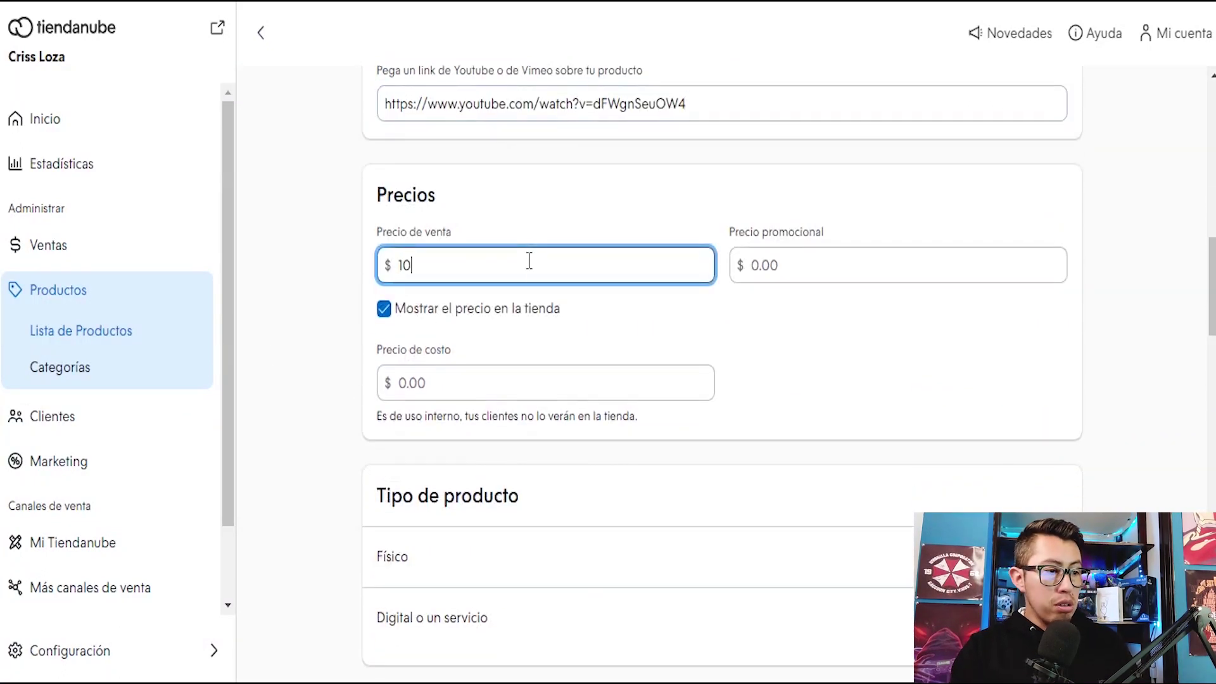
{"action": "left_click", "coordinate": [1174, 304]}
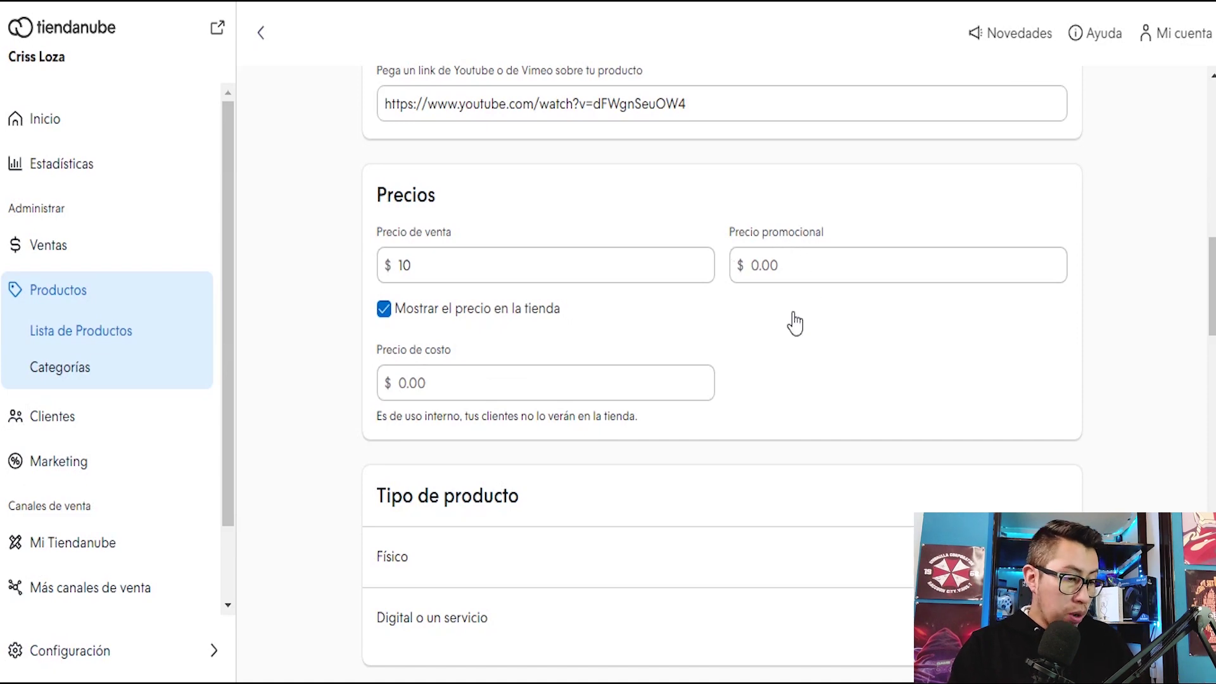
{"action": "scroll", "coordinate": [700, 305], "scroll_direction": "down", "scroll_amount": 2}
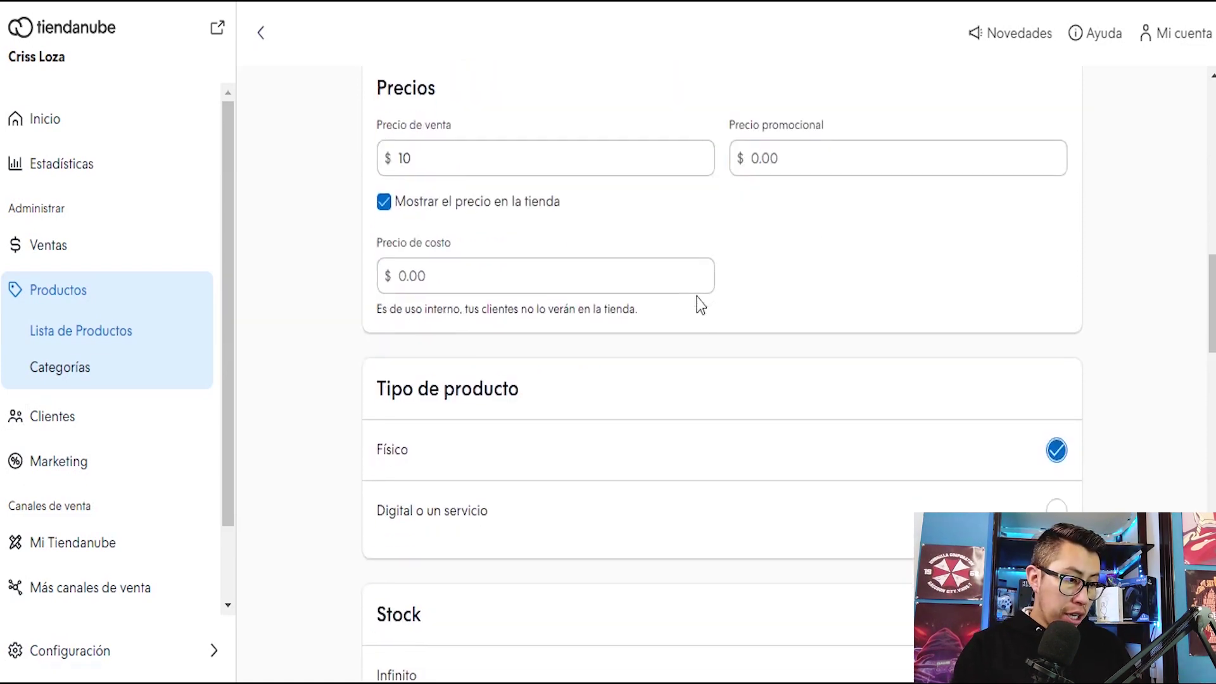
{"action": "left_click", "coordinate": [826, 511]}
Step: Enter 001 as the product's SKU code
{"action": "scroll", "coordinate": [660, 378], "scroll_direction": "down", "scroll_amount": 6}
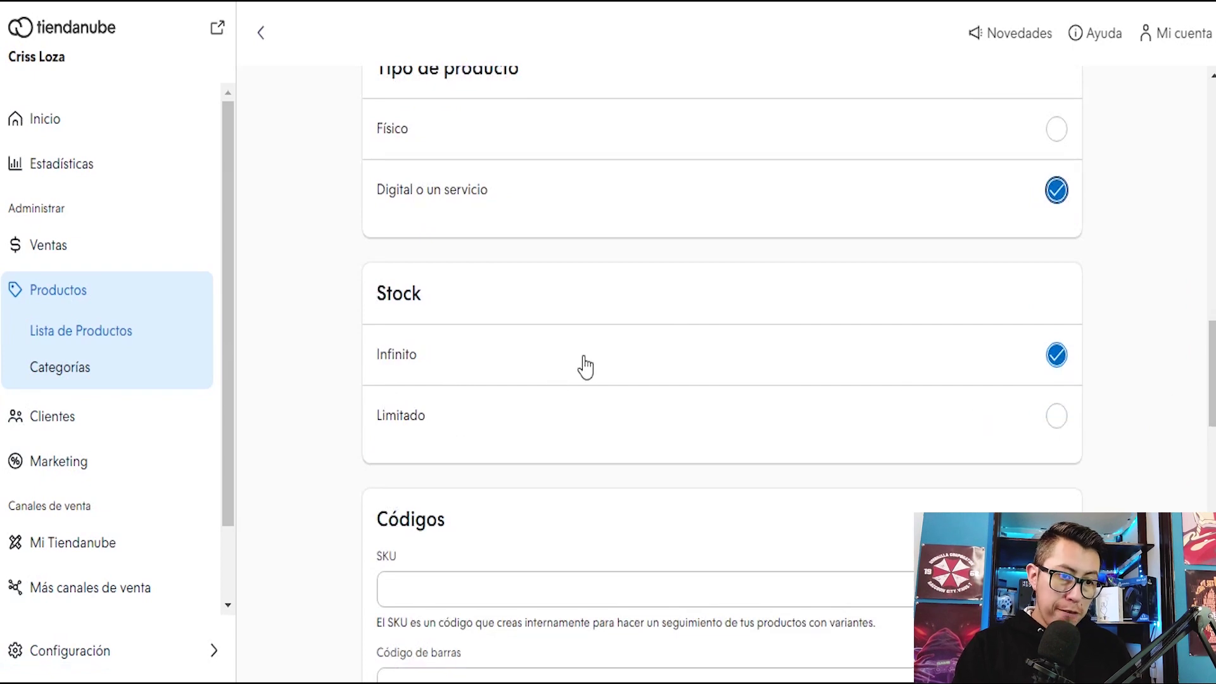
{"action": "scroll", "coordinate": [581, 364], "scroll_direction": "down", "scroll_amount": 8}
{"action": "left_click", "coordinate": [447, 169]}
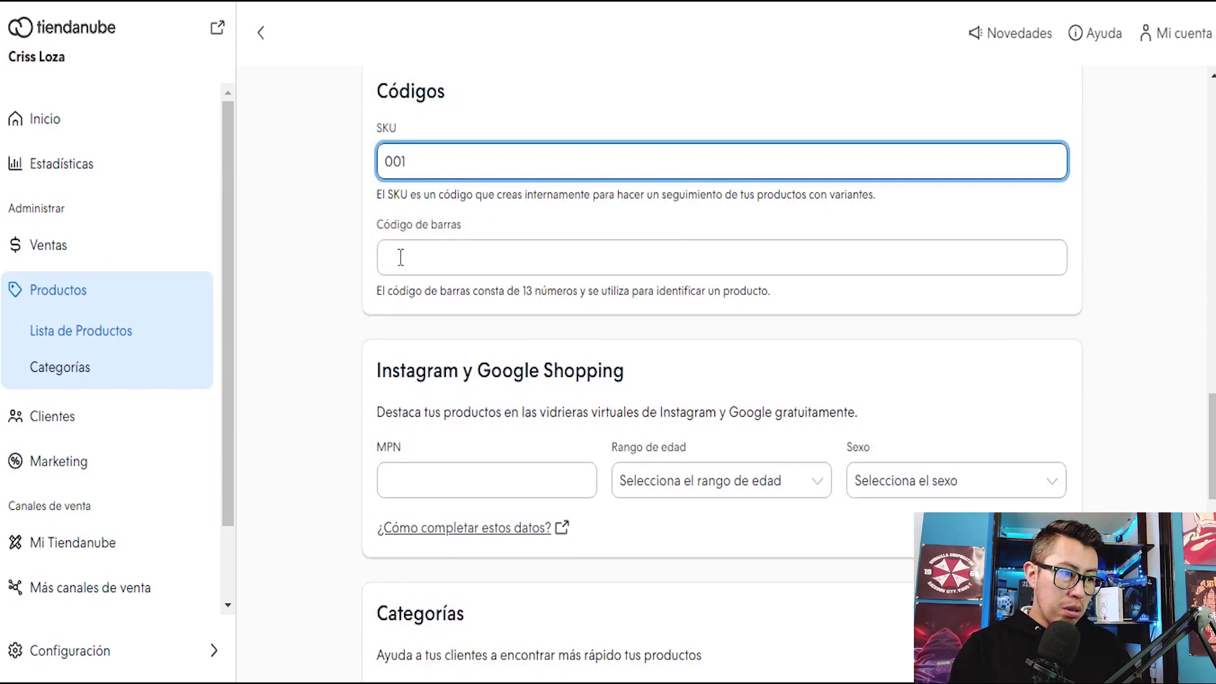
{"action": "left_click", "coordinate": [351, 249]}
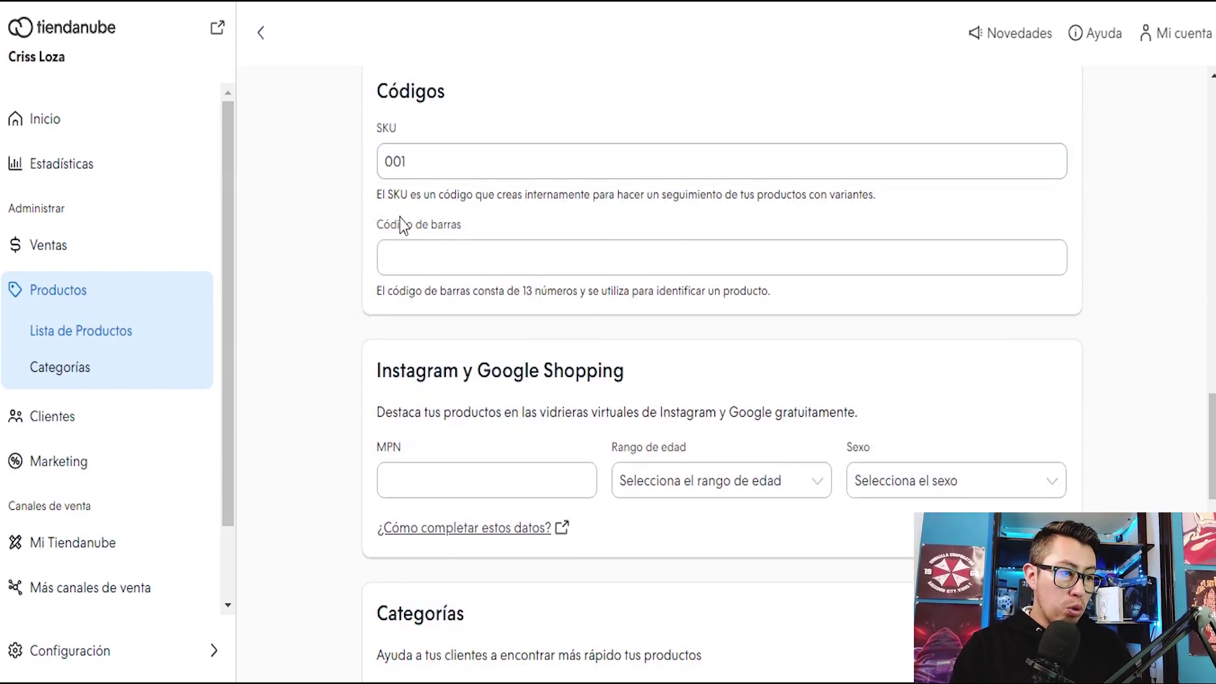
Step: Change the product's SKU to 003
{"action": "left_click", "coordinate": [465, 163]}
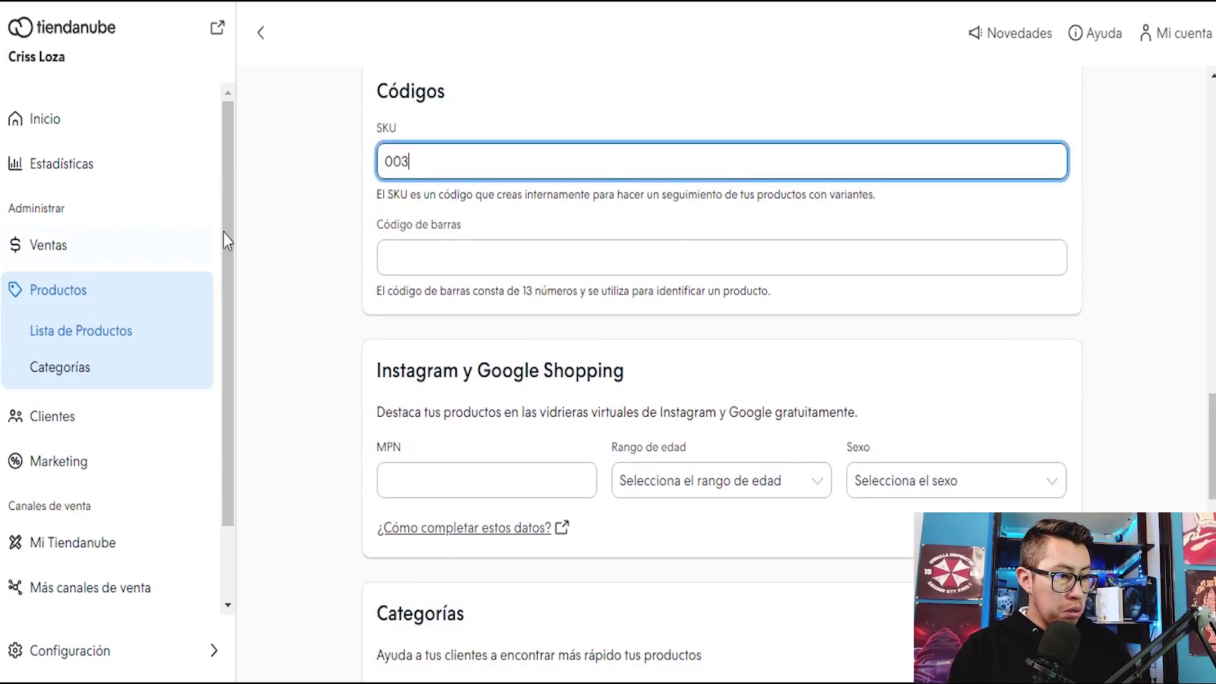
{"action": "left_click", "coordinate": [357, 378]}
Step: Open the product's Tags y SEO settings and enter "Curso de ventas en facebook marketplace" as the brand name
{"action": "scroll", "coordinate": [357, 378], "scroll_direction": "down", "scroll_amount": 3}
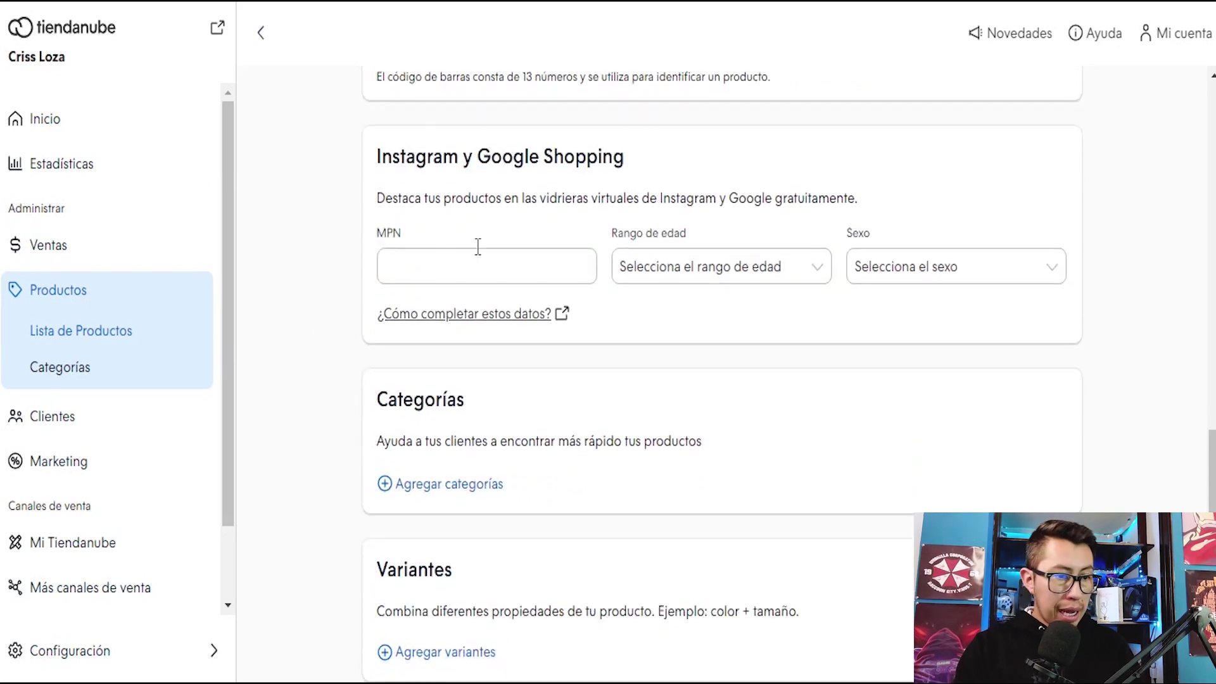
{"action": "scroll", "coordinate": [329, 315], "scroll_direction": "down", "scroll_amount": 2}
{"action": "scroll", "coordinate": [329, 315], "scroll_direction": "down", "scroll_amount": 2}
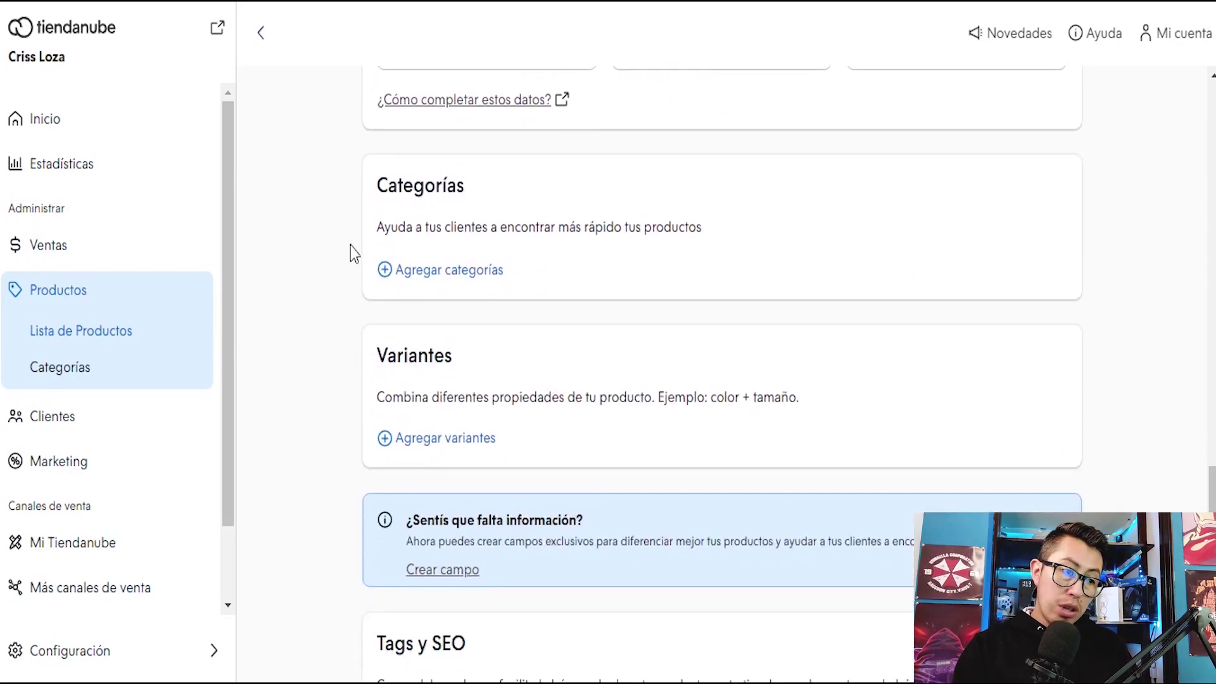
{"action": "scroll", "coordinate": [427, 293], "scroll_direction": "down", "scroll_amount": 8}
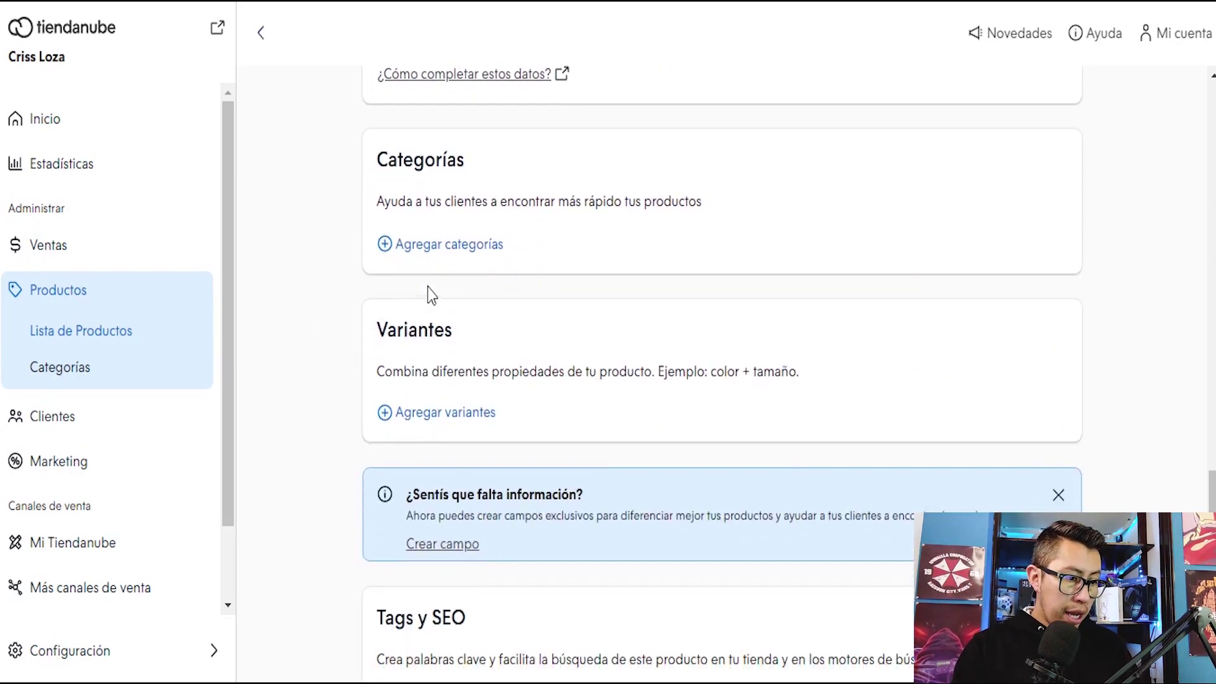
{"action": "scroll", "coordinate": [660, 345], "scroll_direction": "up", "scroll_amount": 3}
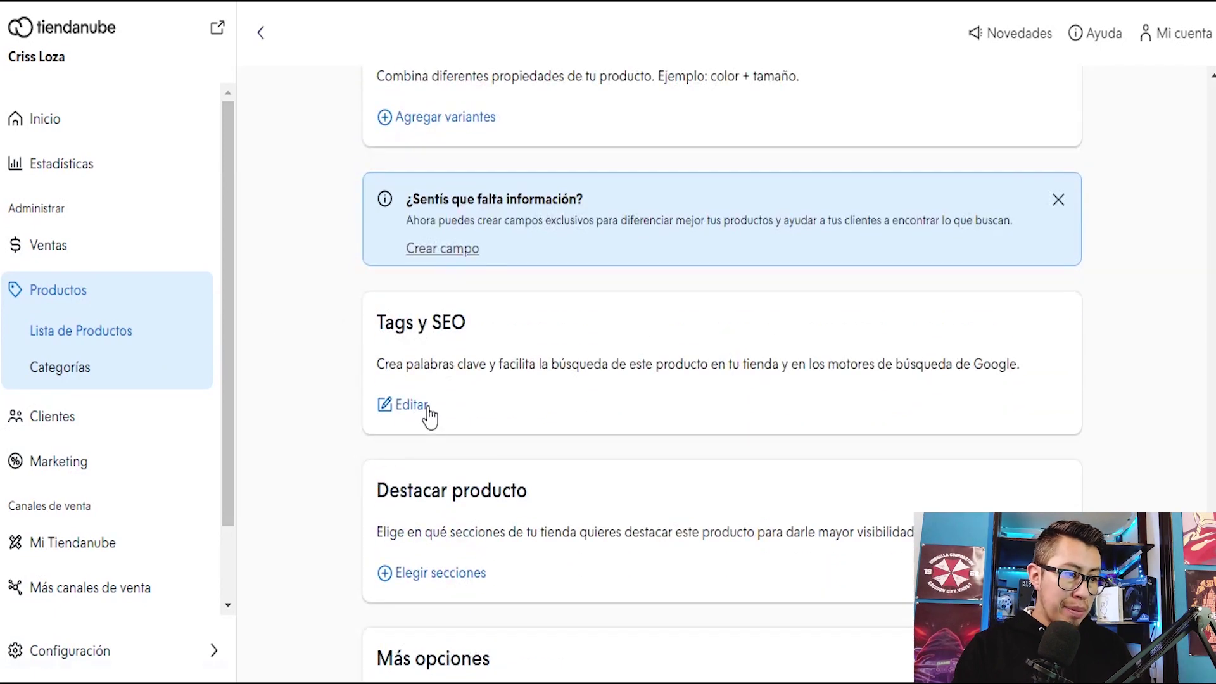
{"action": "left_click", "coordinate": [411, 406]}
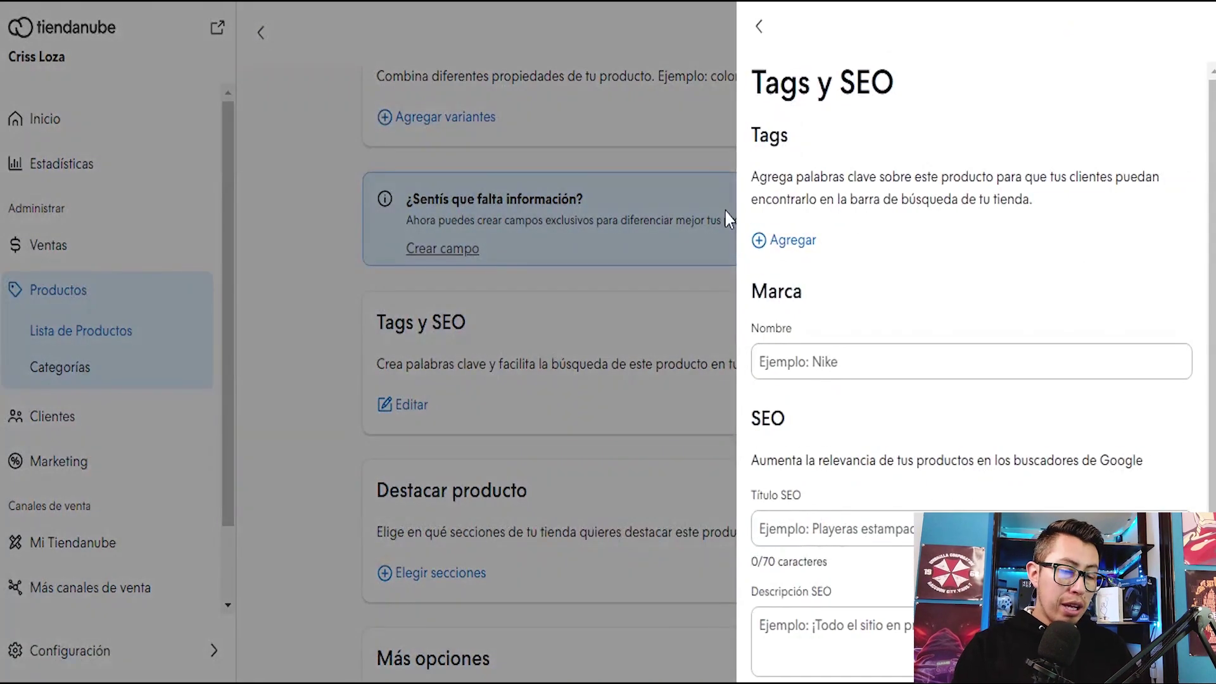
{"action": "scroll", "coordinate": [1070, 209], "scroll_direction": "down", "scroll_amount": 2}
{"action": "left_click", "coordinate": [915, 247]}
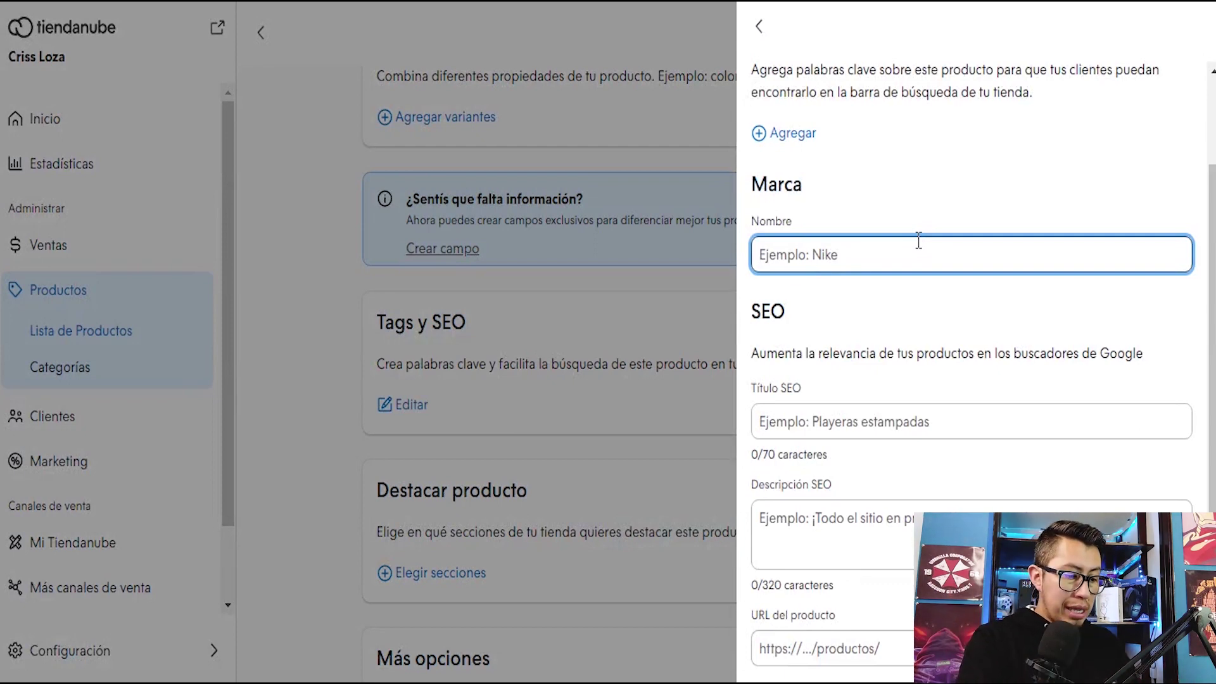
{"action": "type", "text": "Cu"}
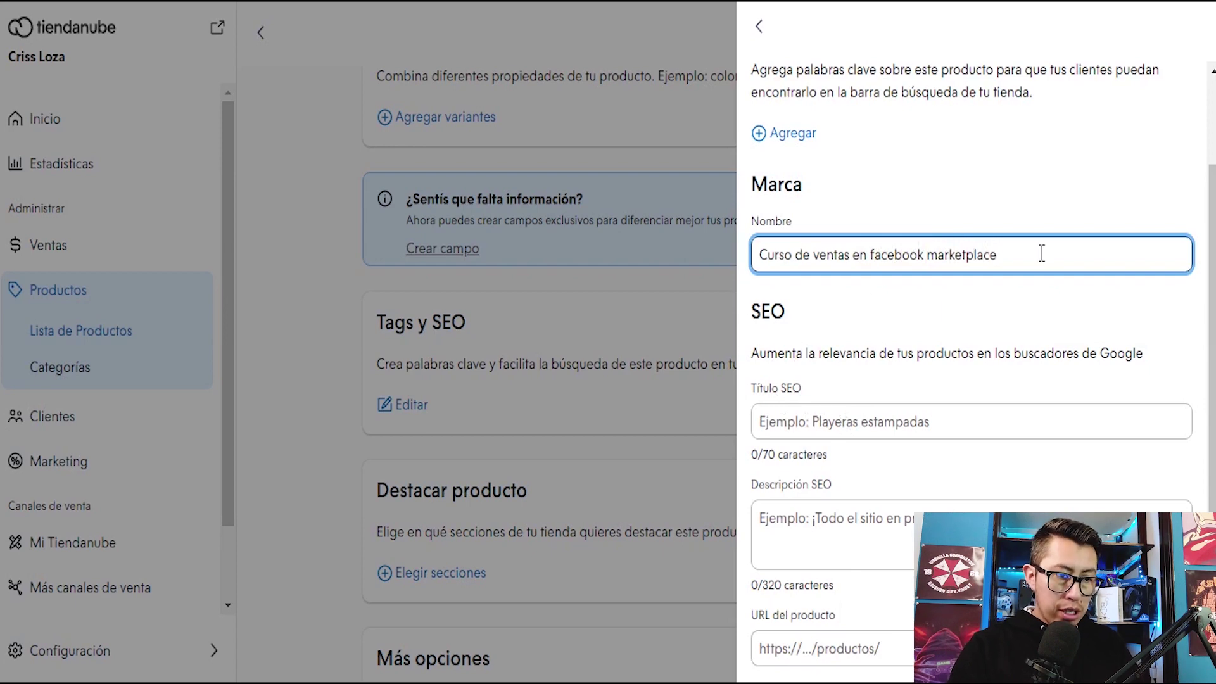
Step: Move the course title text out of the brand name and into the SEO title
{"action": "key", "text": "ctrl+a"}
{"action": "key", "text": "ctrl+x"}
{"action": "left_click", "coordinate": [849, 422]}
{"action": "key", "text": "ctrl+v"}
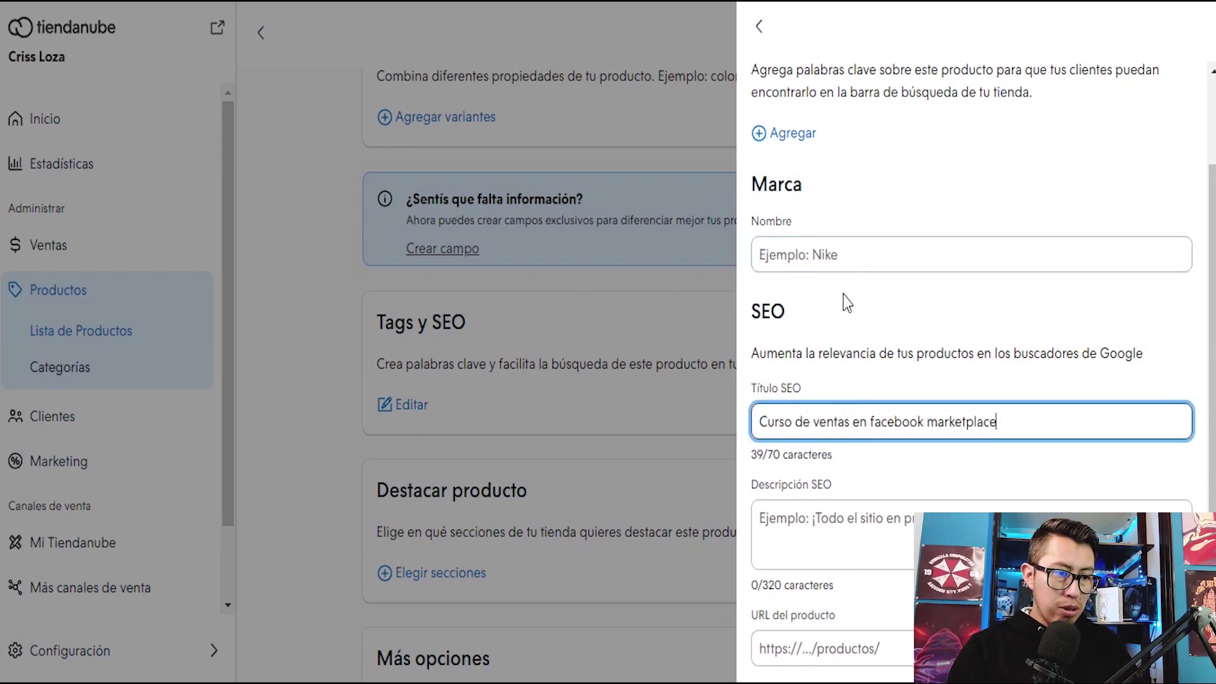
Step: Enter the store owner's name as the product's brand
{"action": "left_click", "coordinate": [863, 249]}
{"action": "type", "text": "Criss Loza"}
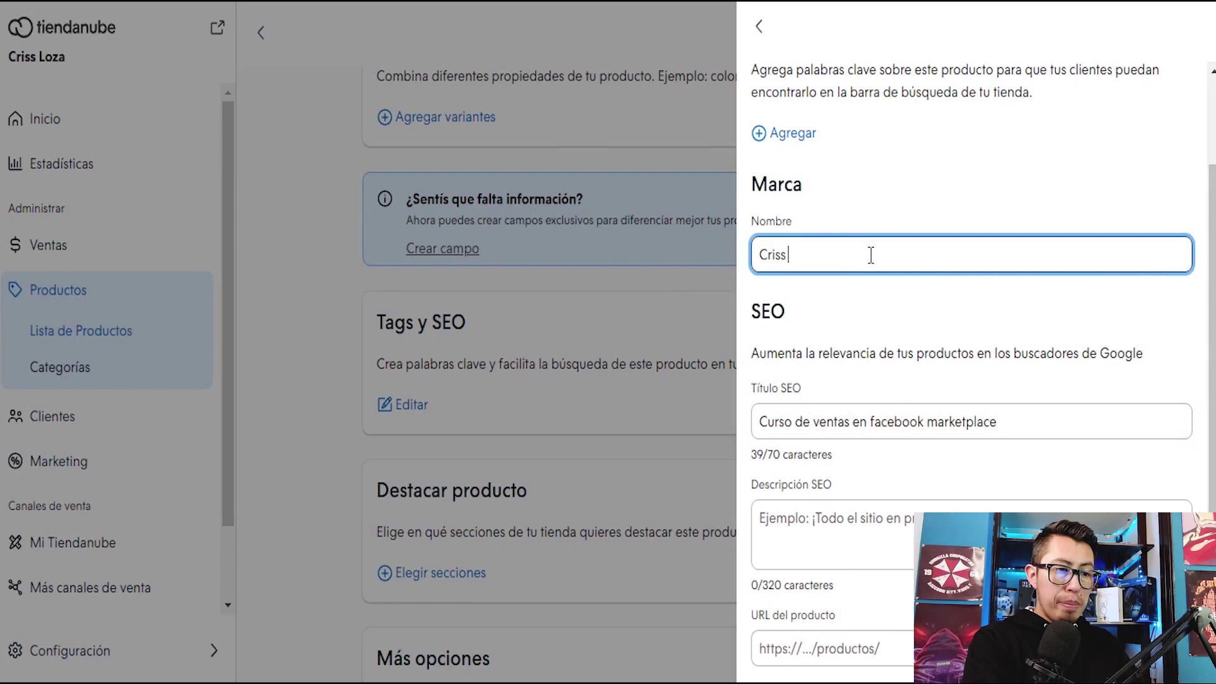
{"action": "left_click", "coordinate": [869, 191]}
{"action": "scroll", "coordinate": [869, 192], "scroll_direction": "down", "scroll_amount": 1}
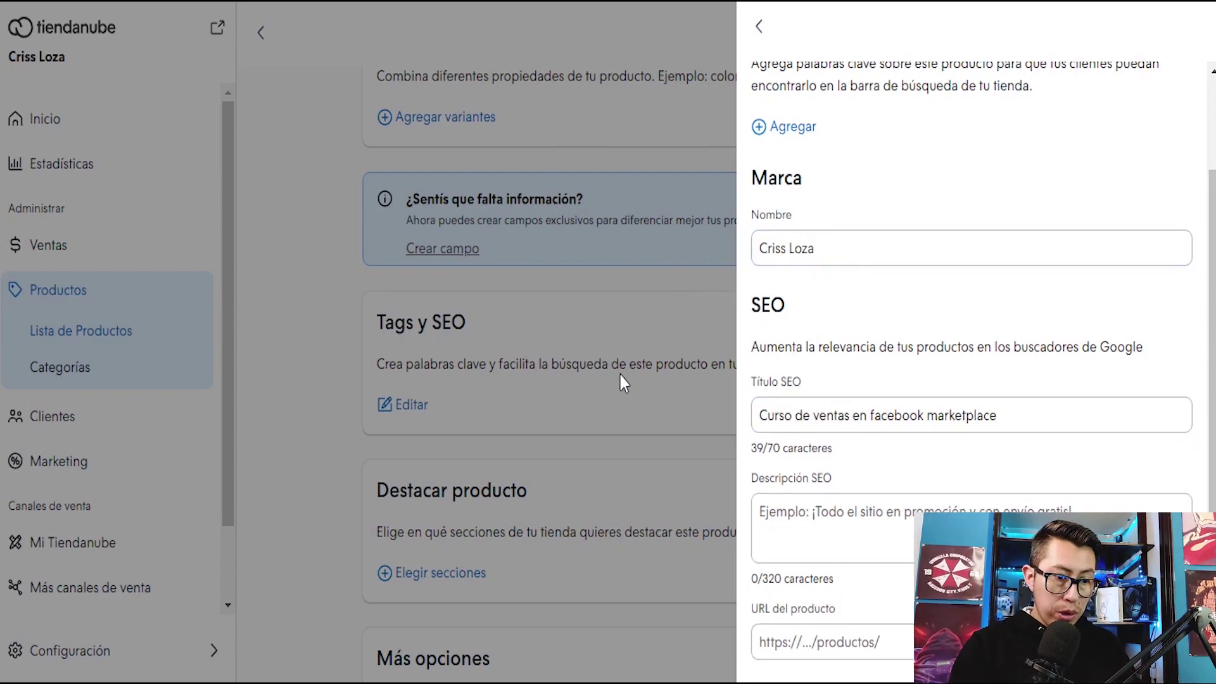
Step: Leave the SEO description blank, return from the Tags y SEO settings and save the product
{"action": "left_click", "coordinate": [851, 528]}
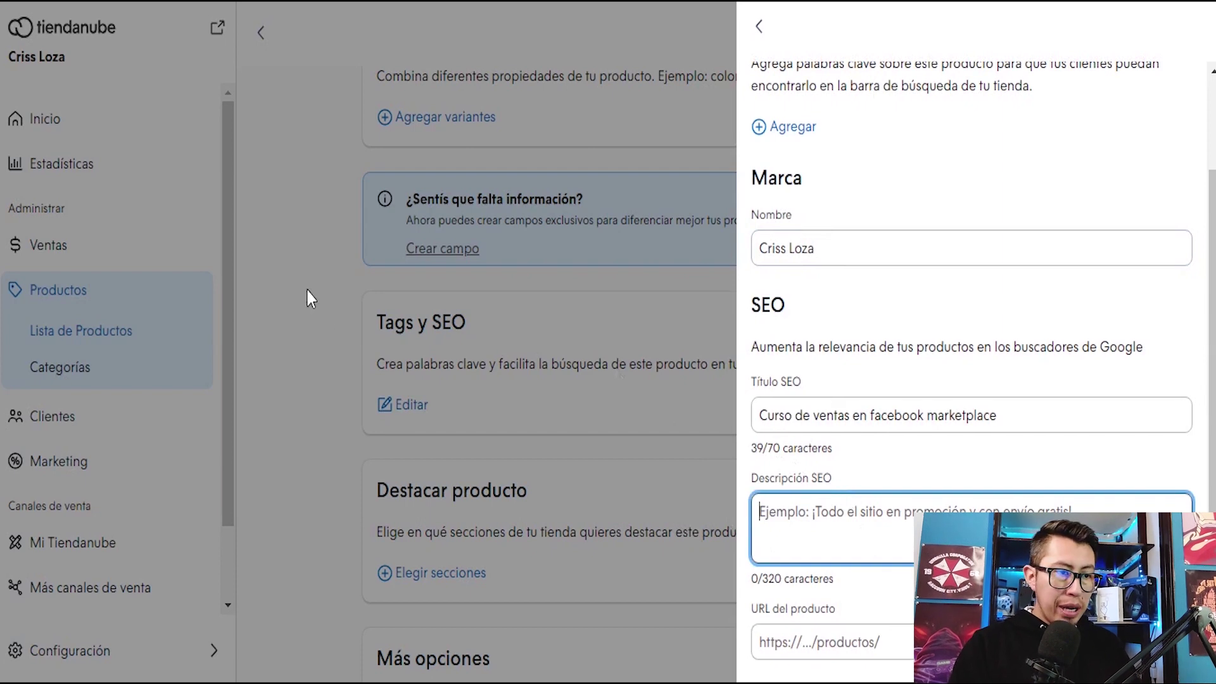
{"action": "left_click", "coordinate": [760, 26]}
{"action": "scroll", "coordinate": [380, 310], "scroll_direction": "down", "scroll_amount": 4}
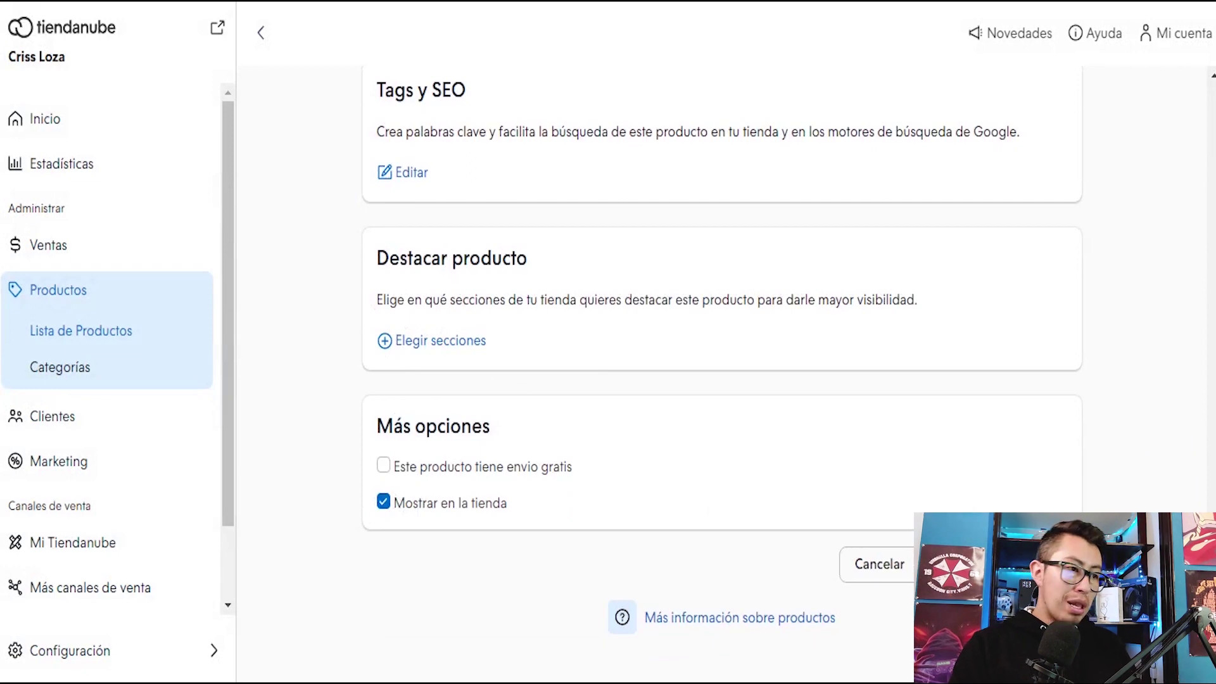
{"action": "left_click", "coordinate": [957, 564]}
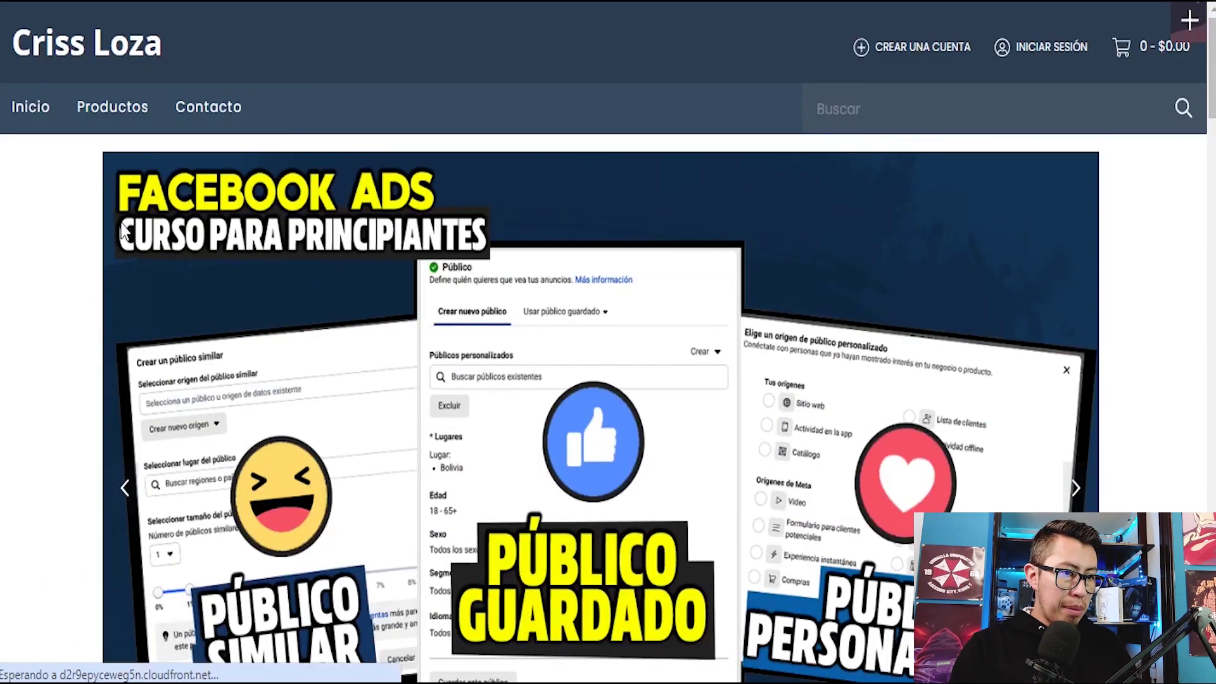
Step: Find the Facebook Marketplace sales course on the public storefront and open its details page
{"action": "scroll", "coordinate": [57, 203], "scroll_direction": "down", "scroll_amount": 1}
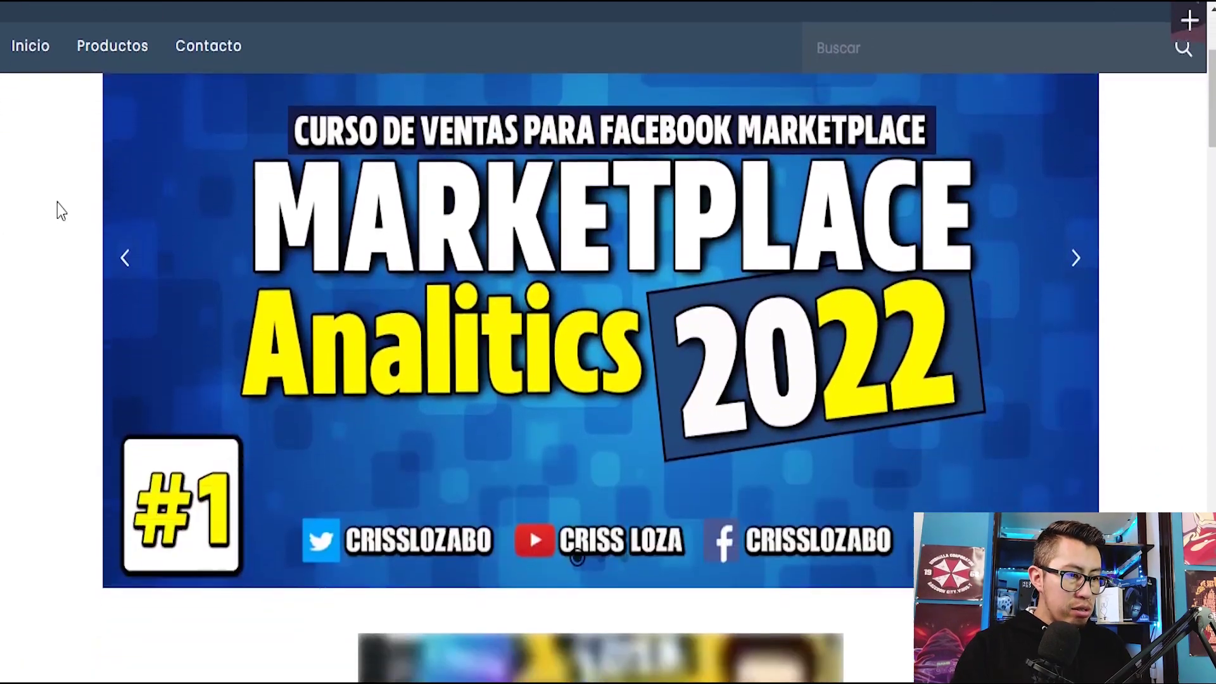
{"action": "scroll", "coordinate": [57, 203], "scroll_direction": "down", "scroll_amount": 10}
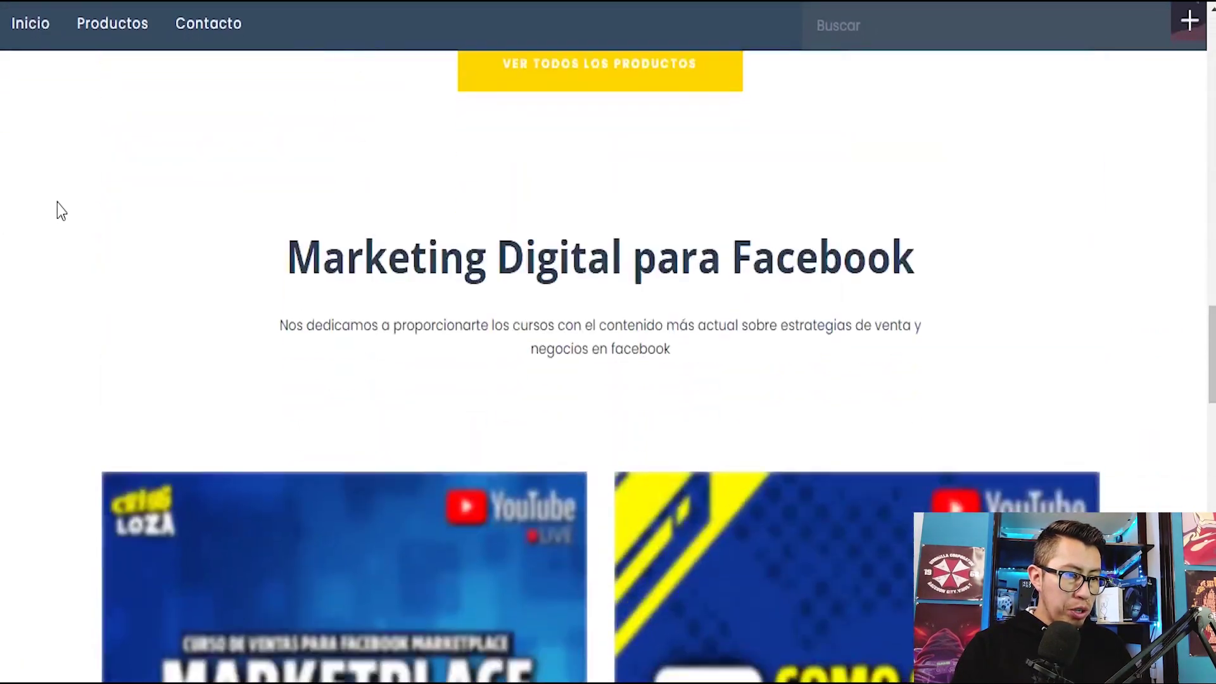
{"action": "scroll", "coordinate": [57, 203], "scroll_direction": "up", "scroll_amount": 8}
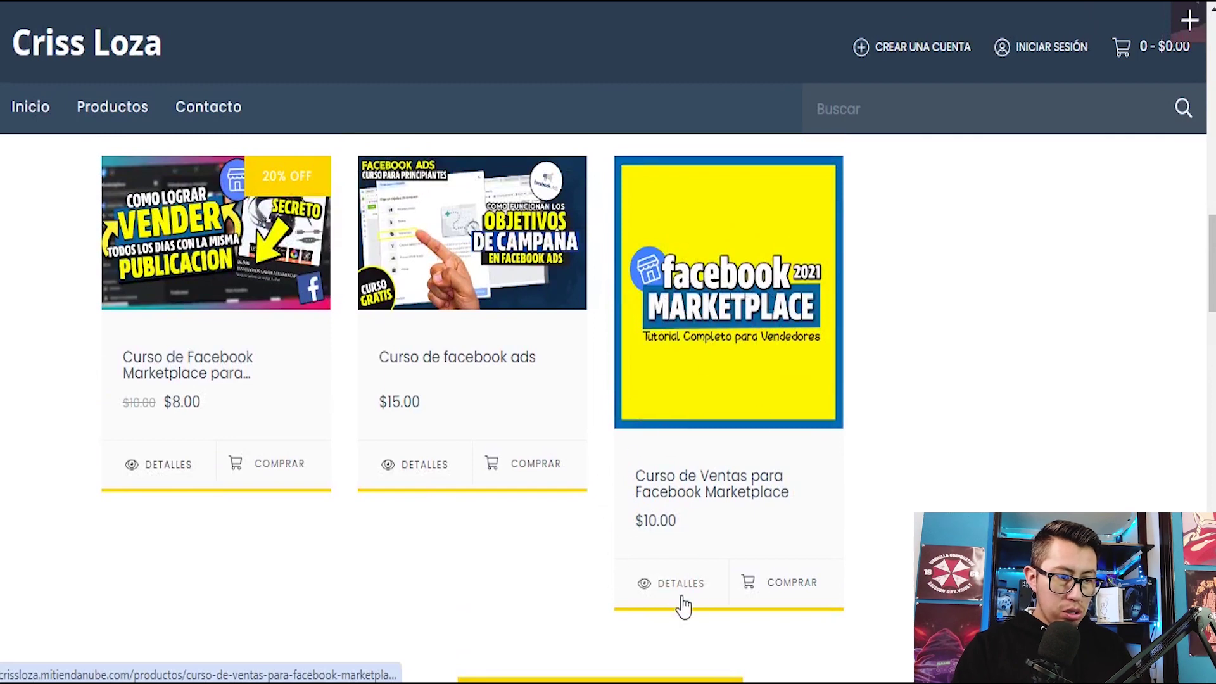
{"action": "left_click", "coordinate": [661, 589]}
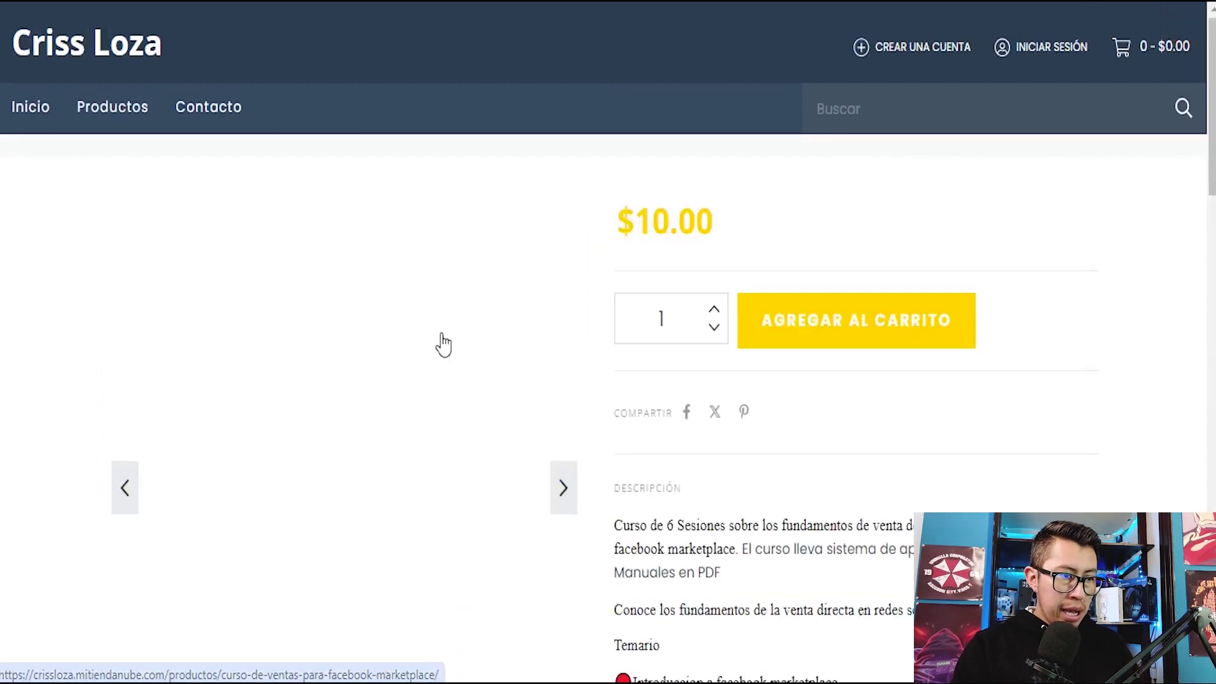
Step: Review the course's price, description and syllabus on its storefront page
{"action": "scroll", "coordinate": [843, 345], "scroll_direction": "down", "scroll_amount": 1}
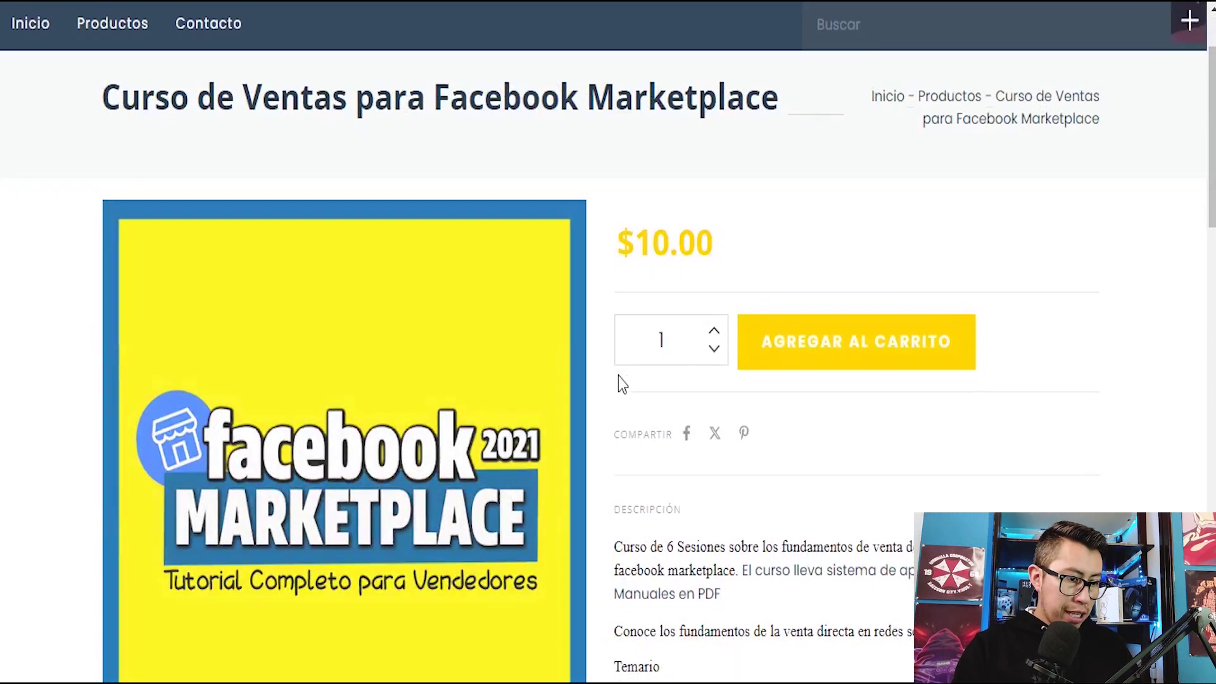
{"action": "scroll", "coordinate": [815, 379], "scroll_direction": "down", "scroll_amount": 2}
{"action": "scroll", "coordinate": [781, 444], "scroll_direction": "down", "scroll_amount": 2}
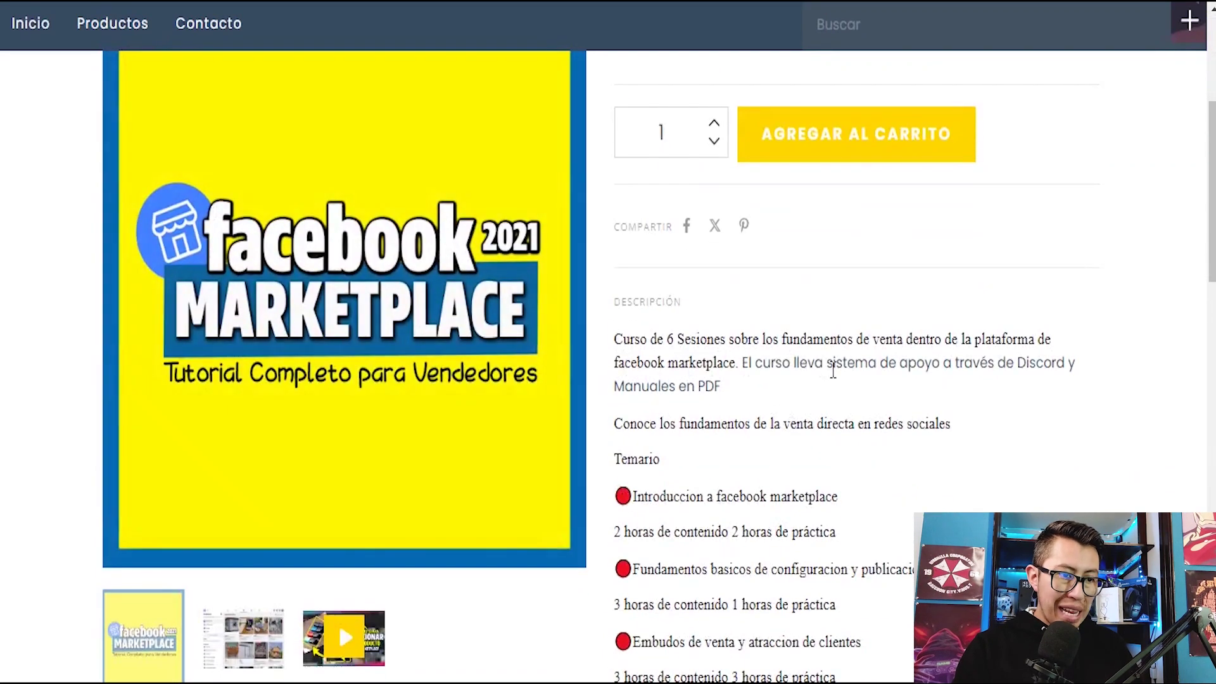
{"action": "left_click_drag", "start_coordinate": [622, 343], "coordinate": [1034, 342]}
{"action": "left_click", "coordinate": [897, 391]}
{"action": "scroll", "coordinate": [778, 366], "scroll_direction": "down", "scroll_amount": 7}
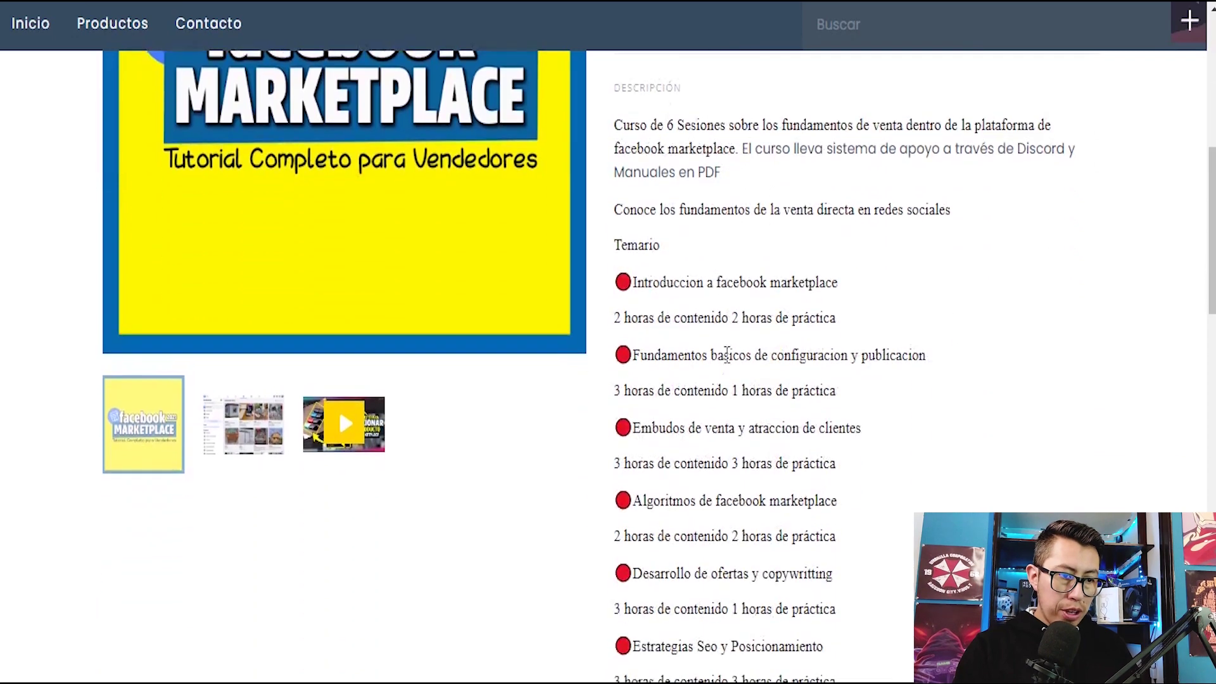
{"action": "scroll", "coordinate": [727, 355], "scroll_direction": "up", "scroll_amount": 7}
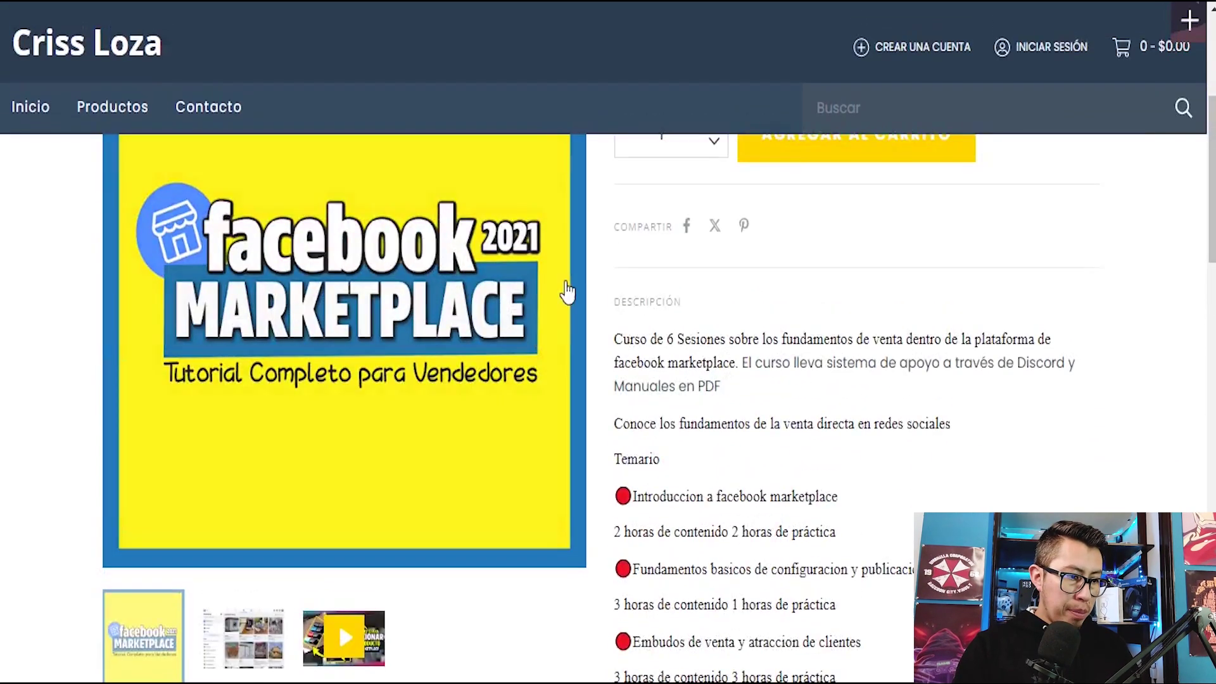
Step: Show the Marketplace screenshot in the course's photo gallery
{"action": "scroll", "coordinate": [565, 291], "scroll_direction": "down", "scroll_amount": 5}
{"action": "left_click", "coordinate": [262, 359]}
{"action": "scroll", "coordinate": [459, 443], "scroll_direction": "up", "scroll_amount": 9}
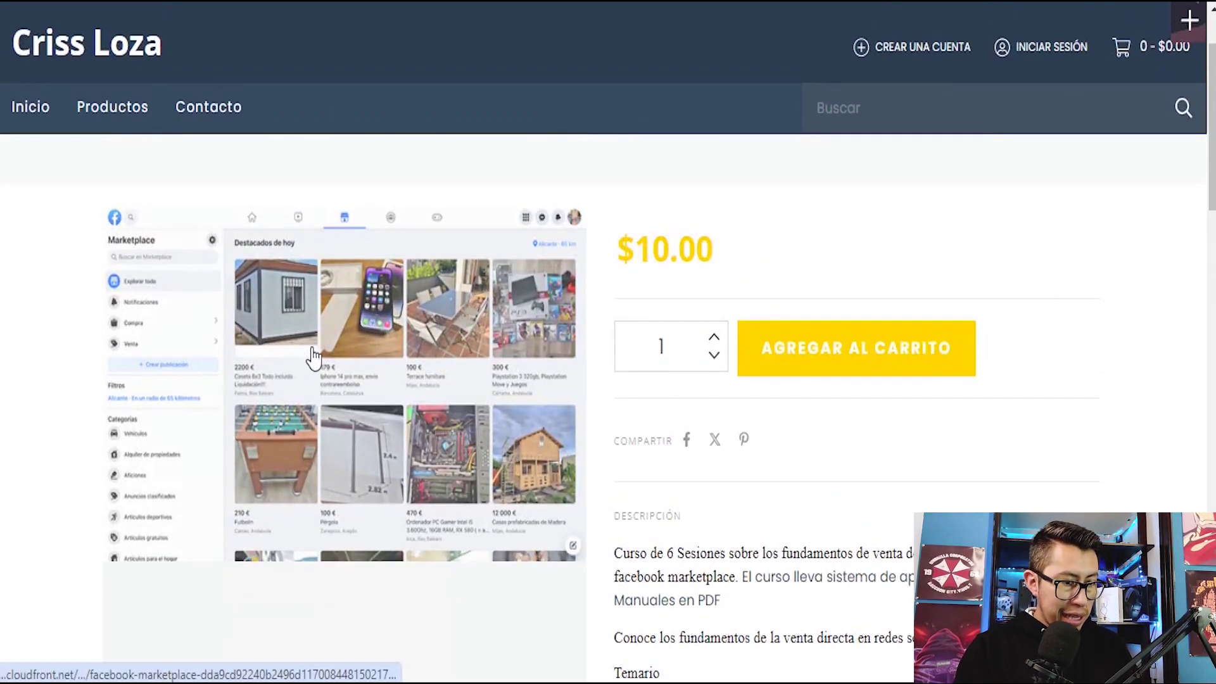
Step: Open the course's video in the product gallery, play its opening seconds and pause it
{"action": "scroll", "coordinate": [320, 353], "scroll_direction": "down", "scroll_amount": 3}
{"action": "scroll", "coordinate": [335, 374], "scroll_direction": "down", "scroll_amount": 2}
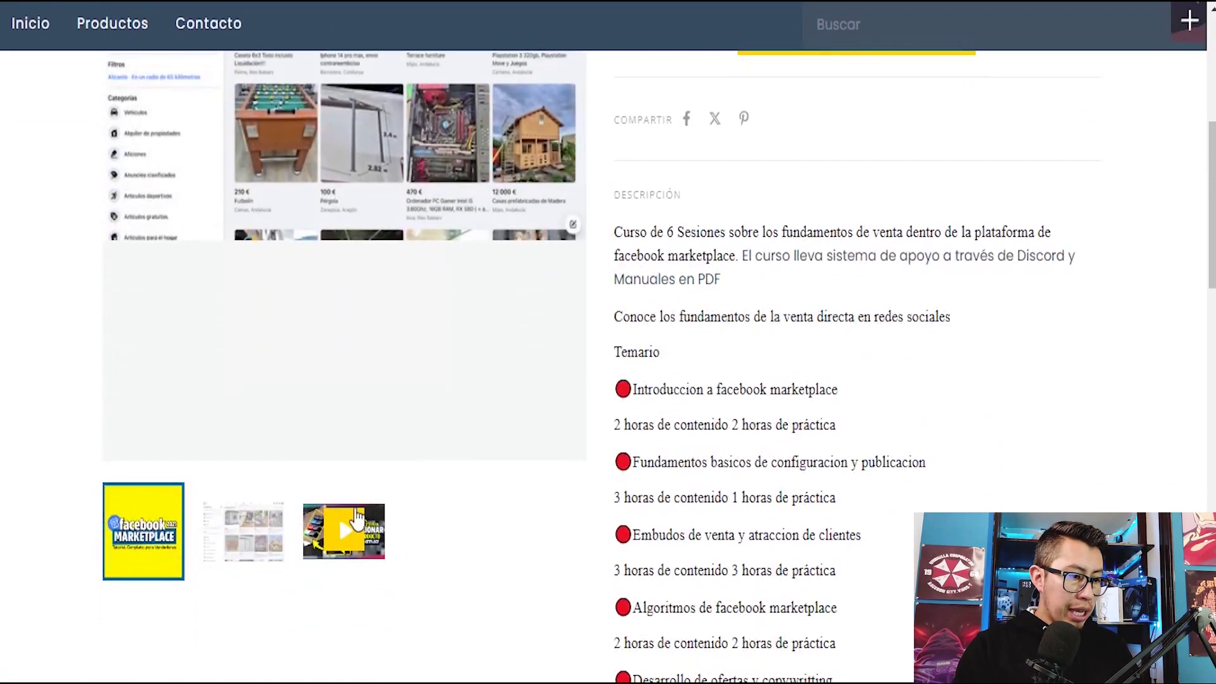
{"action": "left_click", "coordinate": [352, 514]}
{"action": "scroll", "coordinate": [32, 371], "scroll_direction": "up", "scroll_amount": 3}
{"action": "scroll", "coordinate": [27, 334], "scroll_direction": "up", "scroll_amount": 2}
{"action": "scroll", "coordinate": [127, 355], "scroll_direction": "down", "scroll_amount": 2}
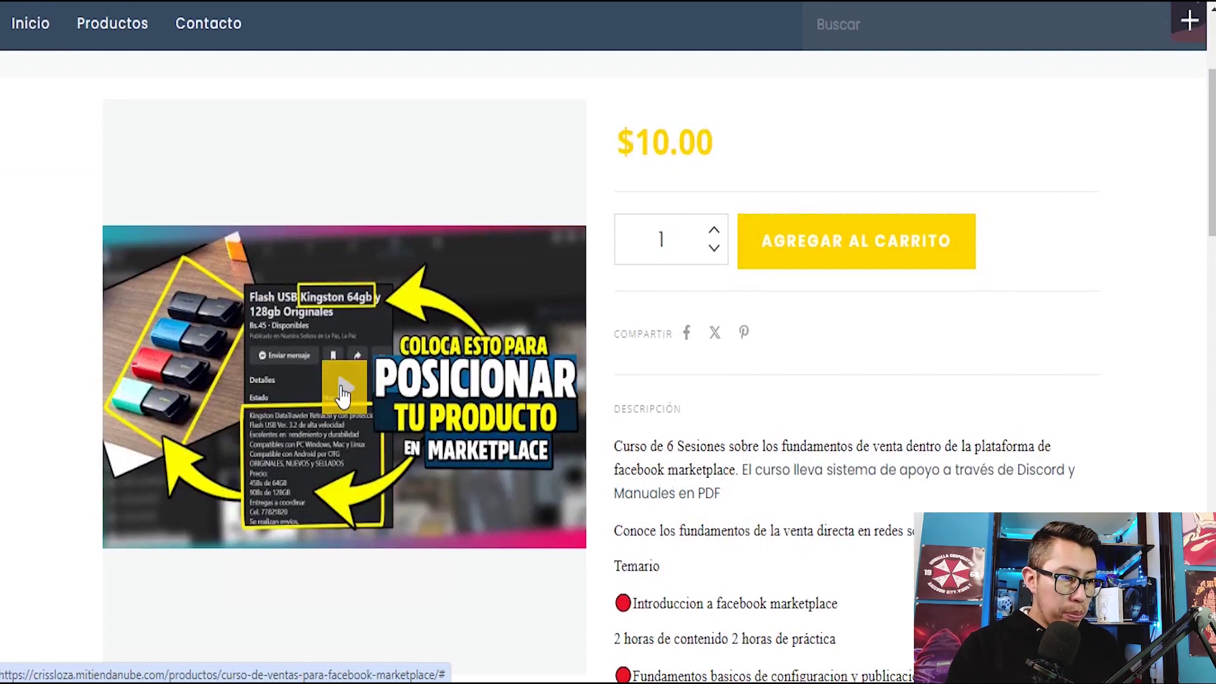
{"action": "left_click", "coordinate": [340, 394]}
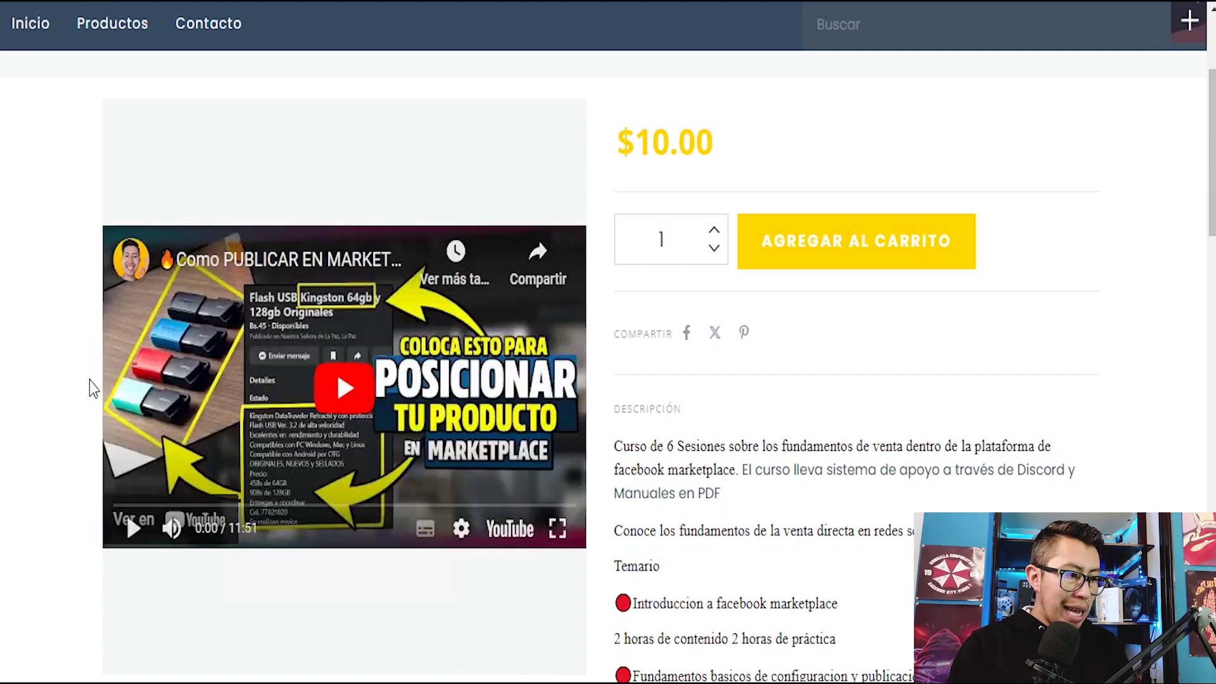
{"action": "left_click", "coordinate": [344, 389]}
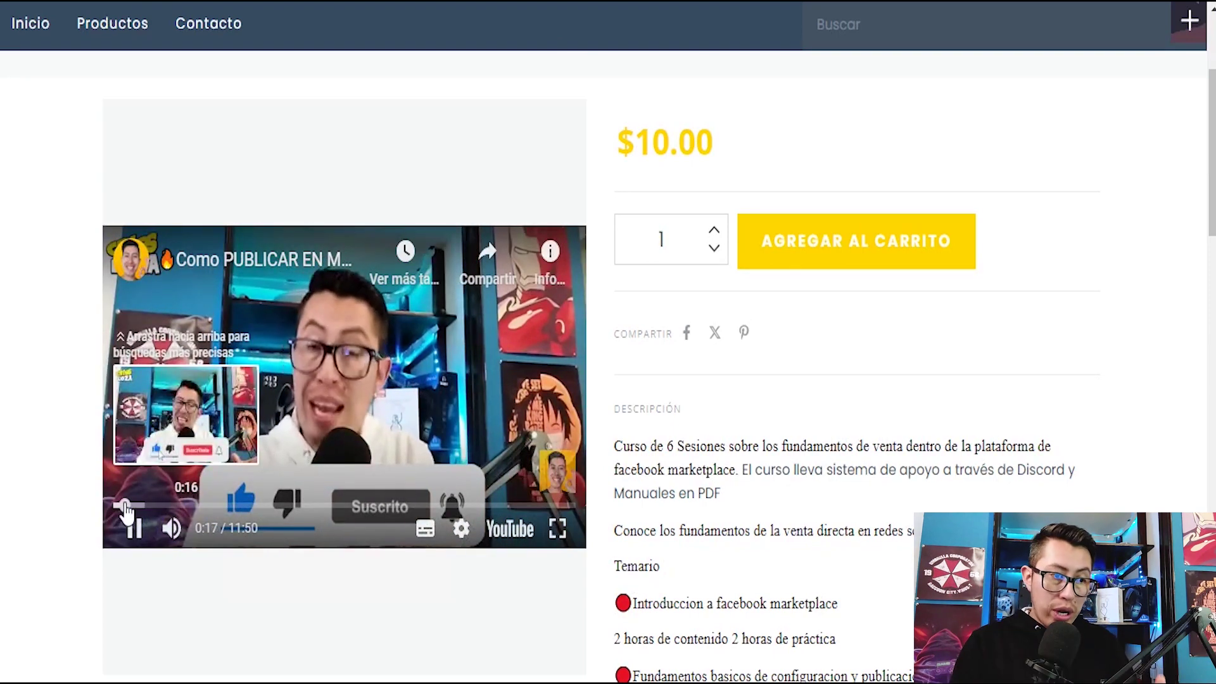
{"action": "left_click", "coordinate": [131, 529]}
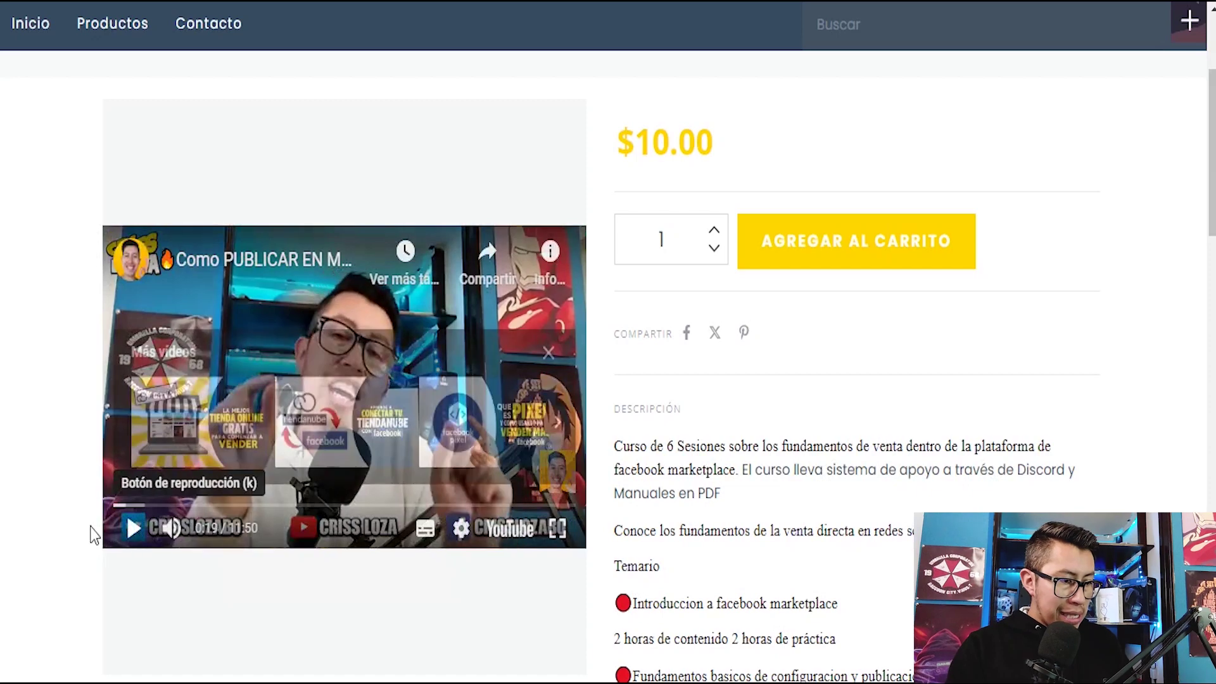
Step: Add one unit of the course to the shopping cart, check the cart and close it
{"action": "scroll", "coordinate": [81, 459], "scroll_direction": "up", "scroll_amount": 3}
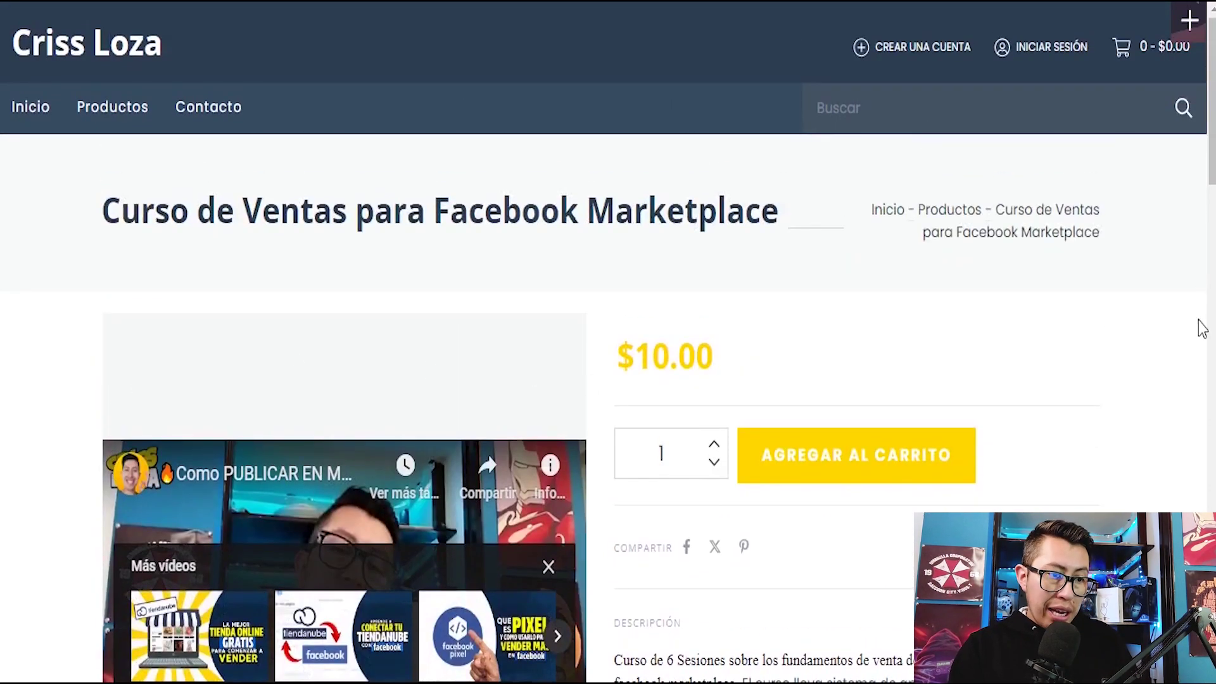
{"action": "scroll", "coordinate": [301, 330], "scroll_direction": "down", "scroll_amount": 2}
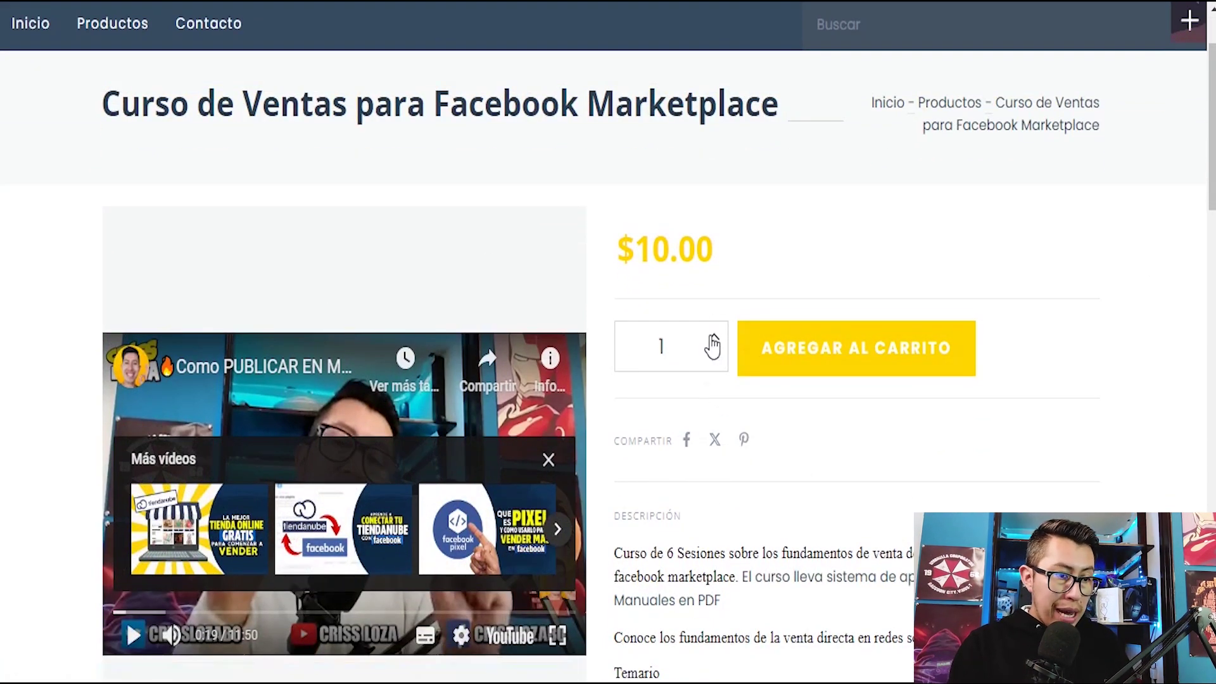
{"action": "left_click", "coordinate": [713, 355]}
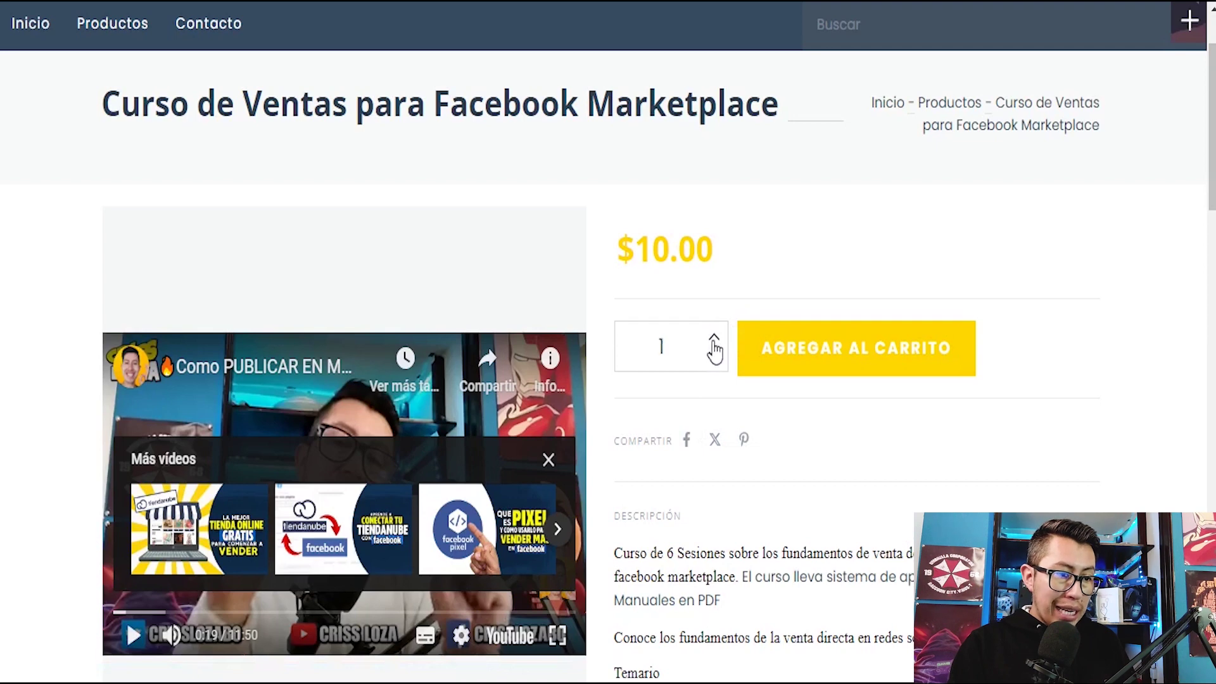
{"action": "left_click", "coordinate": [835, 355]}
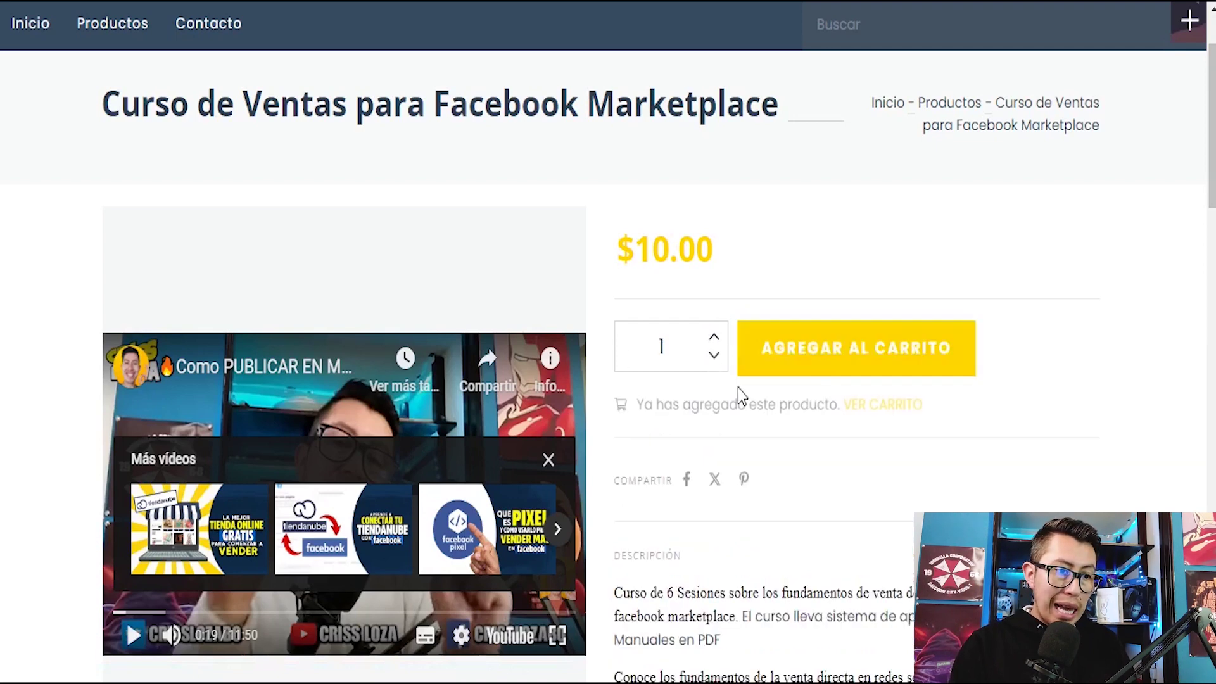
{"action": "left_click", "coordinate": [1016, 284]}
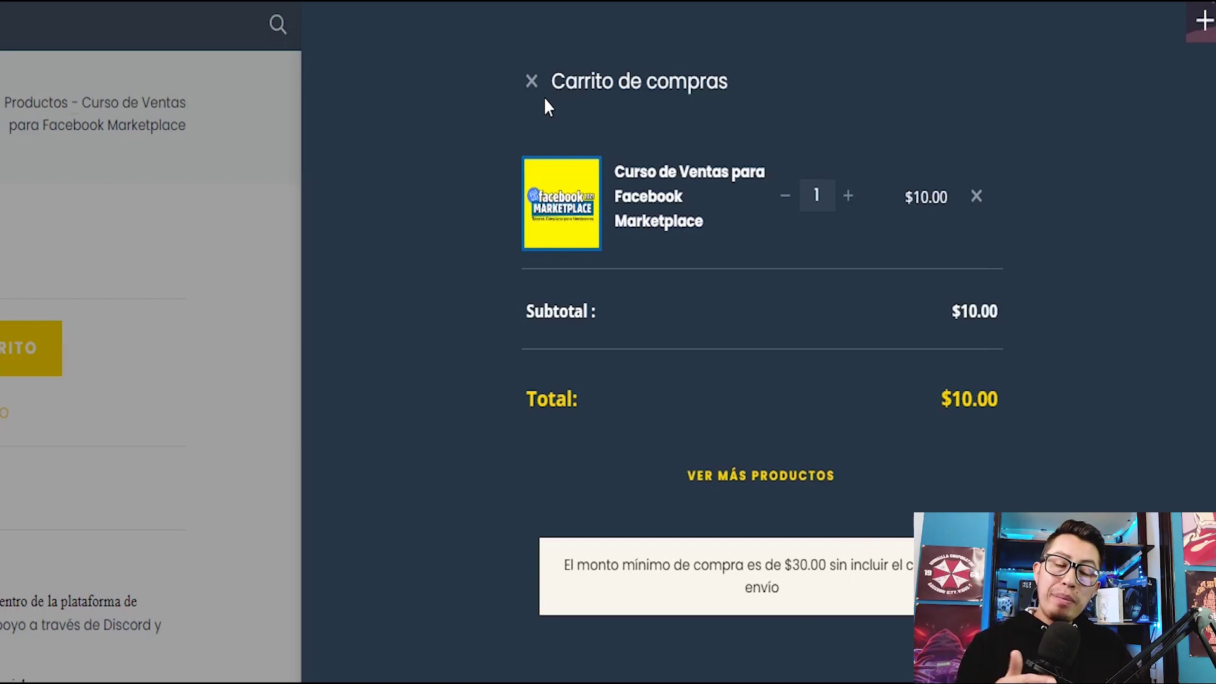
{"action": "left_click", "coordinate": [532, 83]}
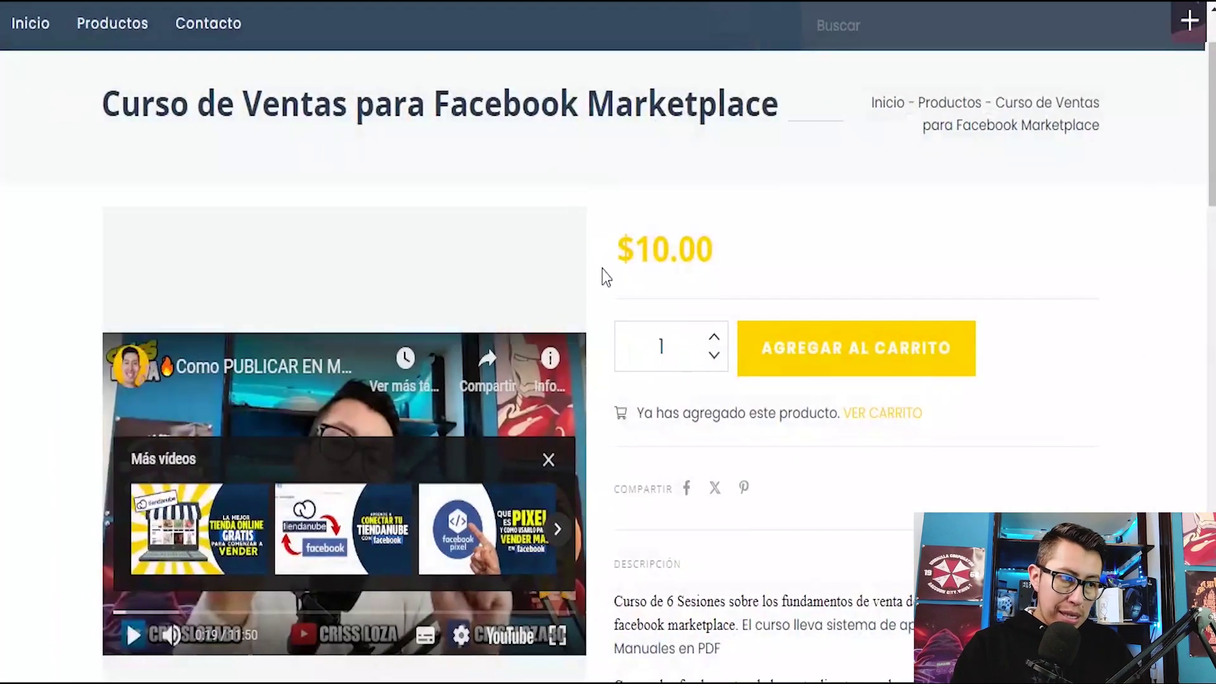
{"action": "scroll", "coordinate": [586, 203], "scroll_direction": "down", "scroll_amount": 10}
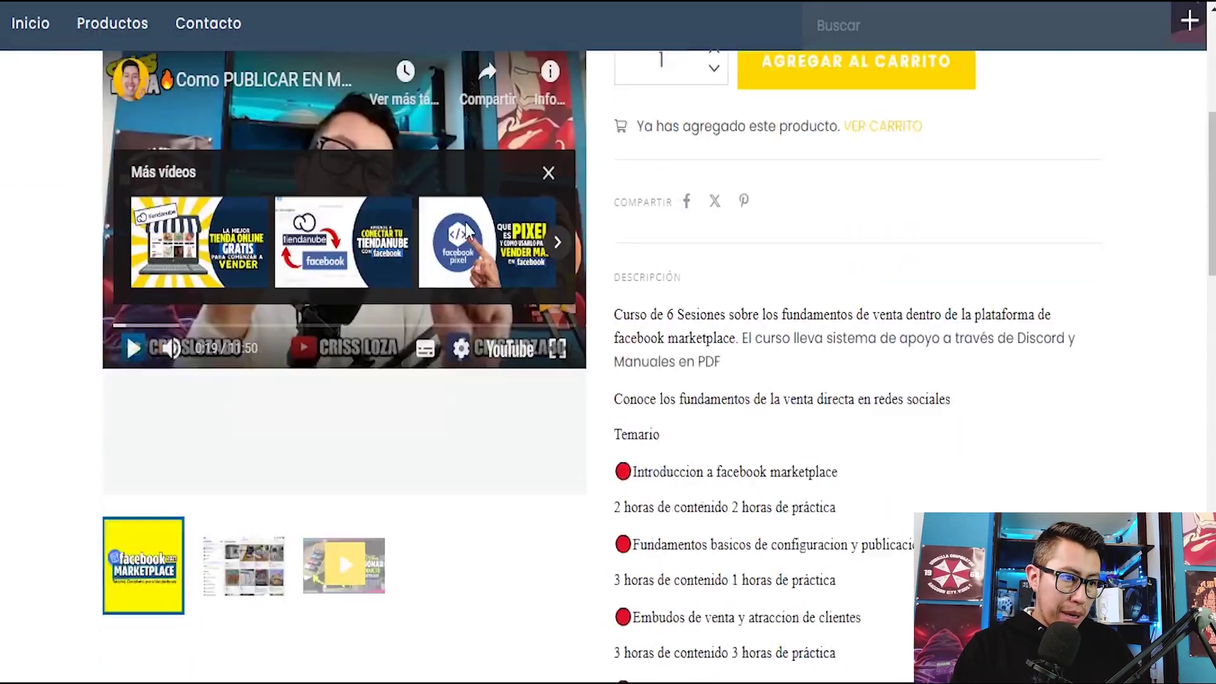
{"action": "scroll", "coordinate": [586, 203], "scroll_direction": "up", "scroll_amount": 5}
{"action": "scroll", "coordinate": [587, 200], "scroll_direction": "up", "scroll_amount": 5}
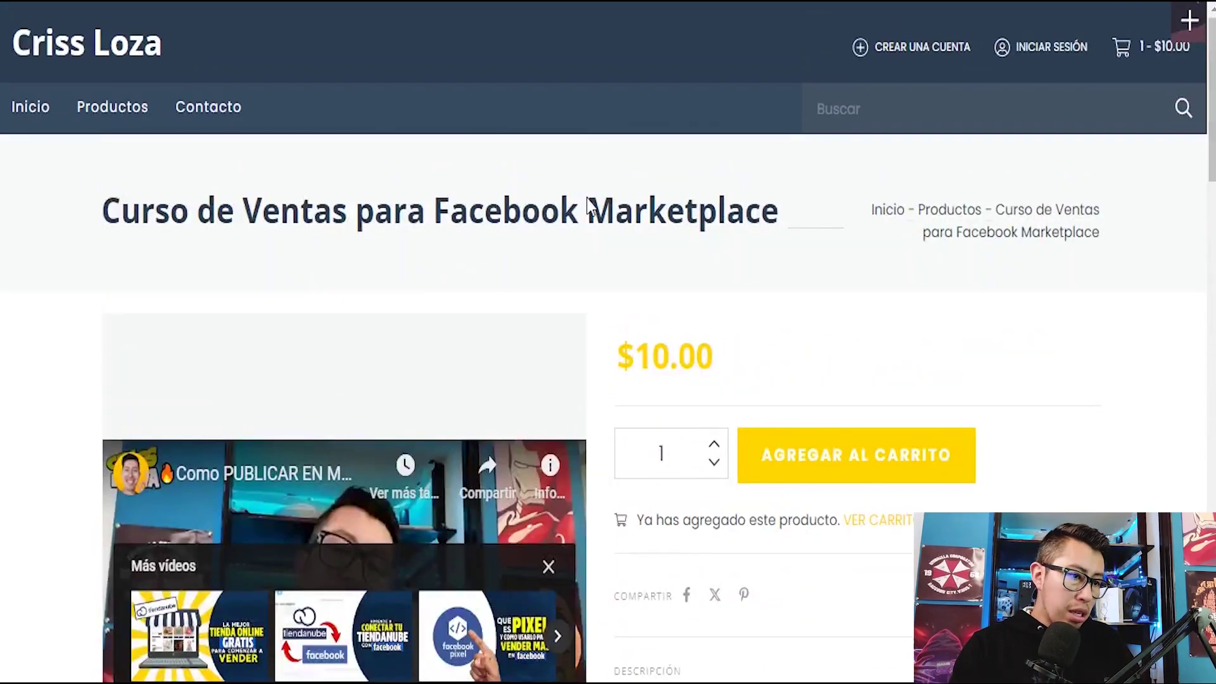
{"action": "scroll", "coordinate": [587, 200], "scroll_direction": "down", "scroll_amount": 3}
{"action": "scroll", "coordinate": [379, 526], "scroll_direction": "down", "scroll_amount": 6}
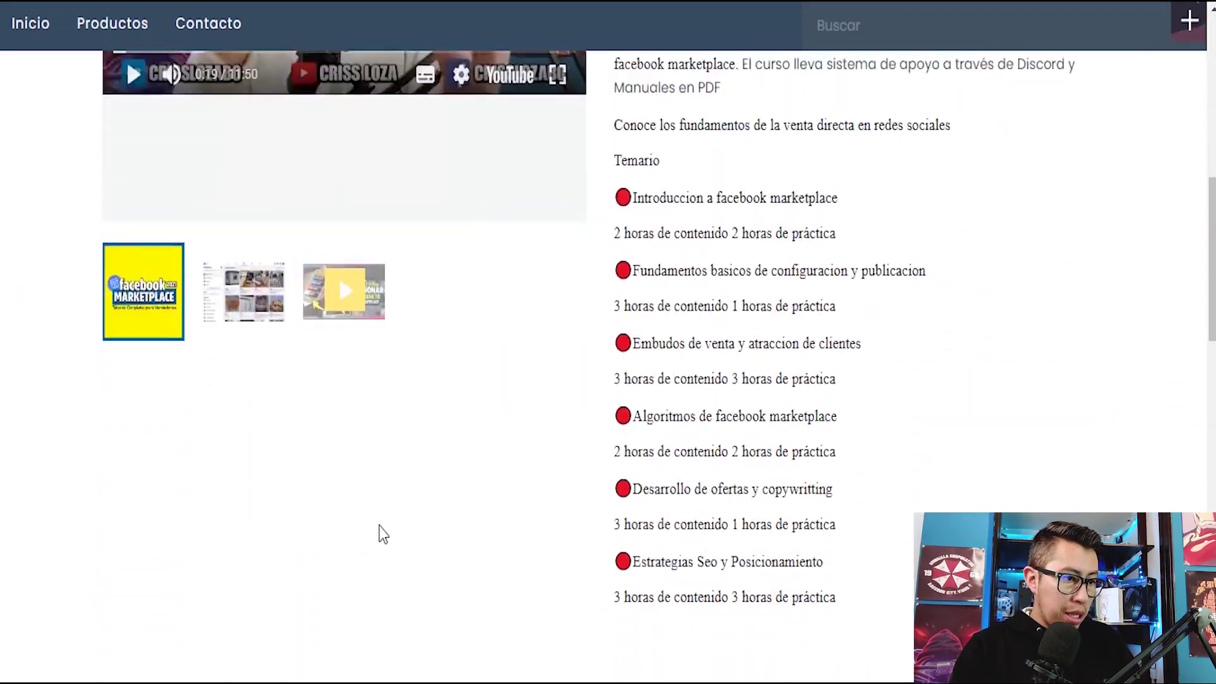
{"action": "scroll", "coordinate": [417, 451], "scroll_direction": "down", "scroll_amount": 5}
{"action": "scroll", "coordinate": [417, 445], "scroll_direction": "up", "scroll_amount": 15}
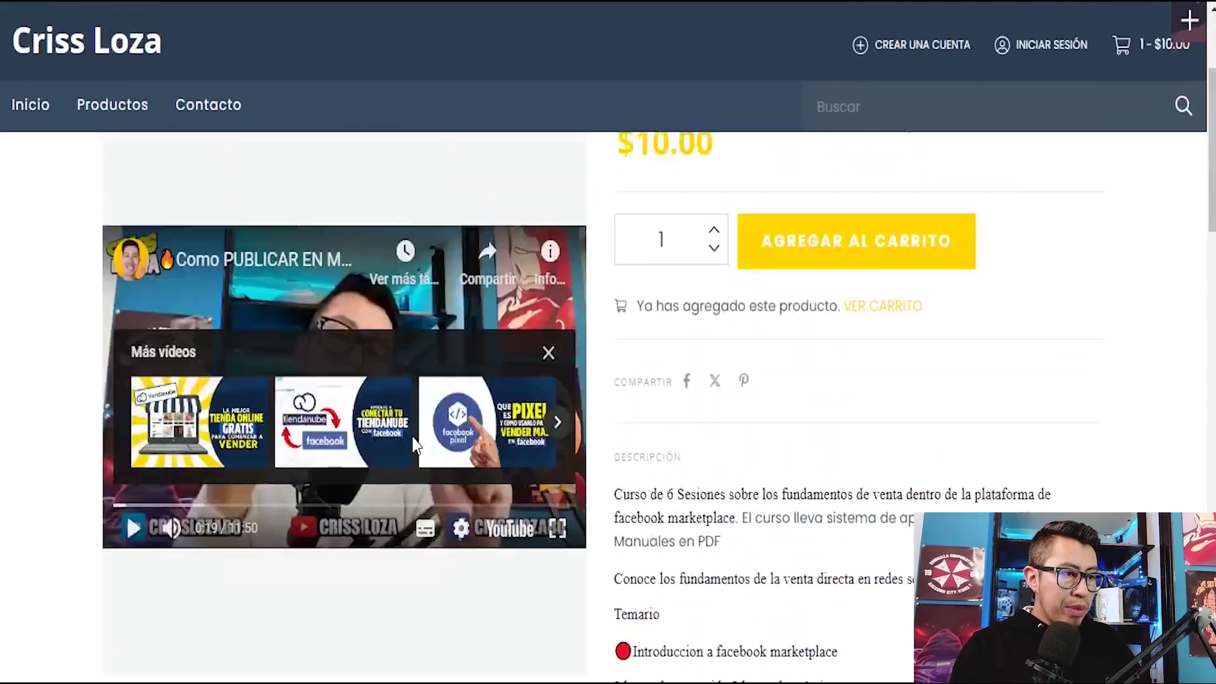
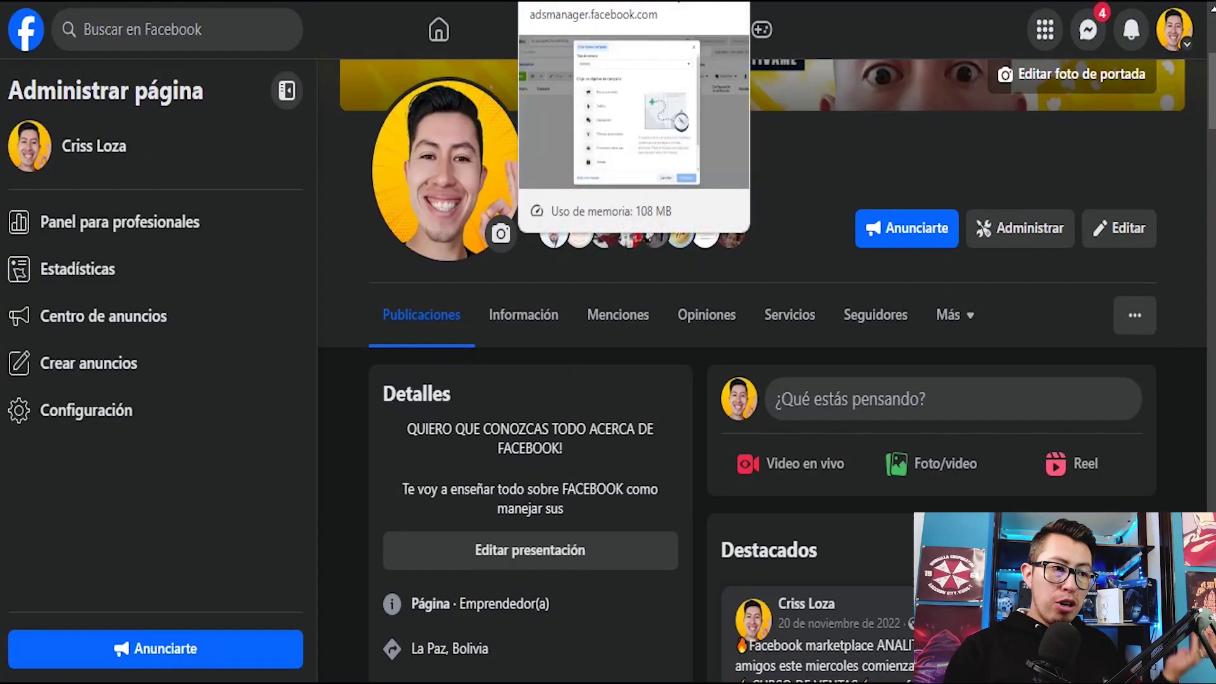
Step: In Meta Ads Manager, create a campaign with the Subasta buying type, the Interacción objective and the manual interaction setup
{"action": "key", "text": "ctrl+Tab"}
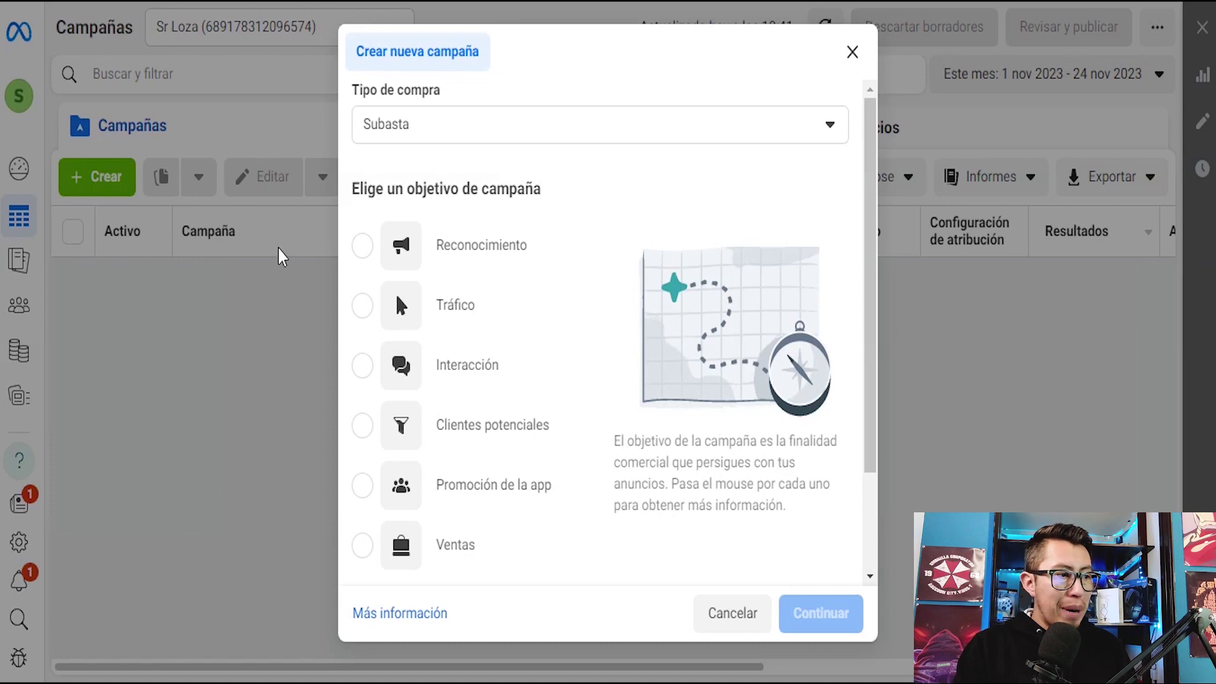
{"action": "left_click", "coordinate": [663, 138]}
{"action": "left_click", "coordinate": [399, 123]}
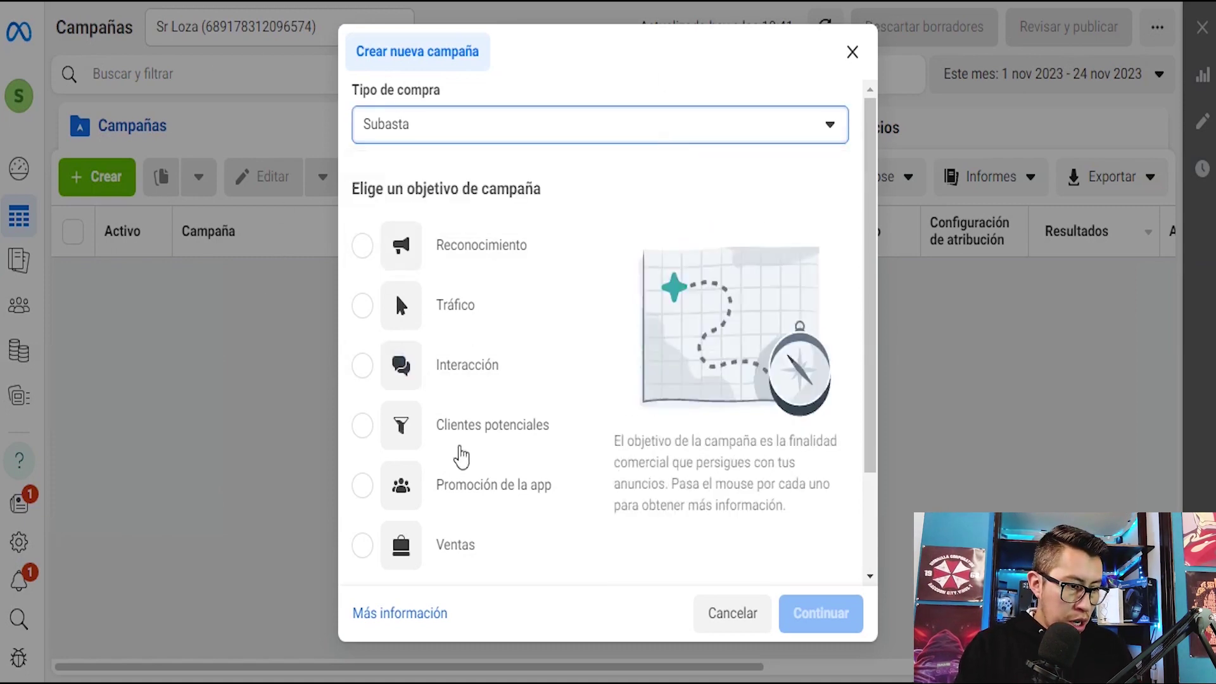
{"action": "left_click", "coordinate": [472, 384]}
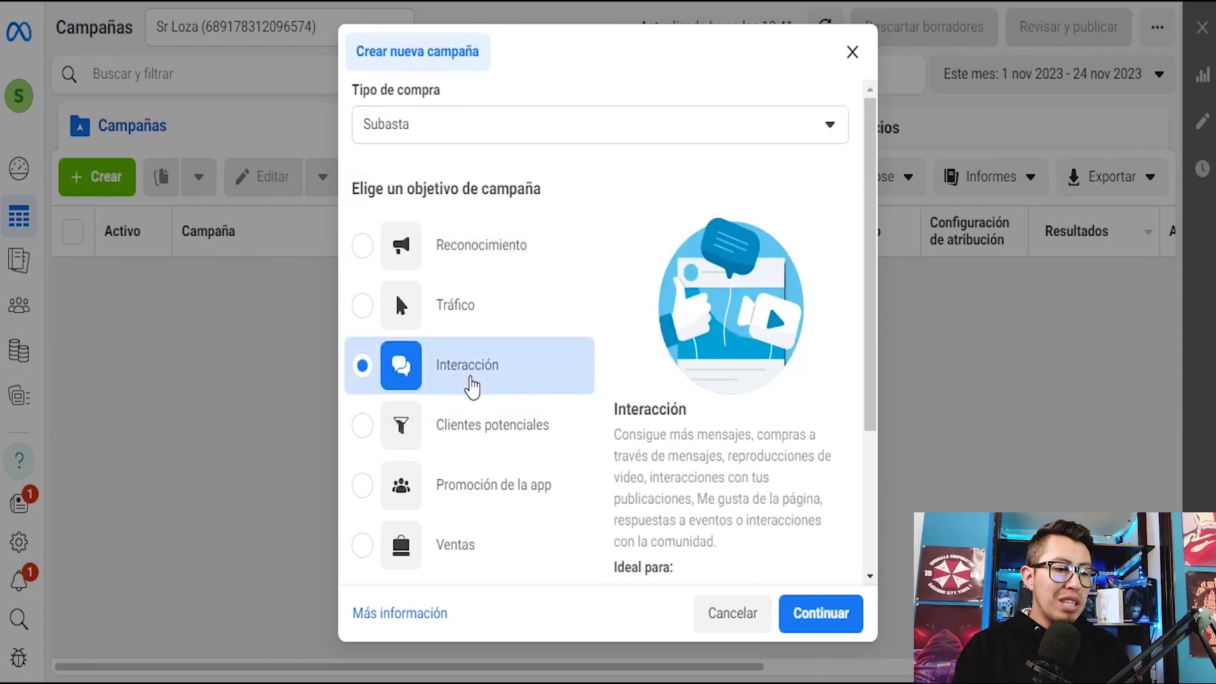
{"action": "left_click", "coordinate": [813, 620]}
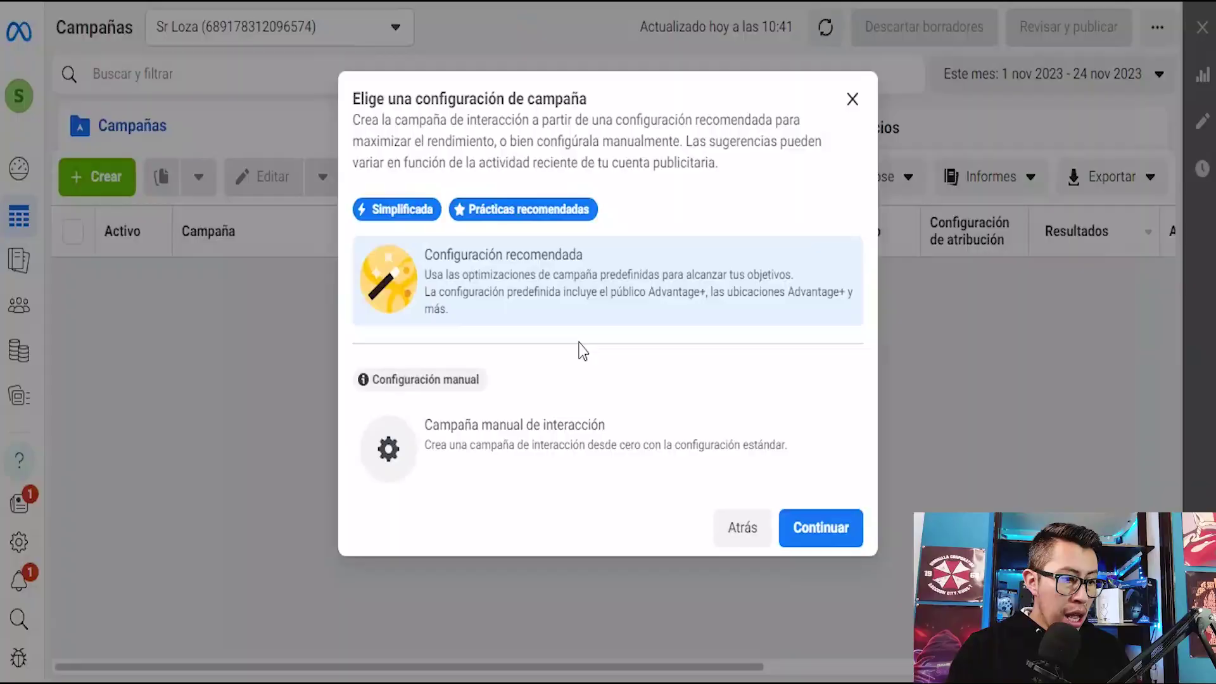
{"action": "left_click", "coordinate": [507, 462]}
{"action": "left_click", "coordinate": [834, 530]}
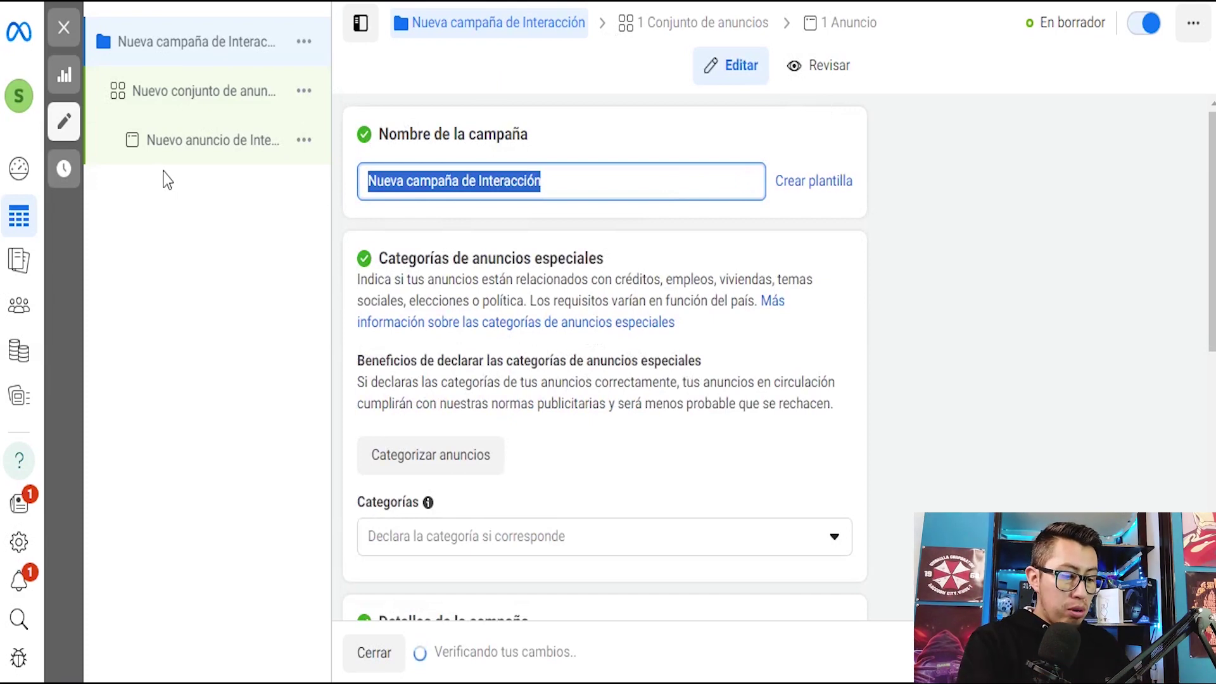
Step: Name the campaign INTERACCCION DE PRODUCTO CURSO DE VENTAS and check its remaining campaign-level settings
{"action": "type", "text": "INTERACCCIO"}
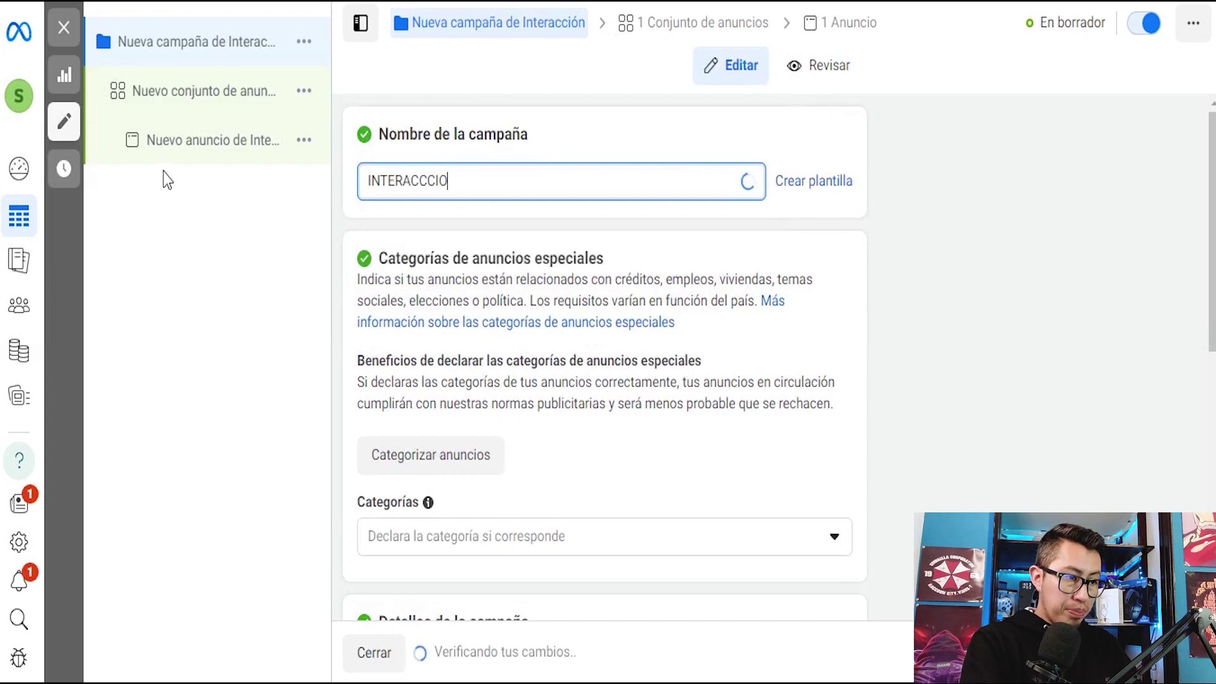
{"action": "type", "text": "N DE PRODUCTO"}
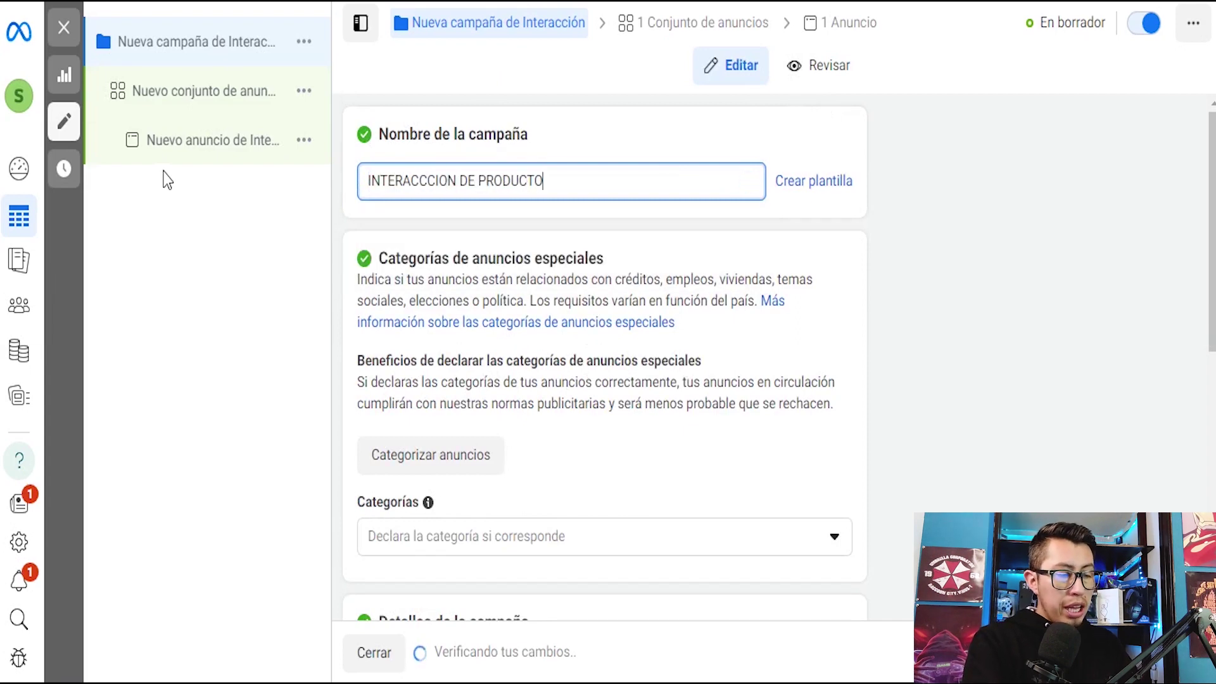
{"action": "type", "text": " C"}
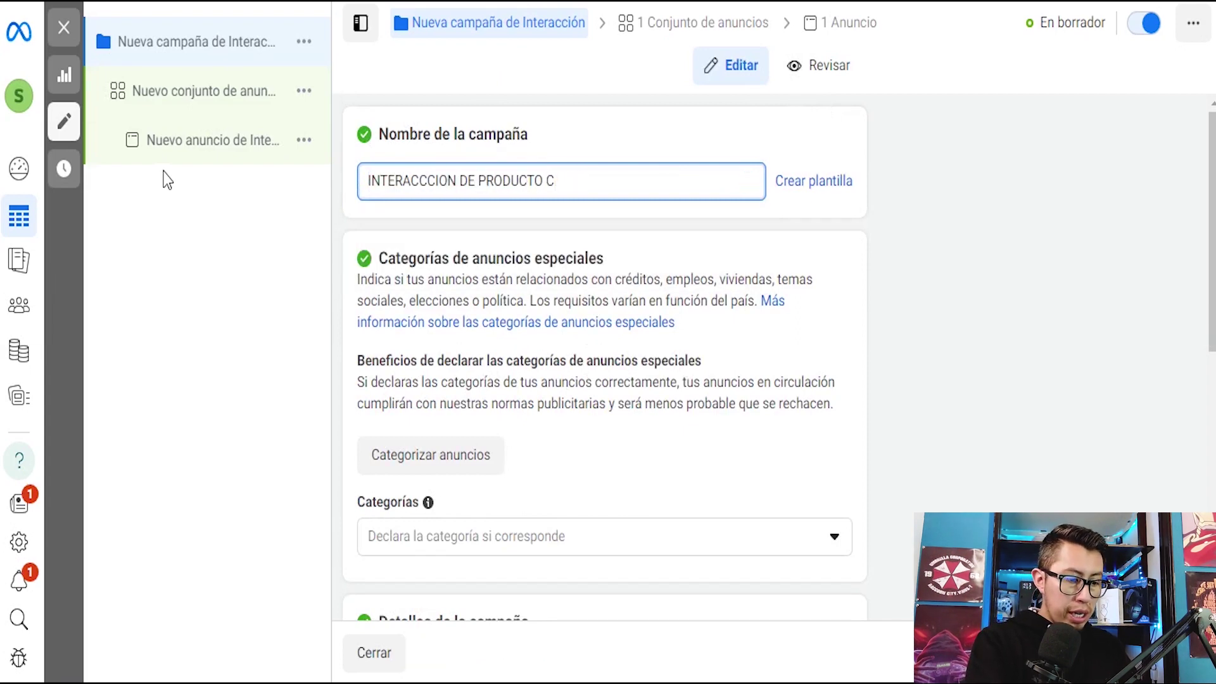
{"action": "type", "text": "RUSOURSOS DE VENTAS"}
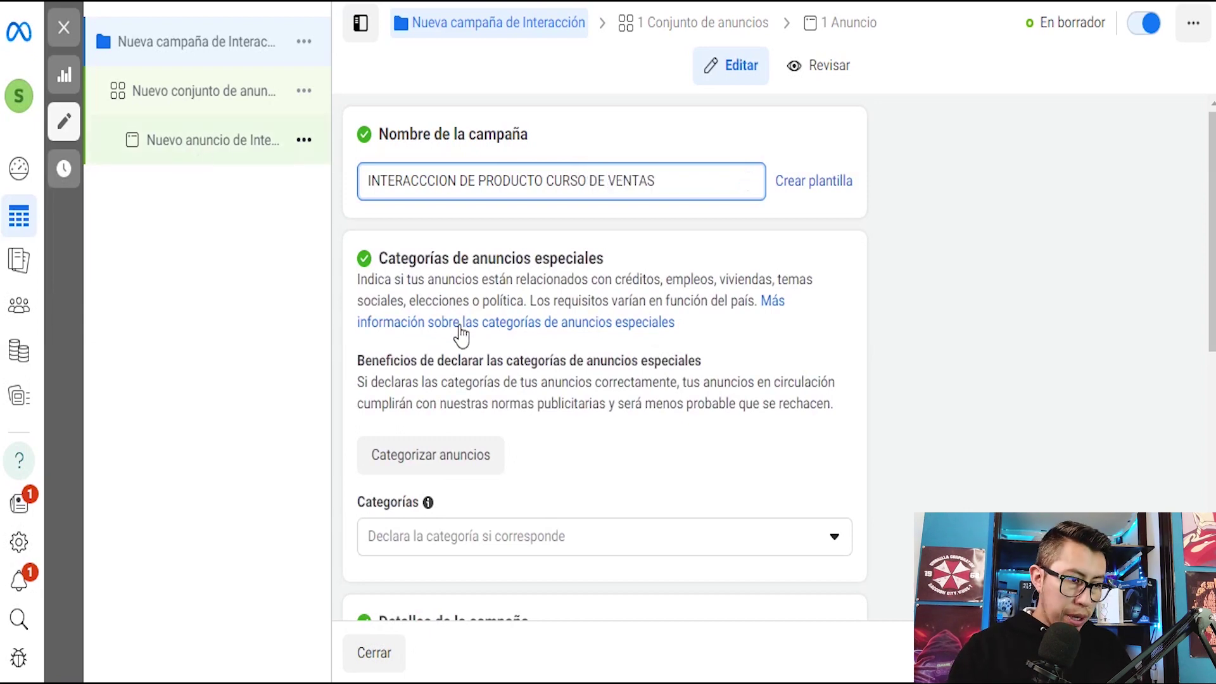
{"action": "scroll", "coordinate": [462, 331], "scroll_direction": "down", "scroll_amount": 8}
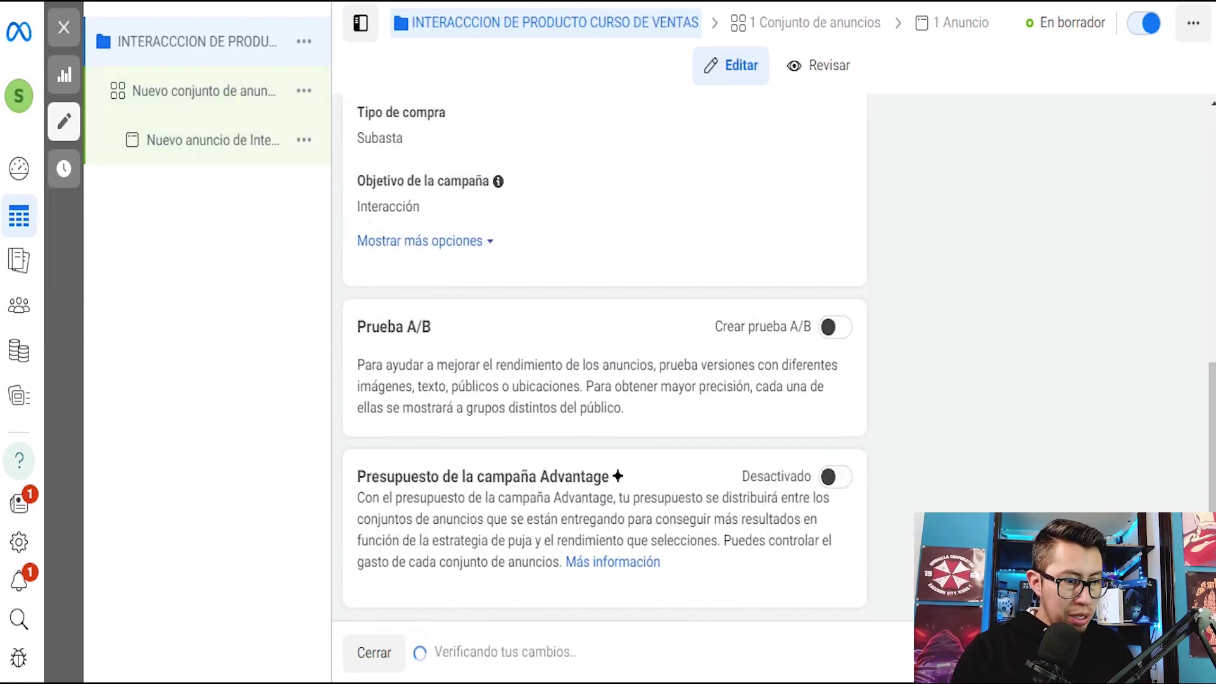
{"action": "scroll", "coordinate": [863, 480], "scroll_direction": "up", "scroll_amount": 10}
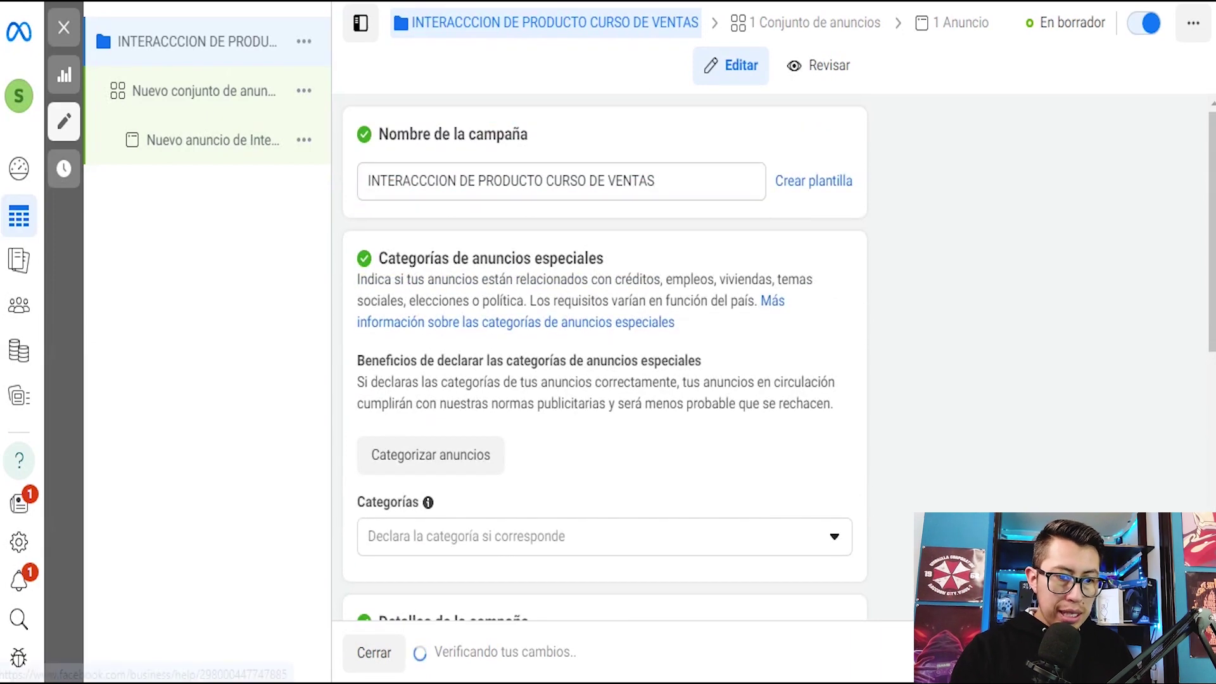
Step: Rename the campaign's ad set as CONJUNTOS DE ANUNCIOS PERSONALIZADO CURSO DE FACEBOOK
{"action": "left_click", "coordinate": [203, 90]}
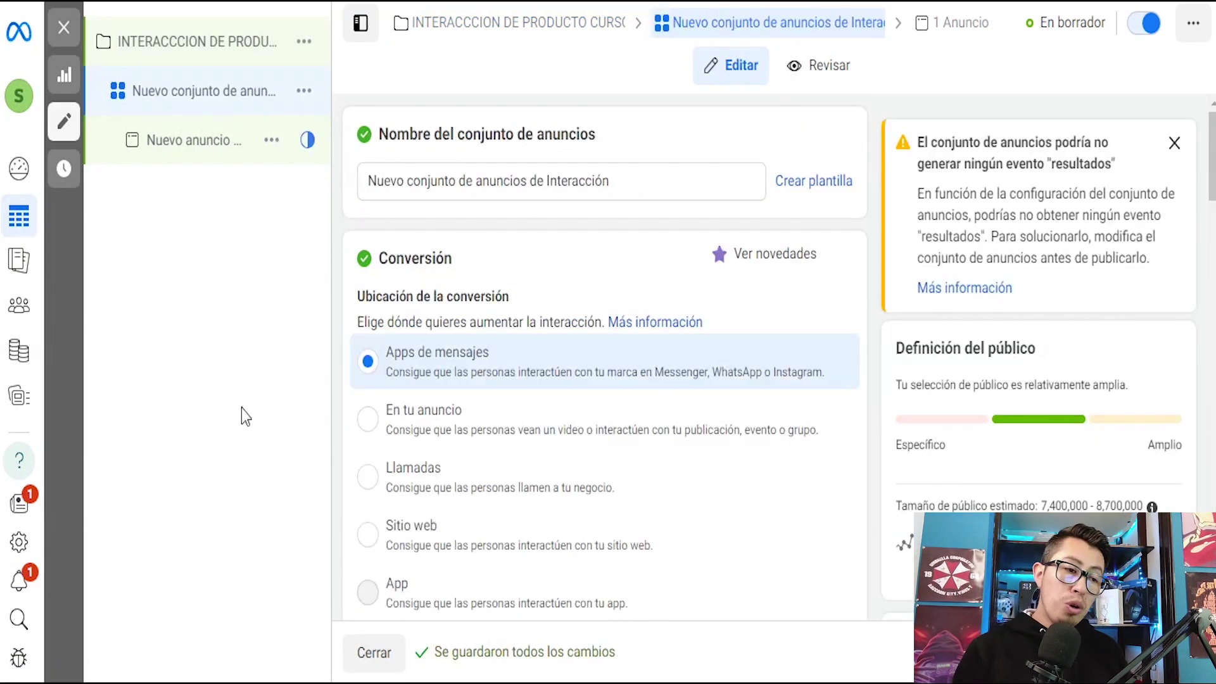
{"action": "left_click_drag", "start_coordinate": [624, 183], "coordinate": [248, 183]}
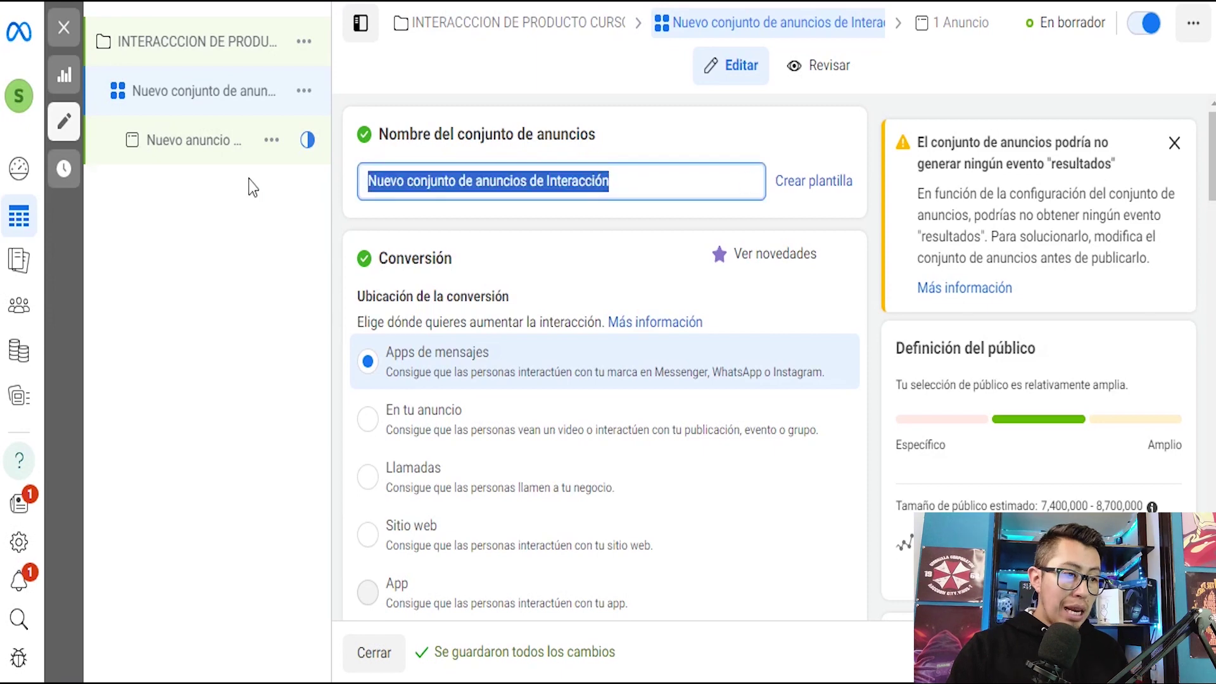
{"action": "type", "text": "CONJU"}
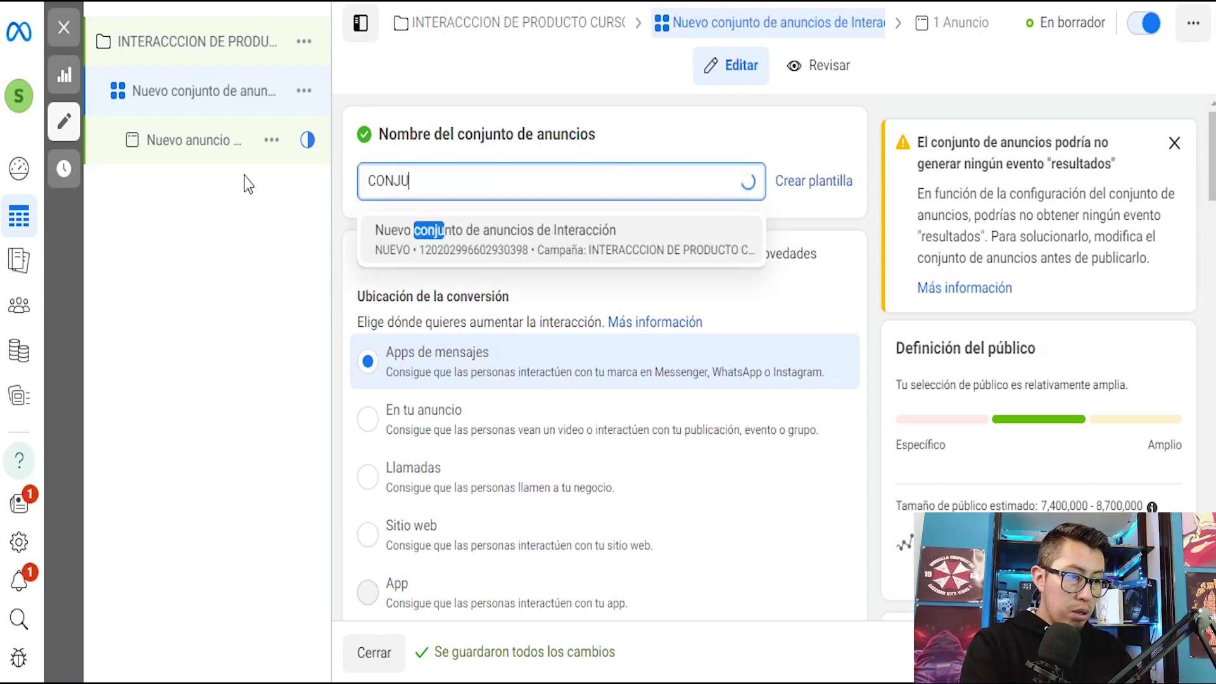
{"action": "type", "text": "NTOS DE ANUNCIOS"}
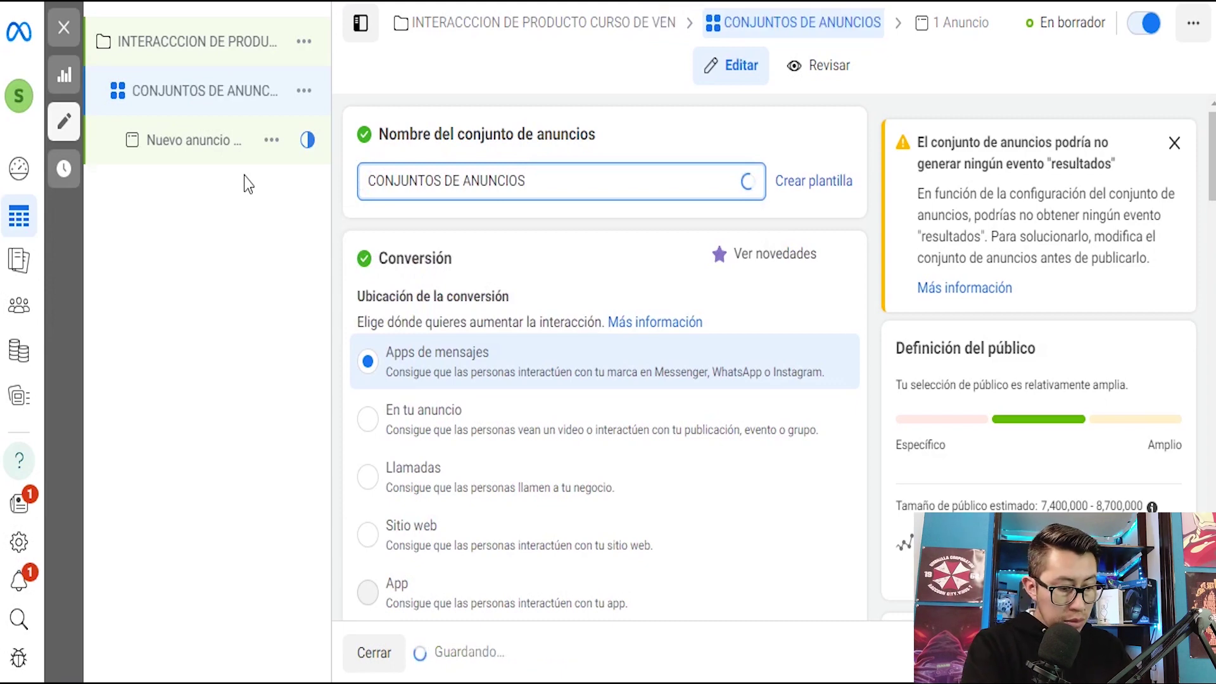
{"action": "type", "text": " PERSONALIZAD"}
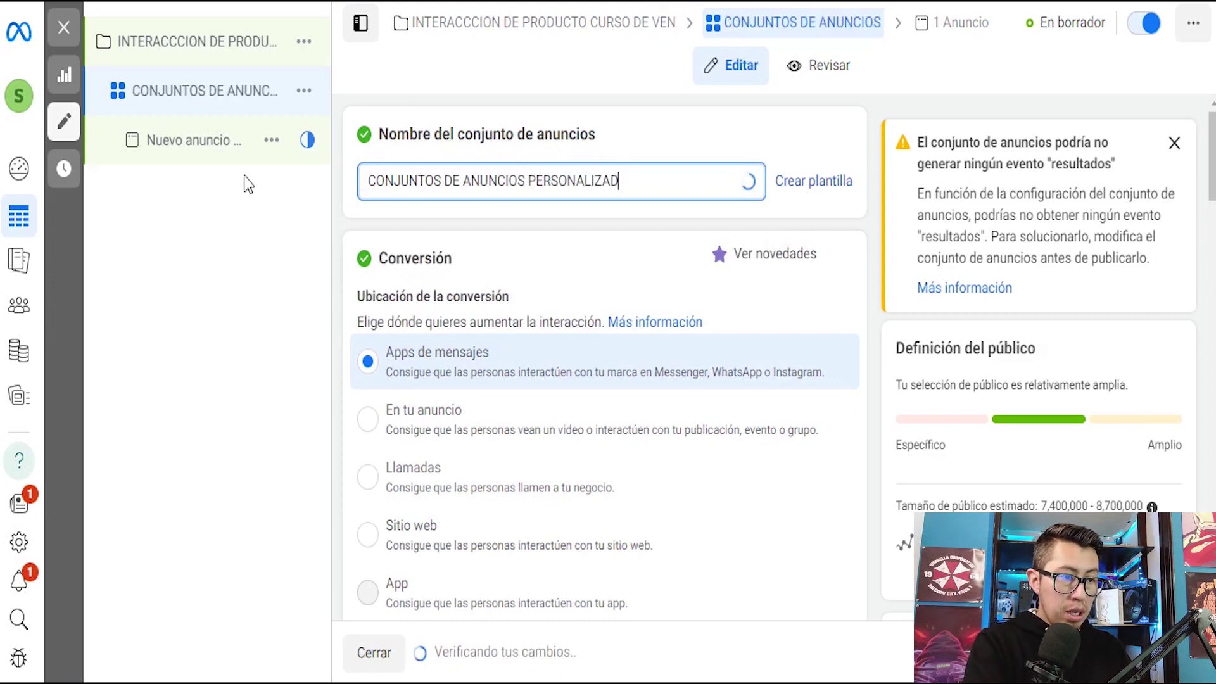
{"action": "type", "text": "O C"}
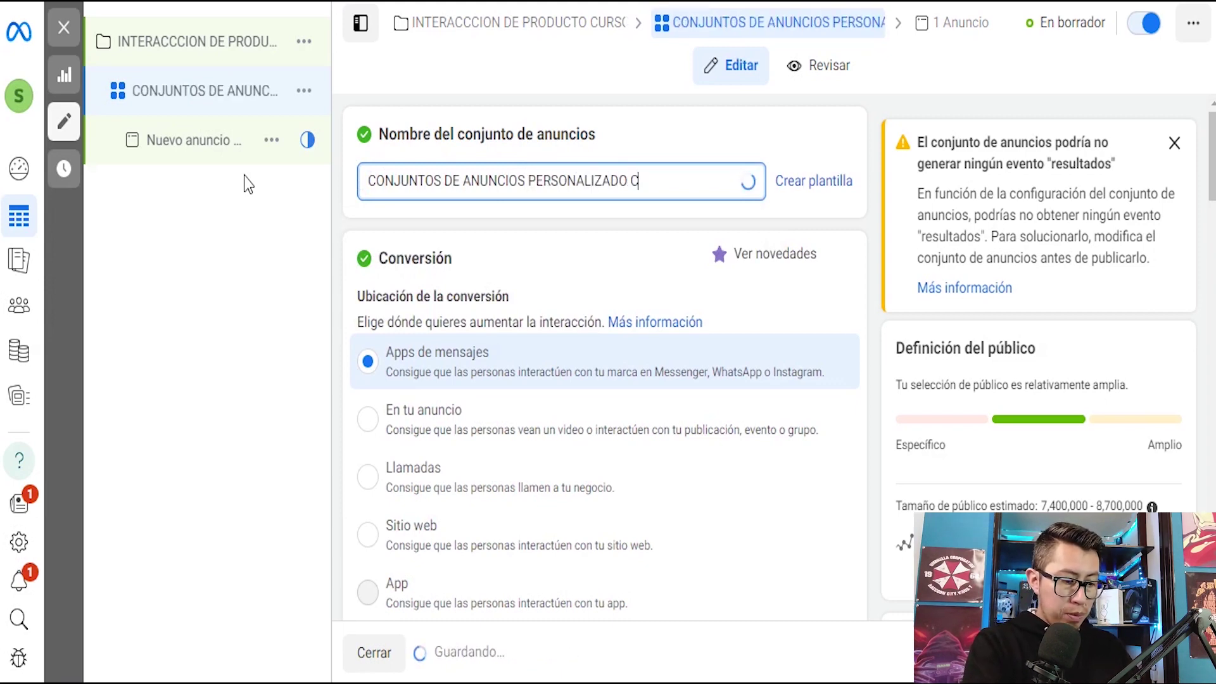
{"action": "type", "text": "URSO DE FACEBOOK"}
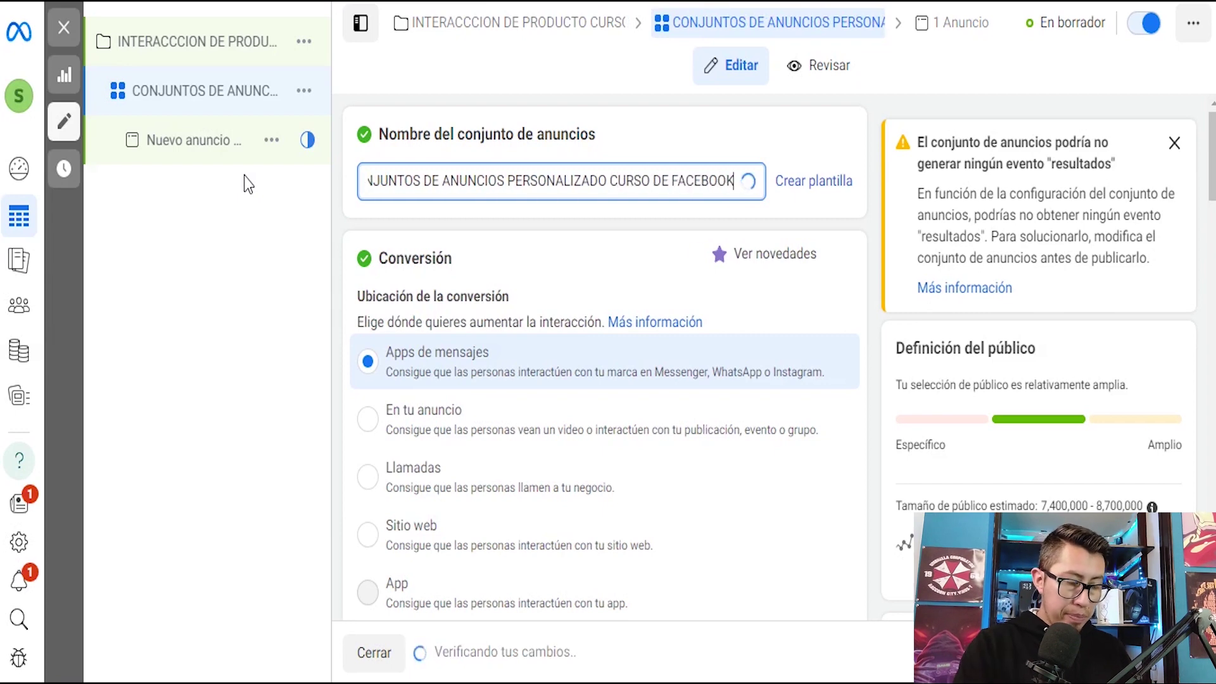
{"action": "left_click", "coordinate": [467, 236]}
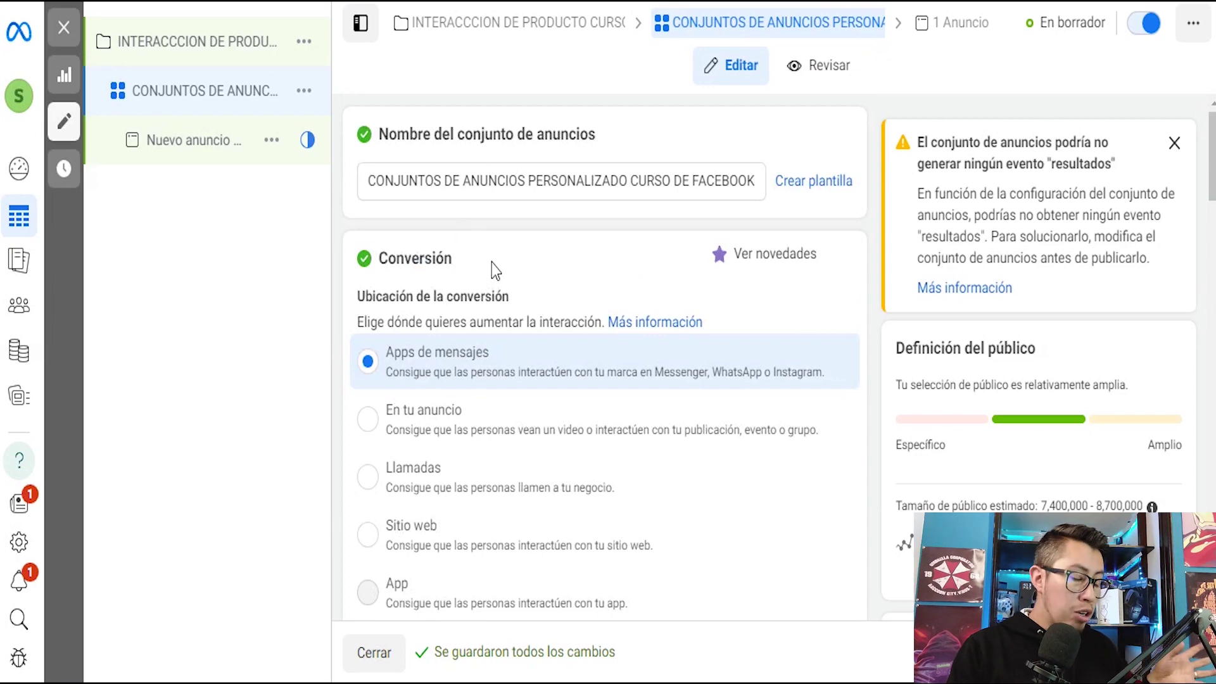
Step: Choose Clic para enviar mensaje as the ad type in the ad set's conversion settings
{"action": "scroll", "coordinate": [492, 263], "scroll_direction": "down", "scroll_amount": 2}
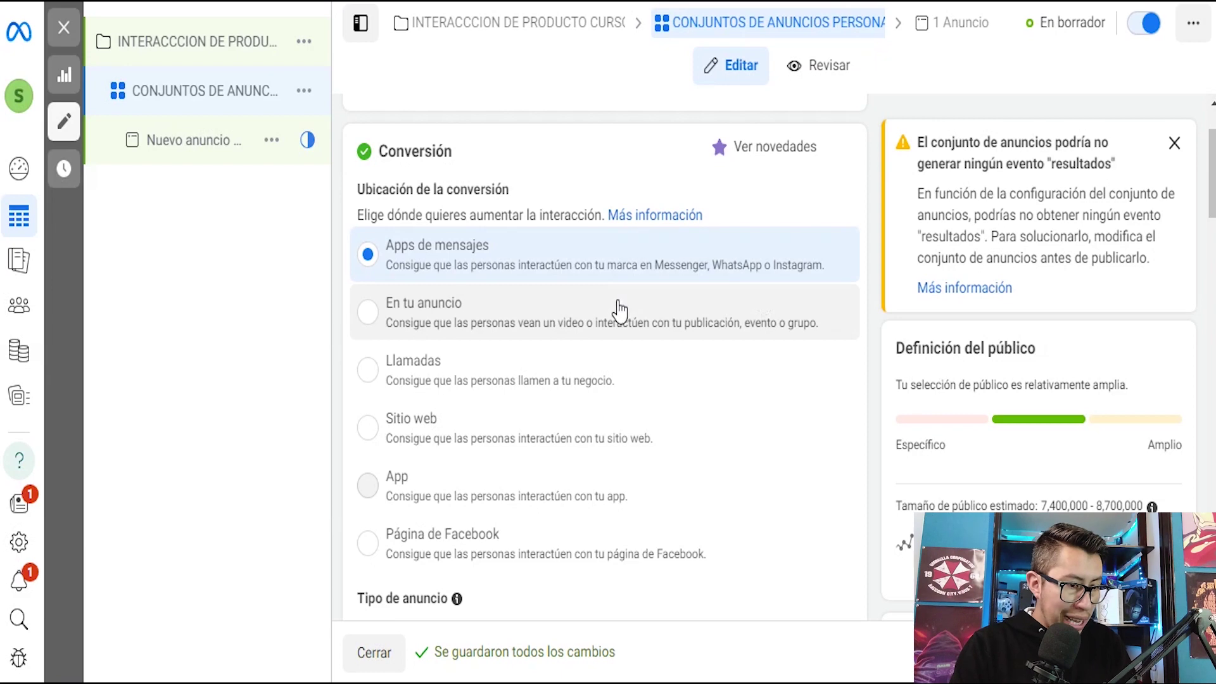
{"action": "scroll", "coordinate": [619, 312], "scroll_direction": "down", "scroll_amount": 6}
{"action": "scroll", "coordinate": [618, 312], "scroll_direction": "down", "scroll_amount": 2}
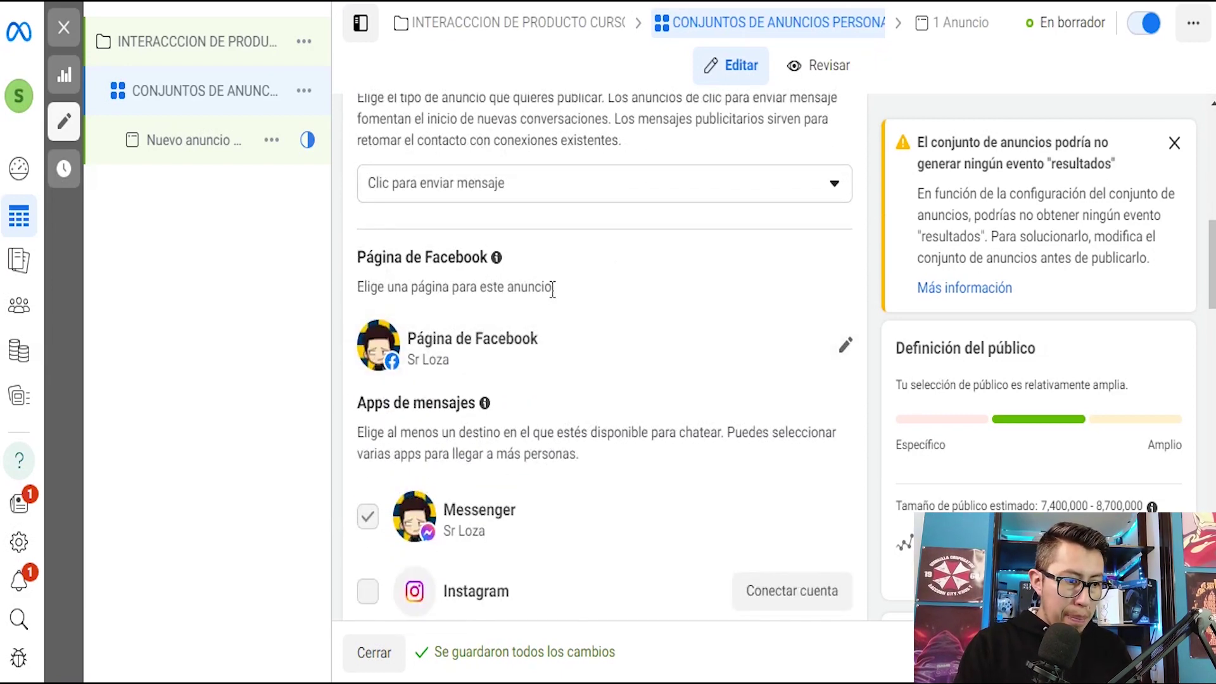
{"action": "scroll", "coordinate": [554, 288], "scroll_direction": "up", "scroll_amount": 2}
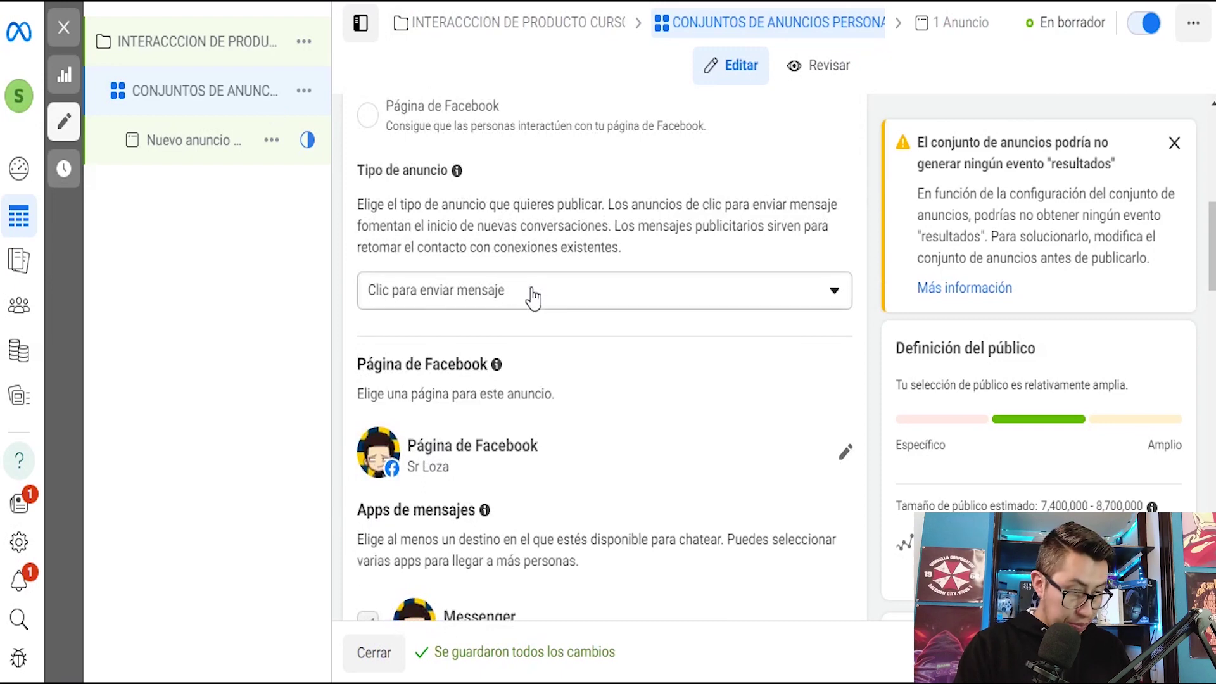
{"action": "left_click", "coordinate": [510, 301]}
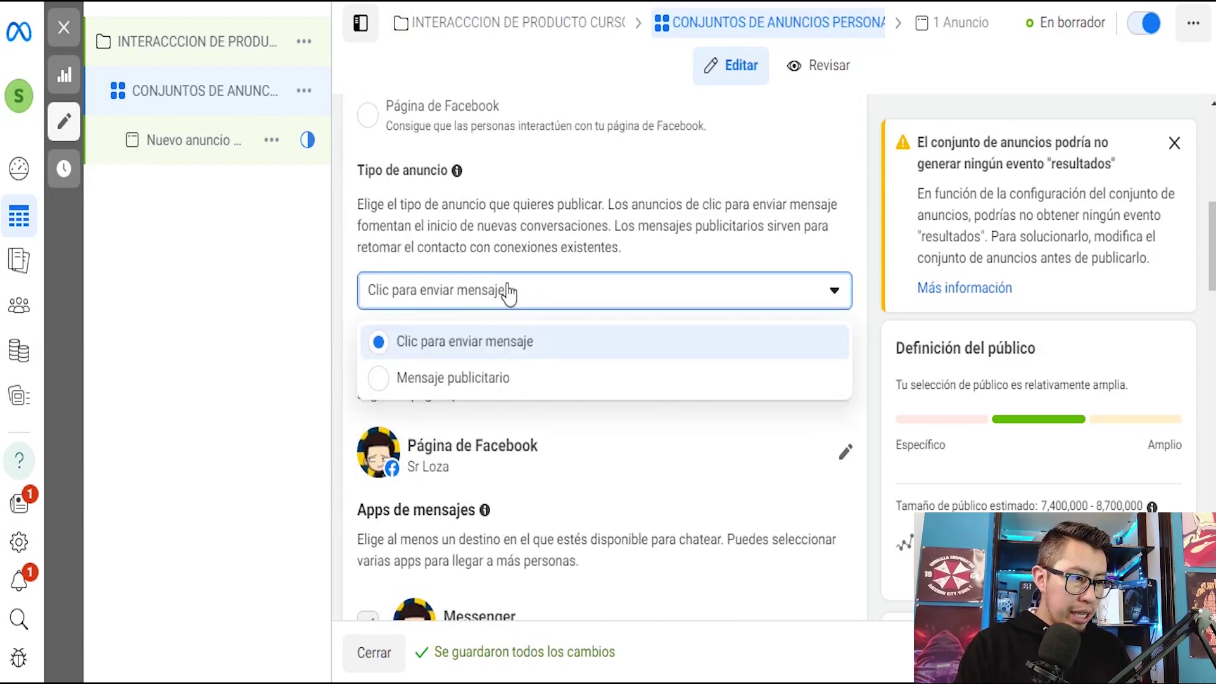
{"action": "left_click", "coordinate": [475, 345]}
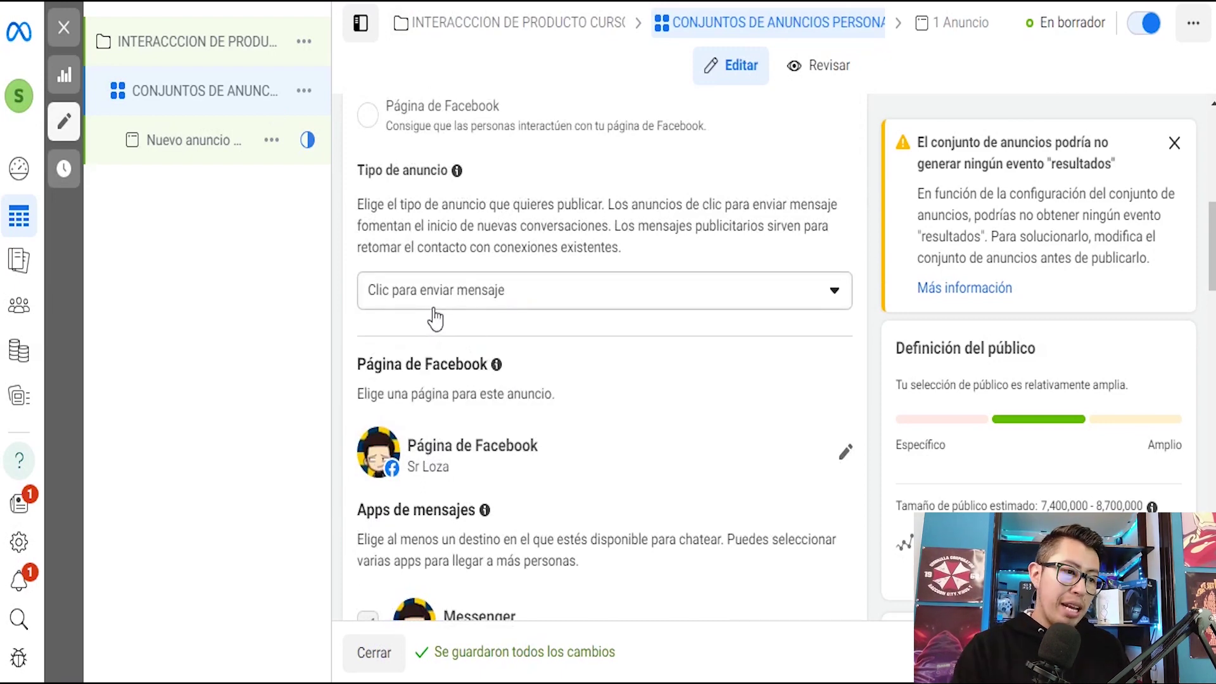
Step: Check the ad set's messaging apps and set its daily budget to $1.00 USD
{"action": "scroll", "coordinate": [435, 342], "scroll_direction": "down", "scroll_amount": 8}
{"action": "scroll", "coordinate": [437, 366], "scroll_direction": "up", "scroll_amount": 5}
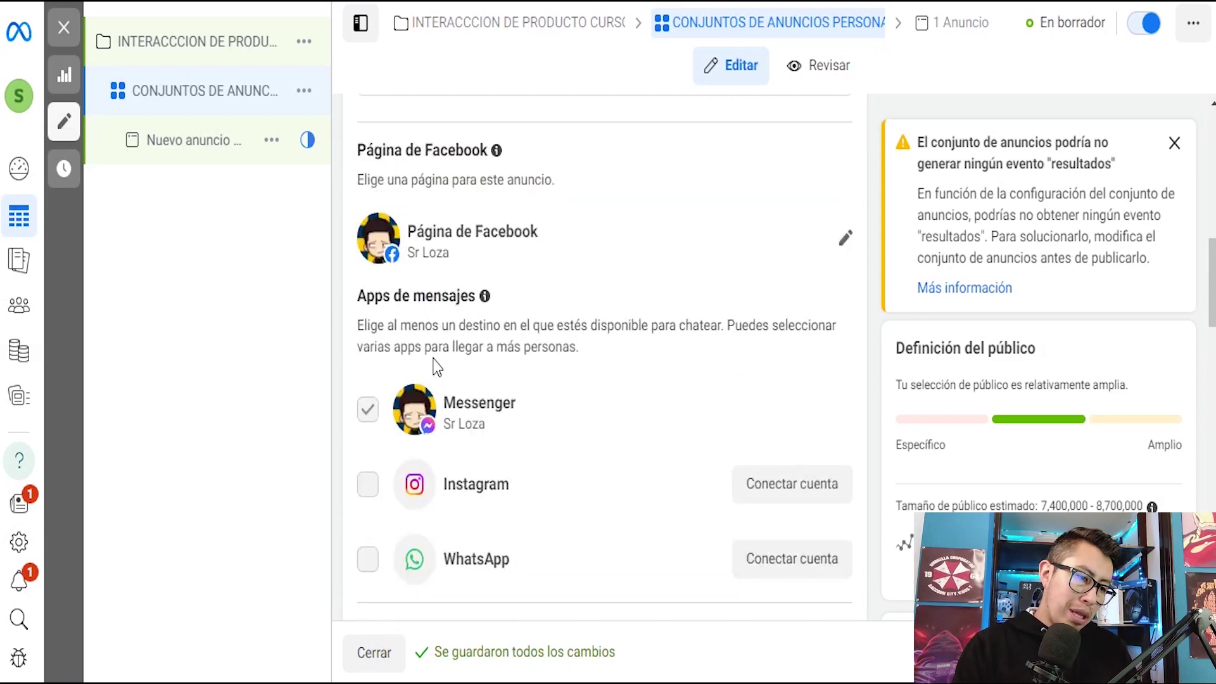
{"action": "scroll", "coordinate": [459, 456], "scroll_direction": "down", "scroll_amount": 2}
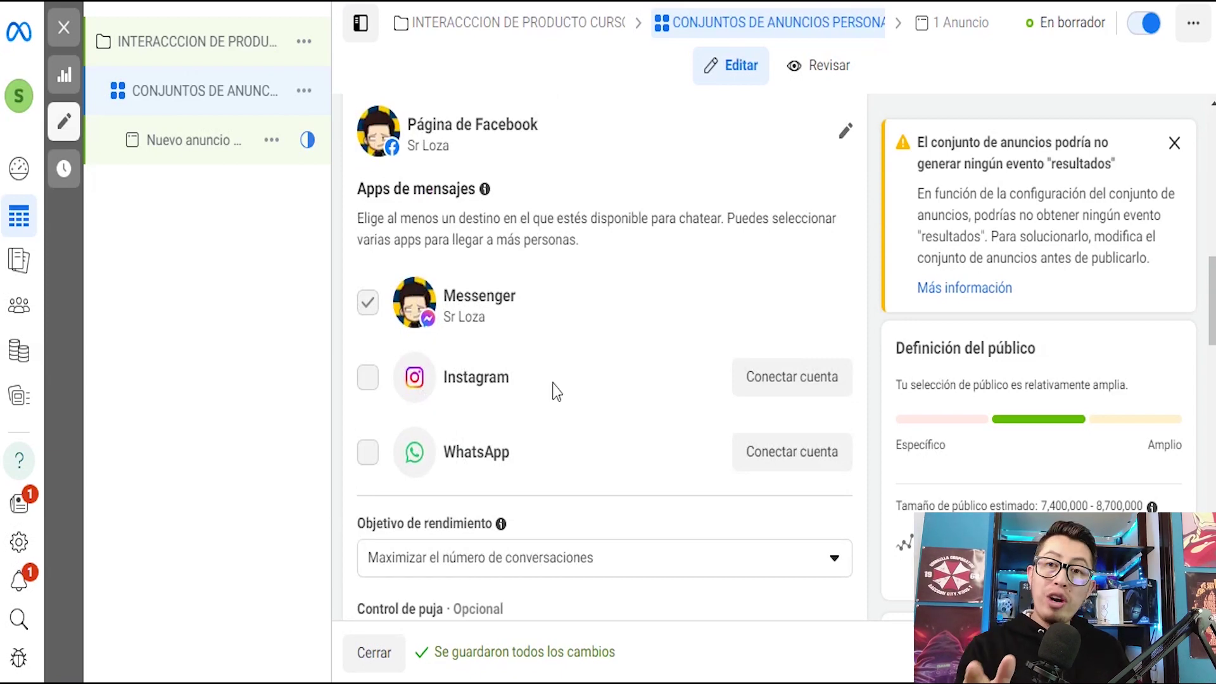
{"action": "scroll", "coordinate": [526, 390], "scroll_direction": "down", "scroll_amount": 5}
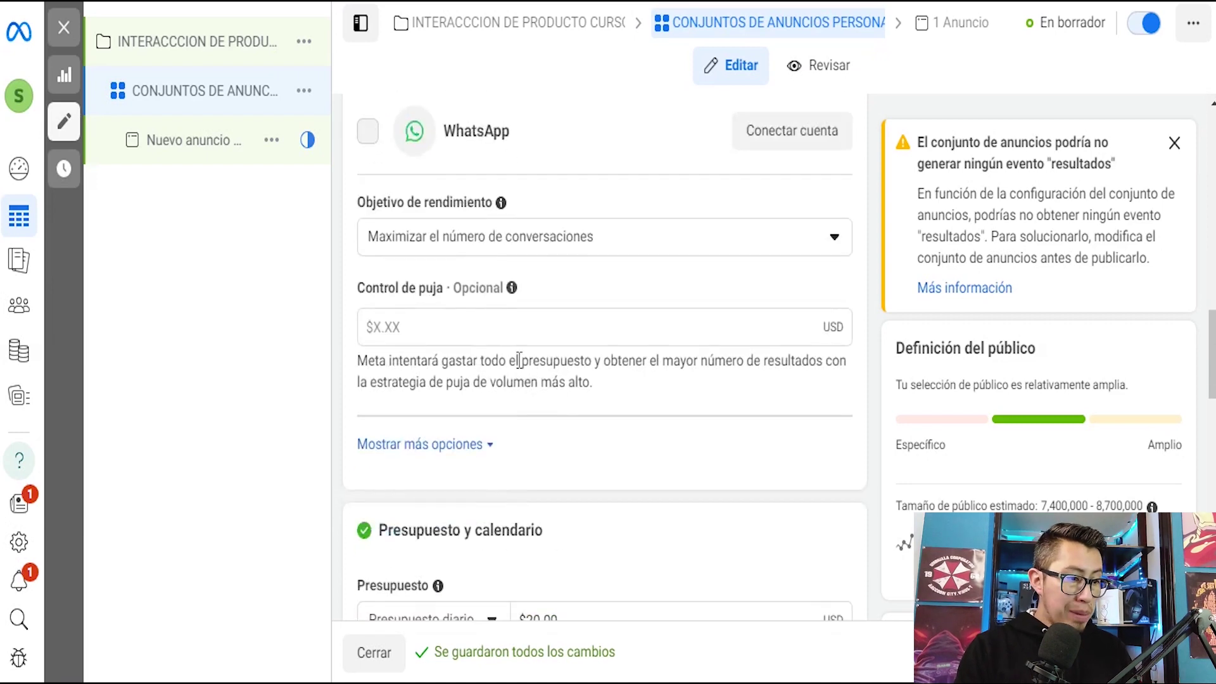
{"action": "scroll", "coordinate": [522, 356], "scroll_direction": "down", "scroll_amount": 5}
{"action": "left_click", "coordinate": [627, 302]}
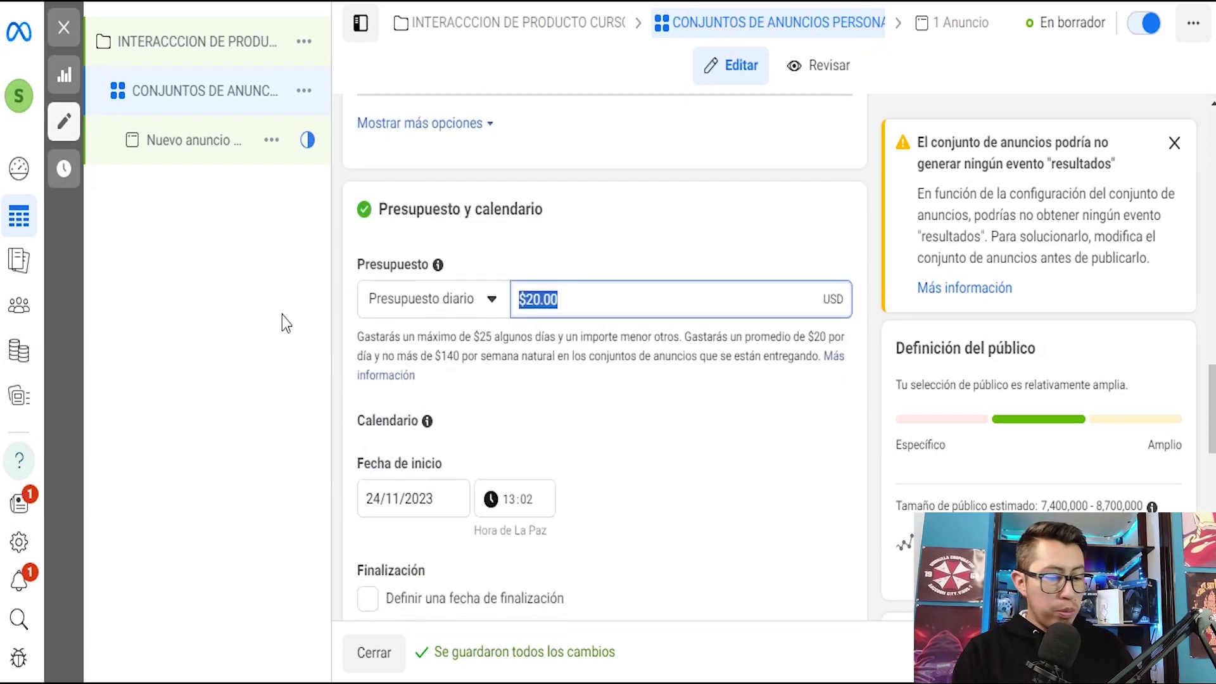
{"action": "type", "text": "1"}
{"action": "left_click", "coordinate": [646, 234]}
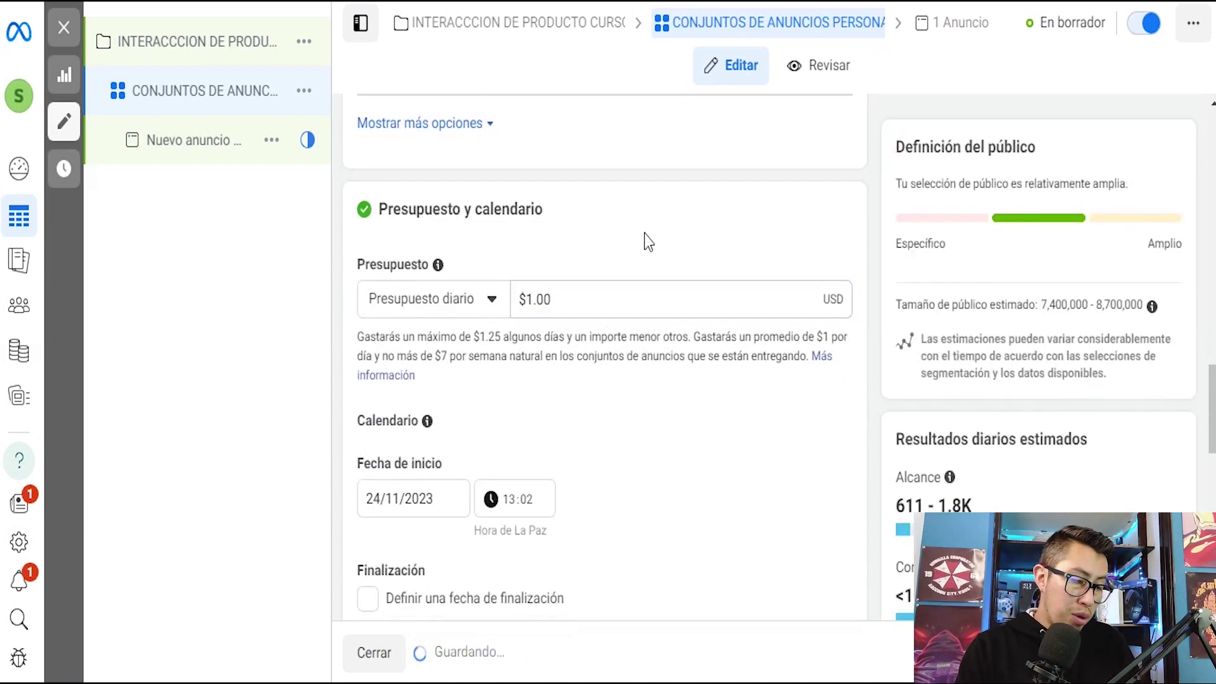
Step: Check the ad set's schedule, then open its locations for editing and examine the audience, languages and placements
{"action": "scroll", "coordinate": [638, 393], "scroll_direction": "down", "scroll_amount": 3}
{"action": "scroll", "coordinate": [638, 394], "scroll_direction": "down", "scroll_amount": 2}
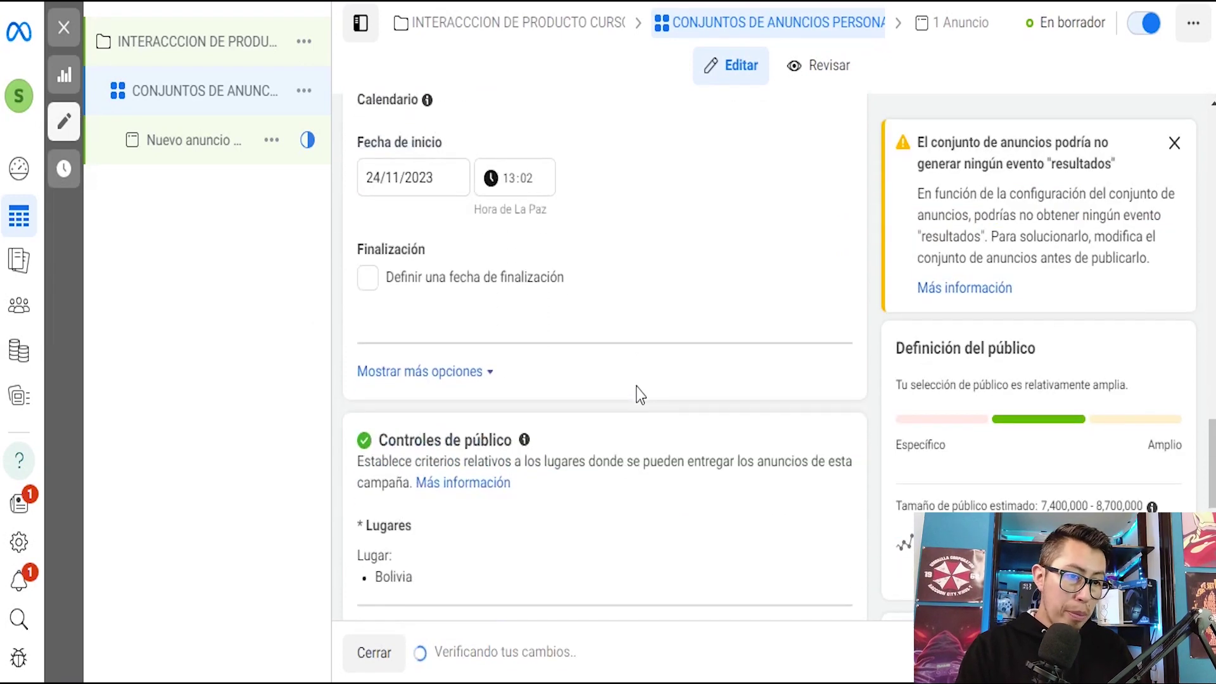
{"action": "scroll", "coordinate": [638, 394], "scroll_direction": "up", "scroll_amount": 3}
{"action": "scroll", "coordinate": [639, 394], "scroll_direction": "down", "scroll_amount": 6}
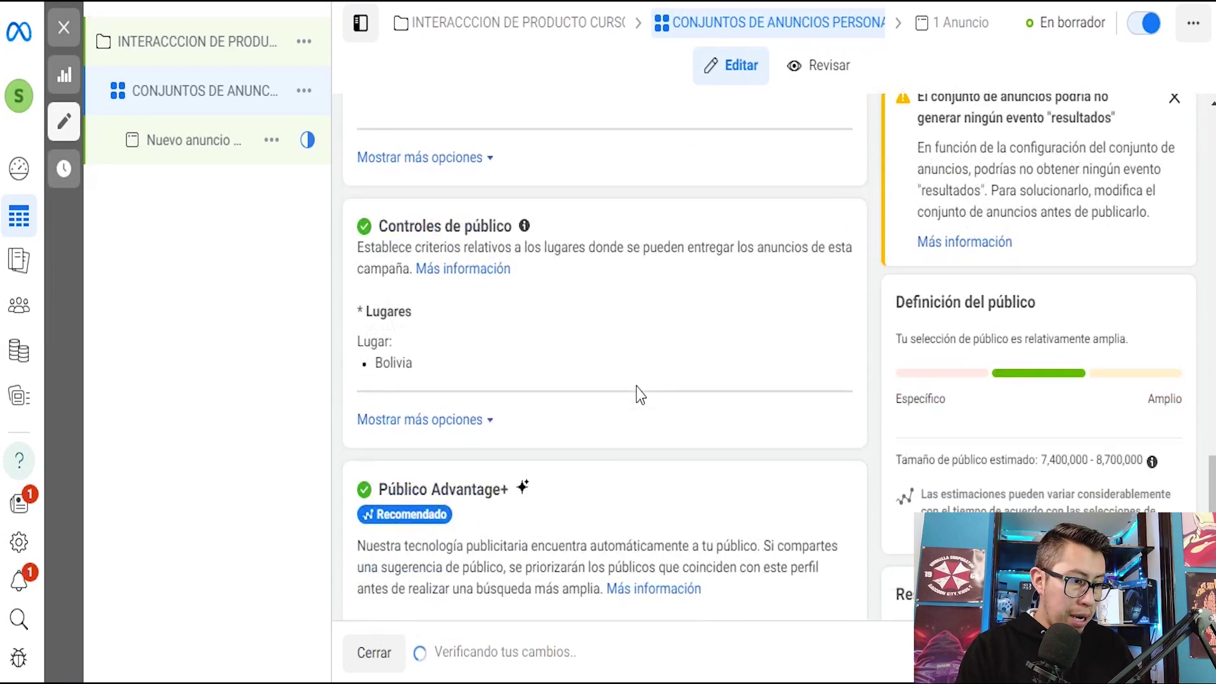
{"action": "scroll", "coordinate": [575, 420], "scroll_direction": "down", "scroll_amount": 2}
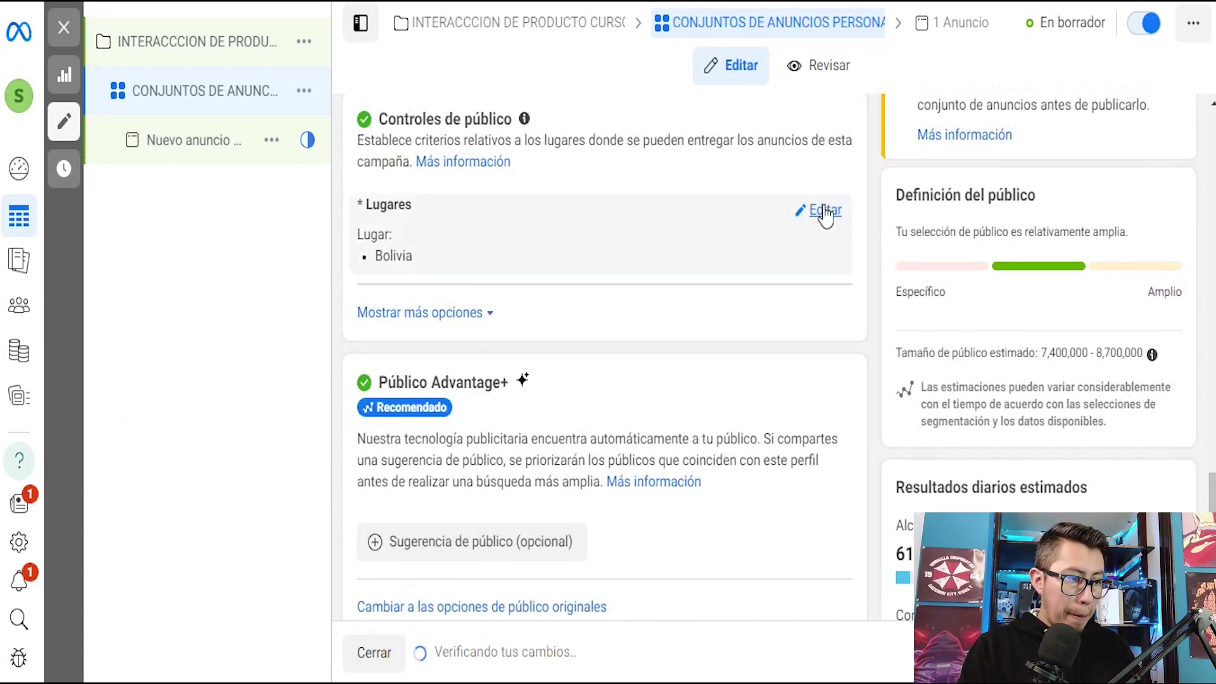
{"action": "left_click", "coordinate": [825, 211]}
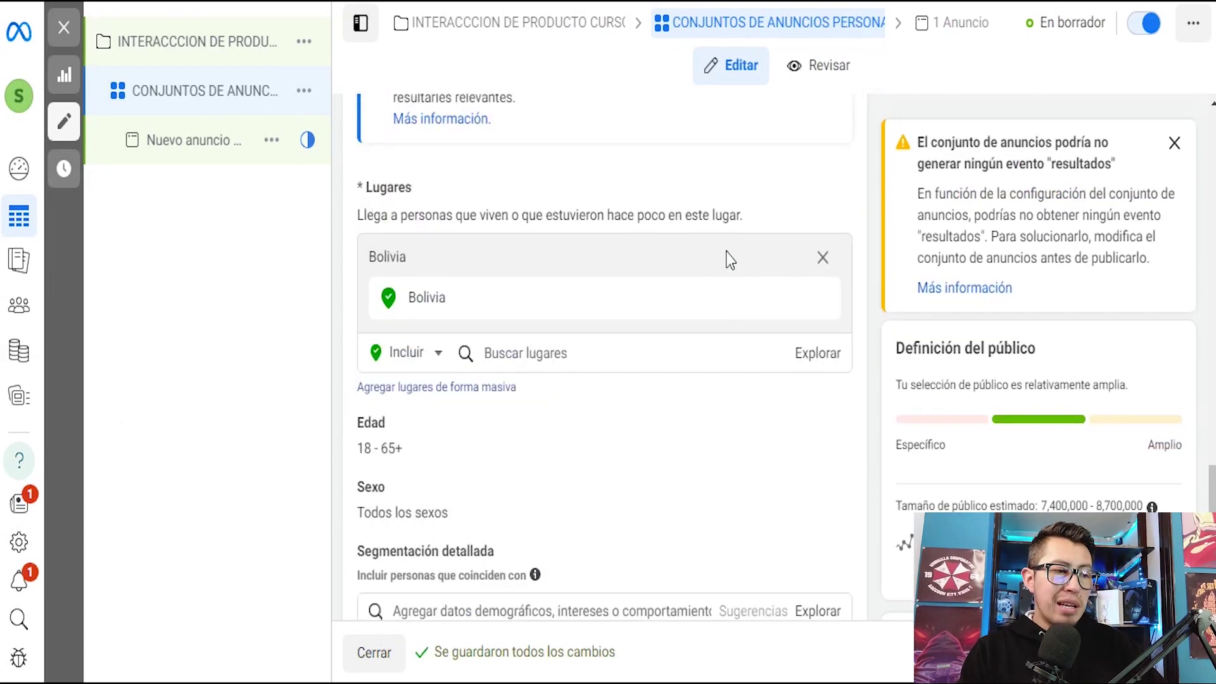
{"action": "scroll", "coordinate": [728, 251], "scroll_direction": "down", "scroll_amount": 2}
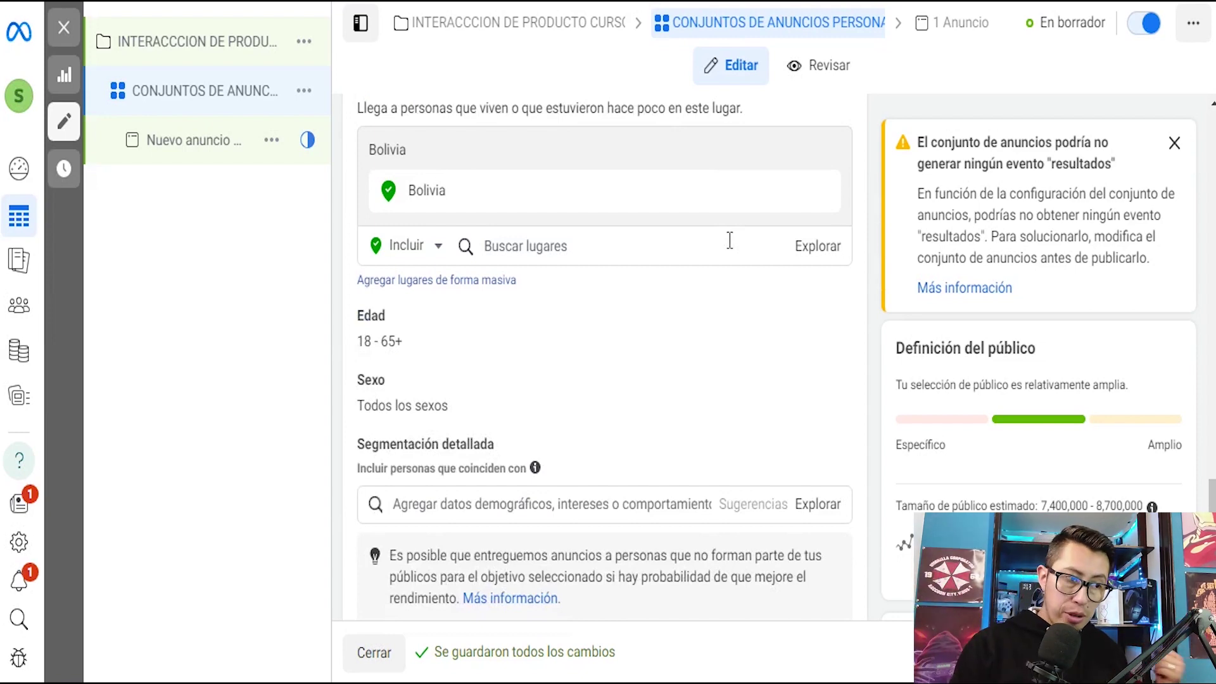
{"action": "scroll", "coordinate": [765, 353], "scroll_direction": "up", "scroll_amount": 2}
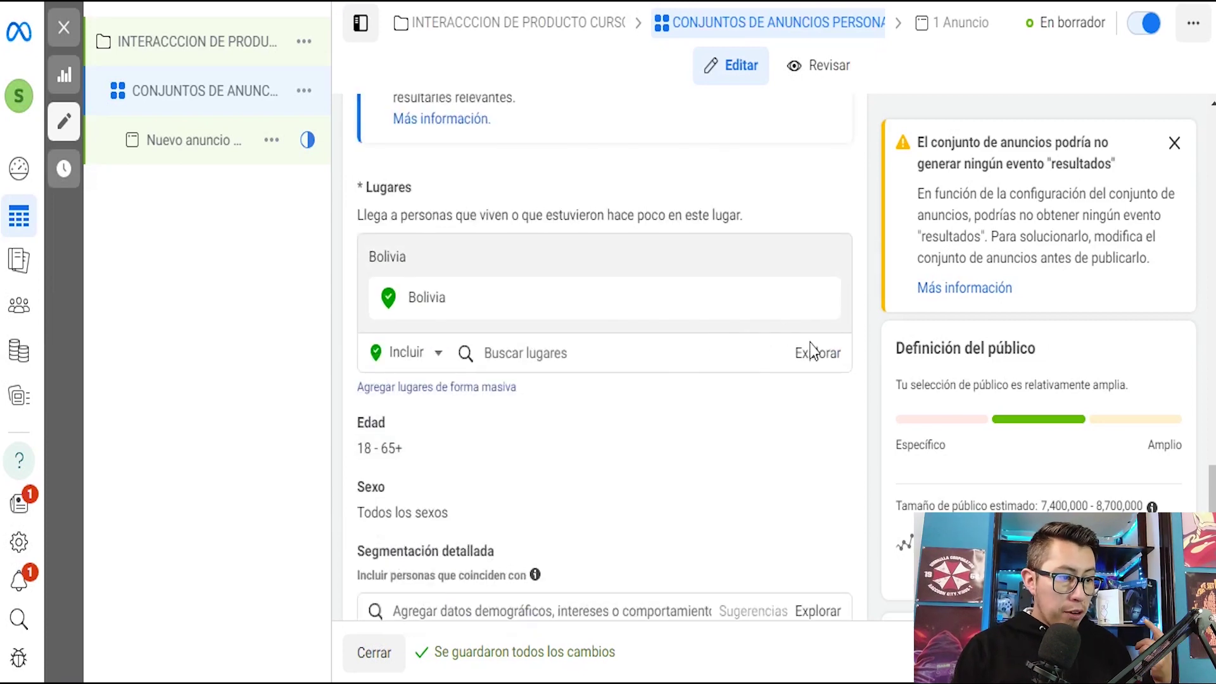
{"action": "scroll", "coordinate": [525, 411], "scroll_direction": "down", "scroll_amount": 2}
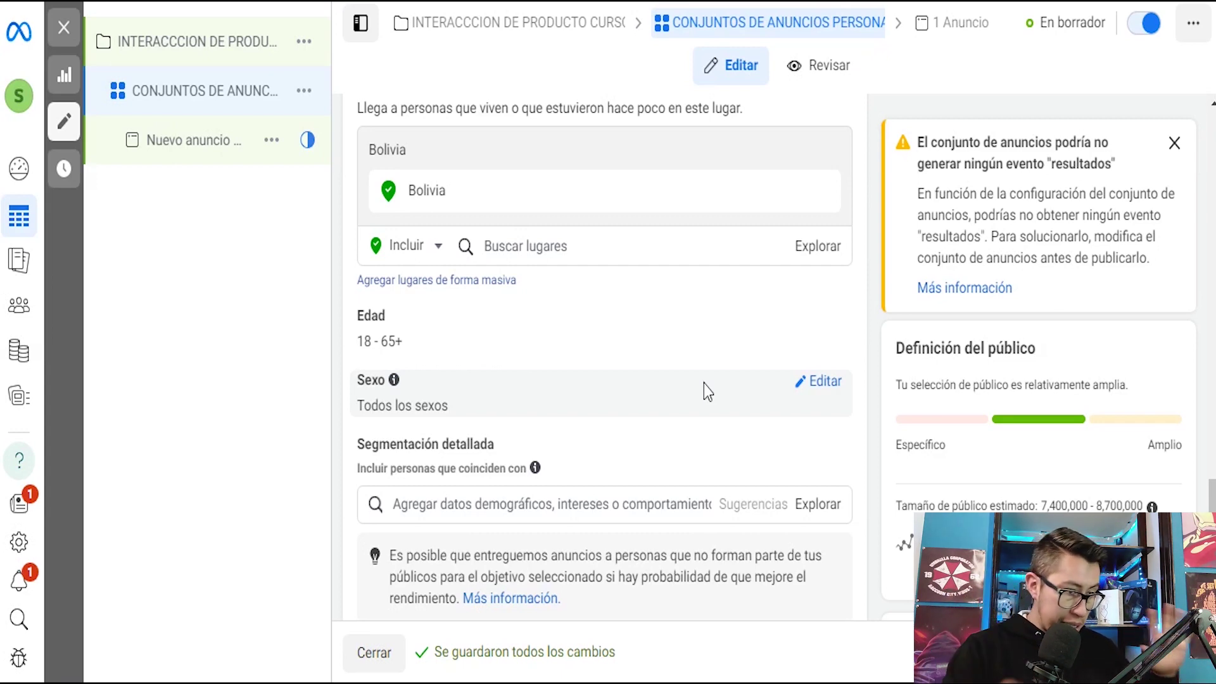
{"action": "scroll", "coordinate": [704, 384], "scroll_direction": "down", "scroll_amount": 2}
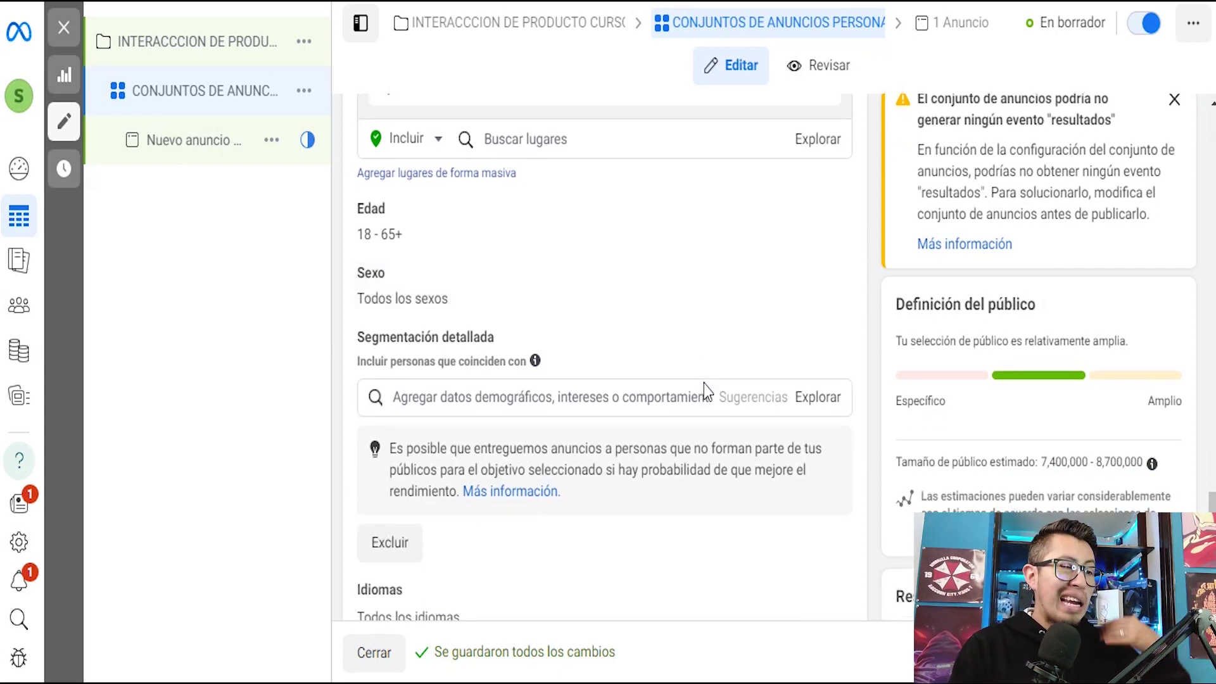
{"action": "scroll", "coordinate": [704, 383], "scroll_direction": "down", "scroll_amount": 5}
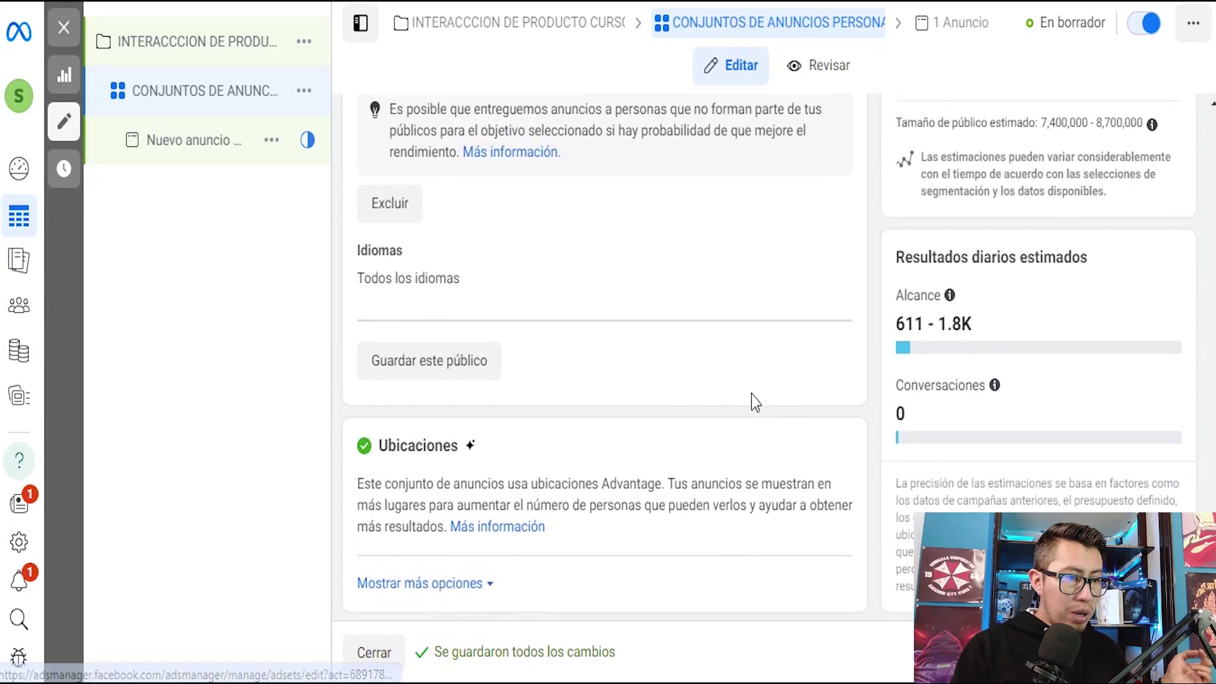
Step: Open the ad set's ad and rename it as CURSO DE FACEBOOK MARKETPLACE
{"action": "scroll", "coordinate": [751, 394], "scroll_direction": "up", "scroll_amount": 10}
{"action": "scroll", "coordinate": [751, 394], "scroll_direction": "up", "scroll_amount": 5}
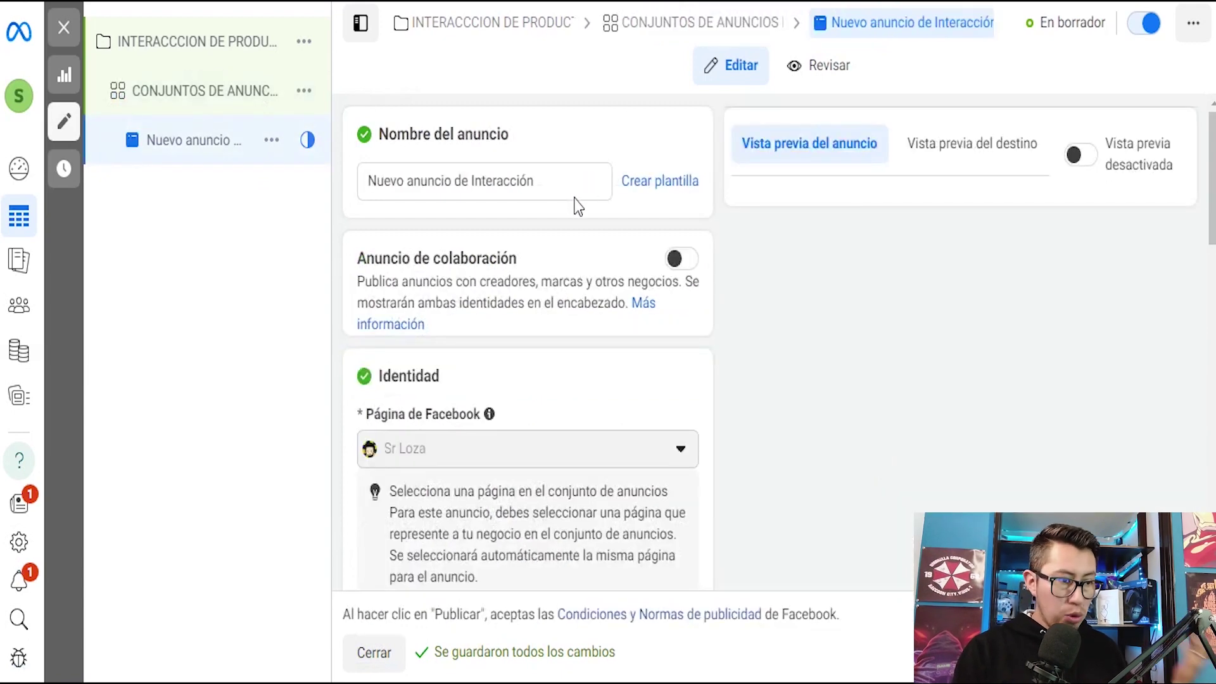
{"action": "left_click", "coordinate": [559, 174]}
{"action": "left_click_drag", "start_coordinate": [559, 174], "coordinate": [328, 176]}
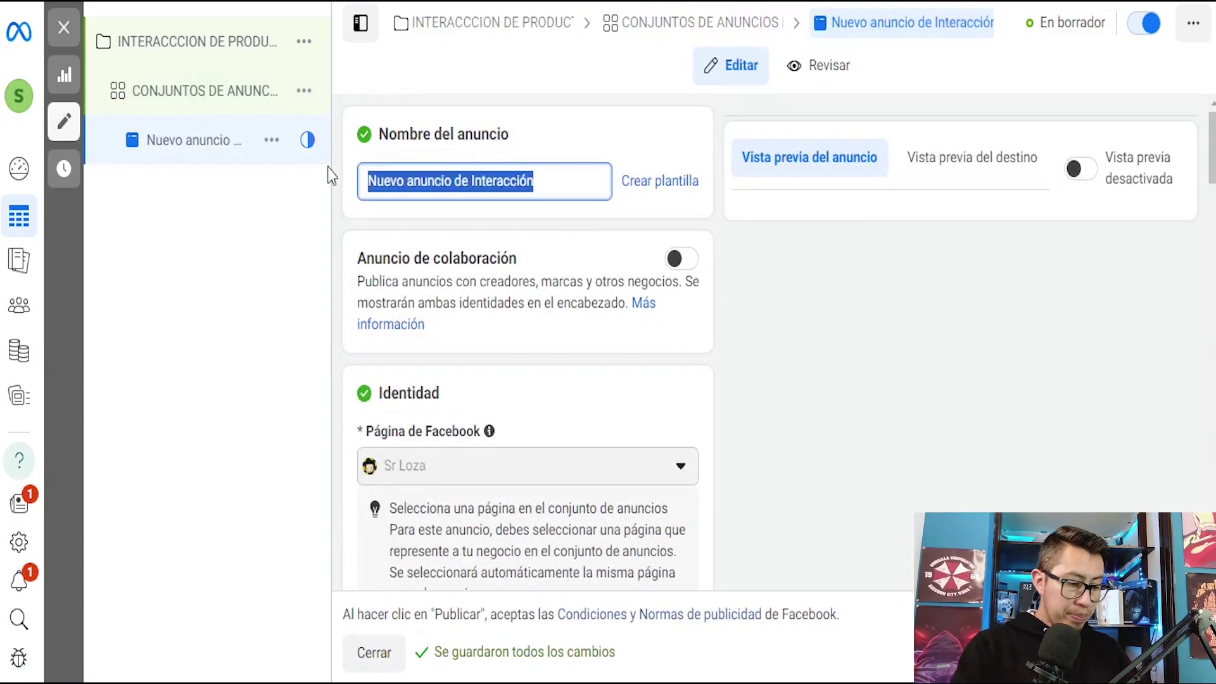
{"action": "type", "text": "CURSO DE FACEB"}
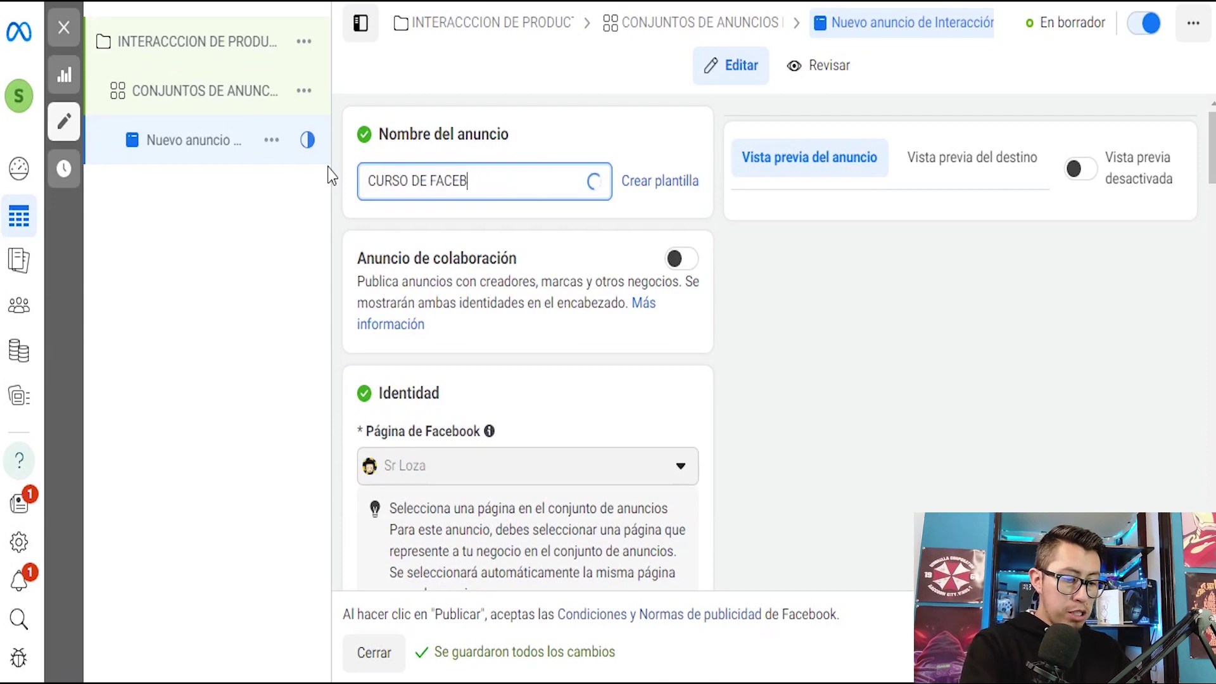
{"action": "type", "text": "OOK MARKETPLACE"}
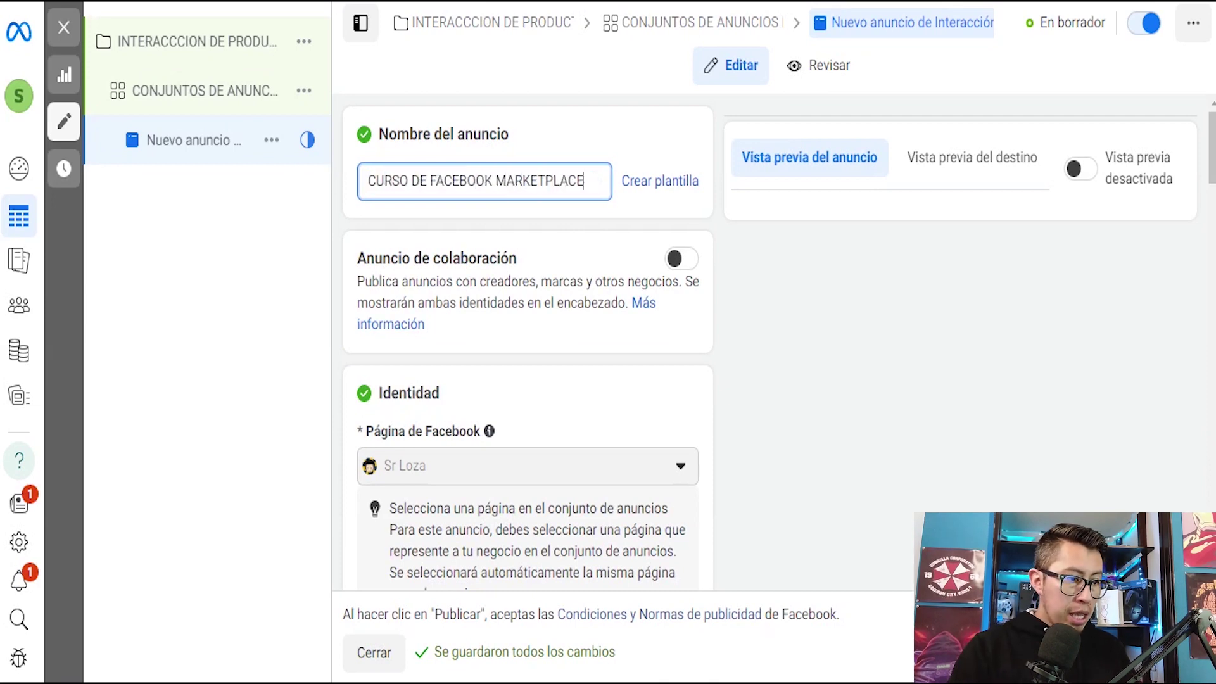
Step: Review the ad's identity, format and multi-advertiser settings, and dismiss the new-follower notification on the Facebook page
{"action": "scroll", "coordinate": [578, 288], "scroll_direction": "down", "scroll_amount": 5}
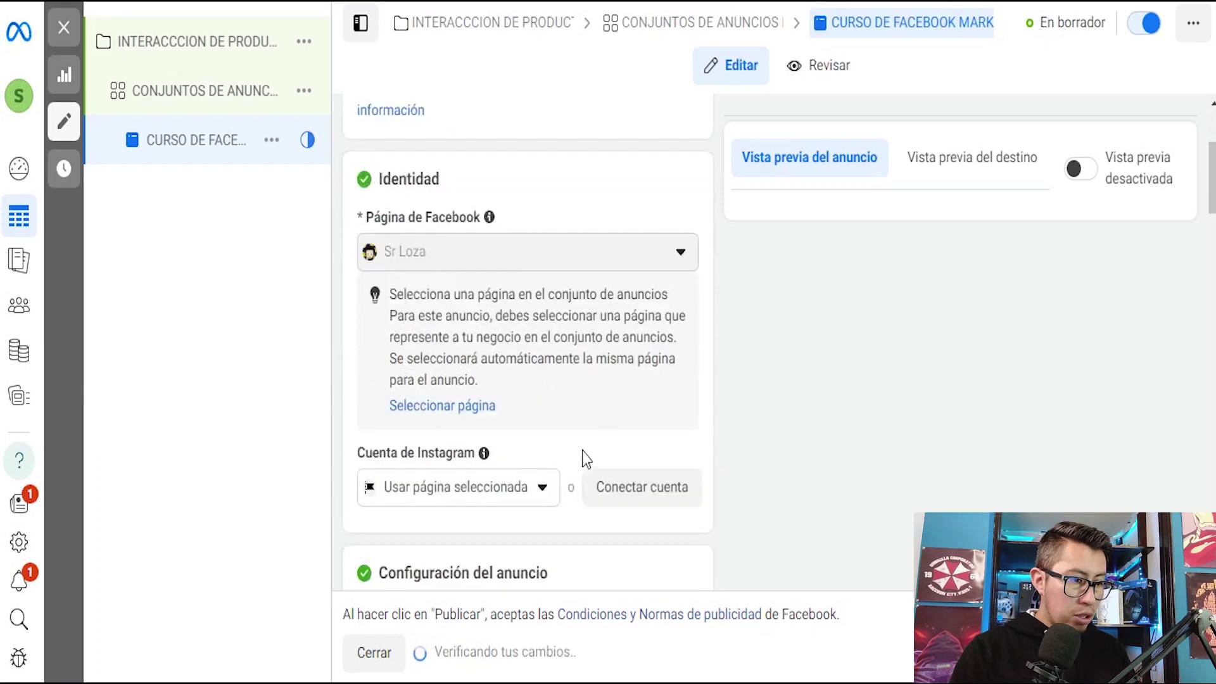
{"action": "scroll", "coordinate": [619, 420], "scroll_direction": "down", "scroll_amount": 3}
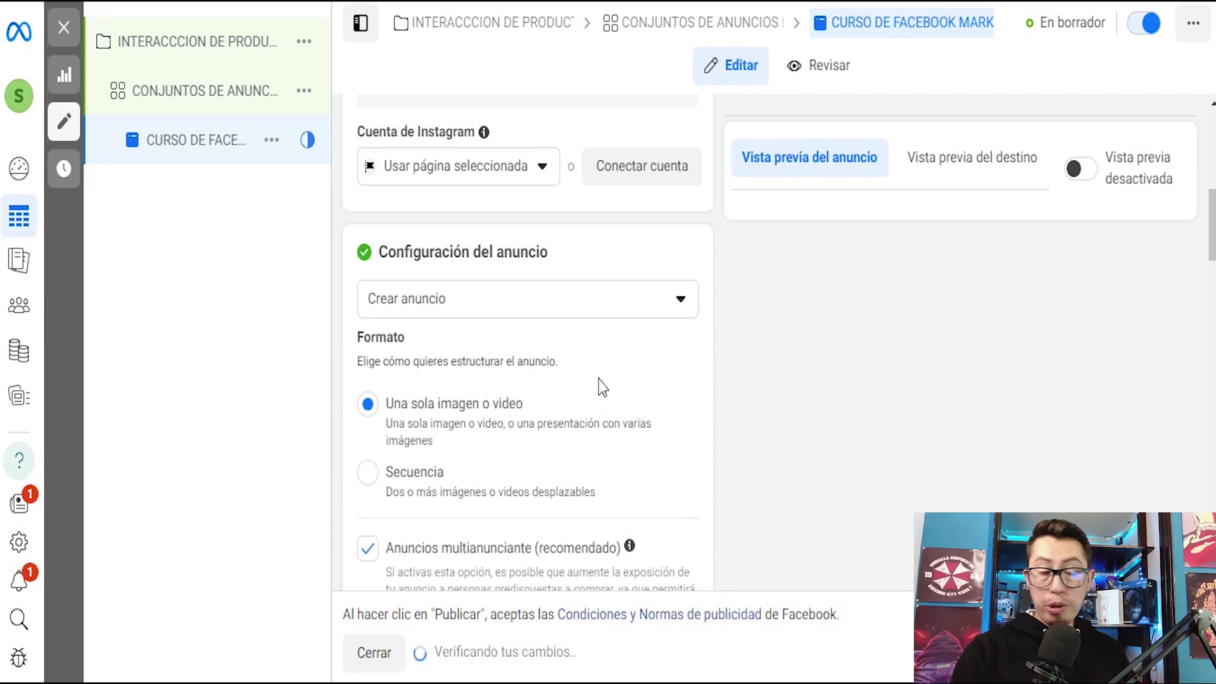
{"action": "scroll", "coordinate": [599, 387], "scroll_direction": "down", "scroll_amount": 2}
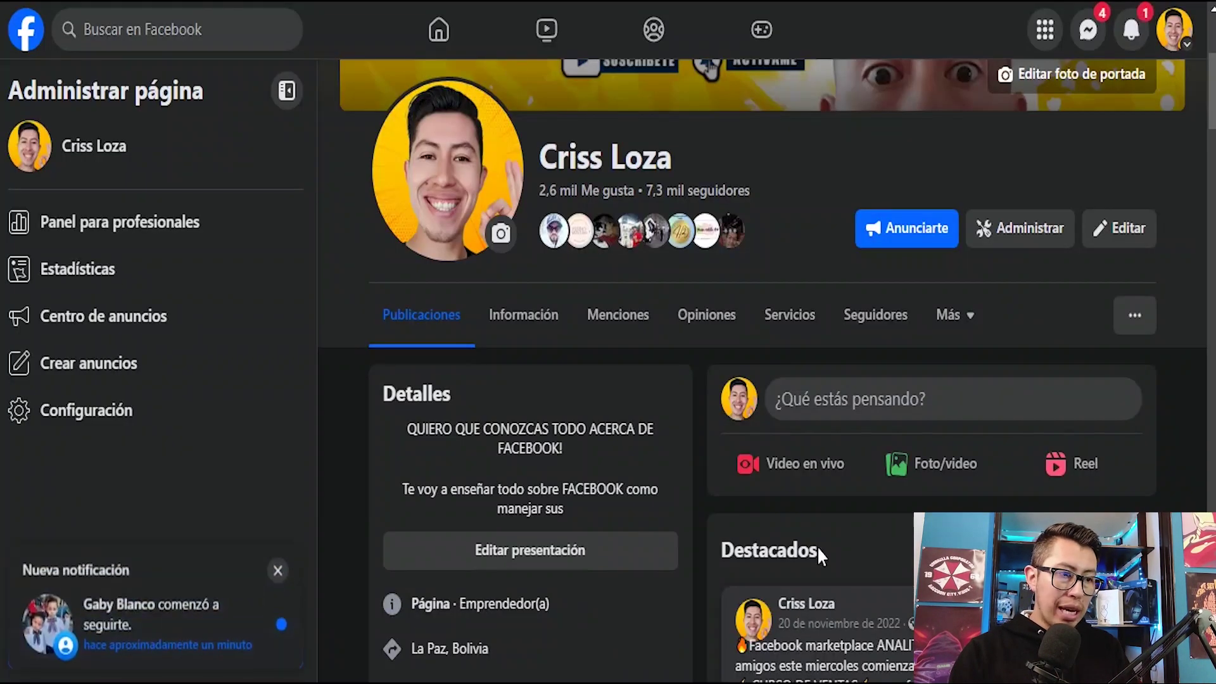
{"action": "left_click", "coordinate": [278, 570]}
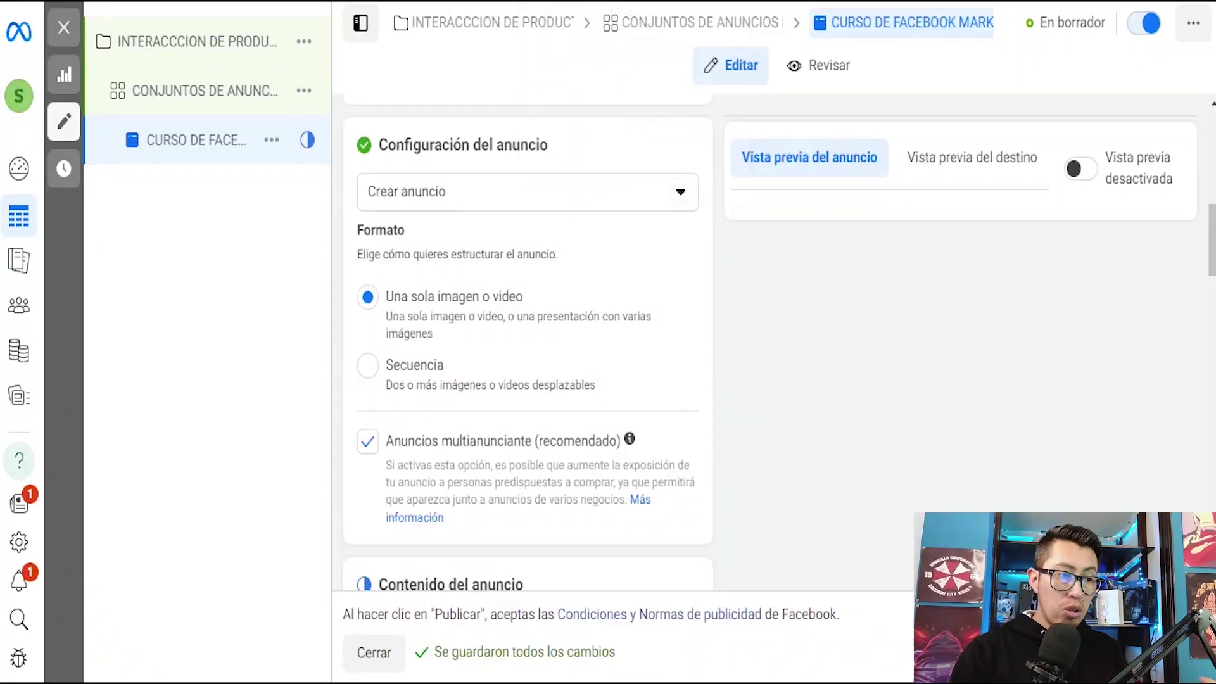
{"action": "scroll", "coordinate": [628, 276], "scroll_direction": "down", "scroll_amount": 2}
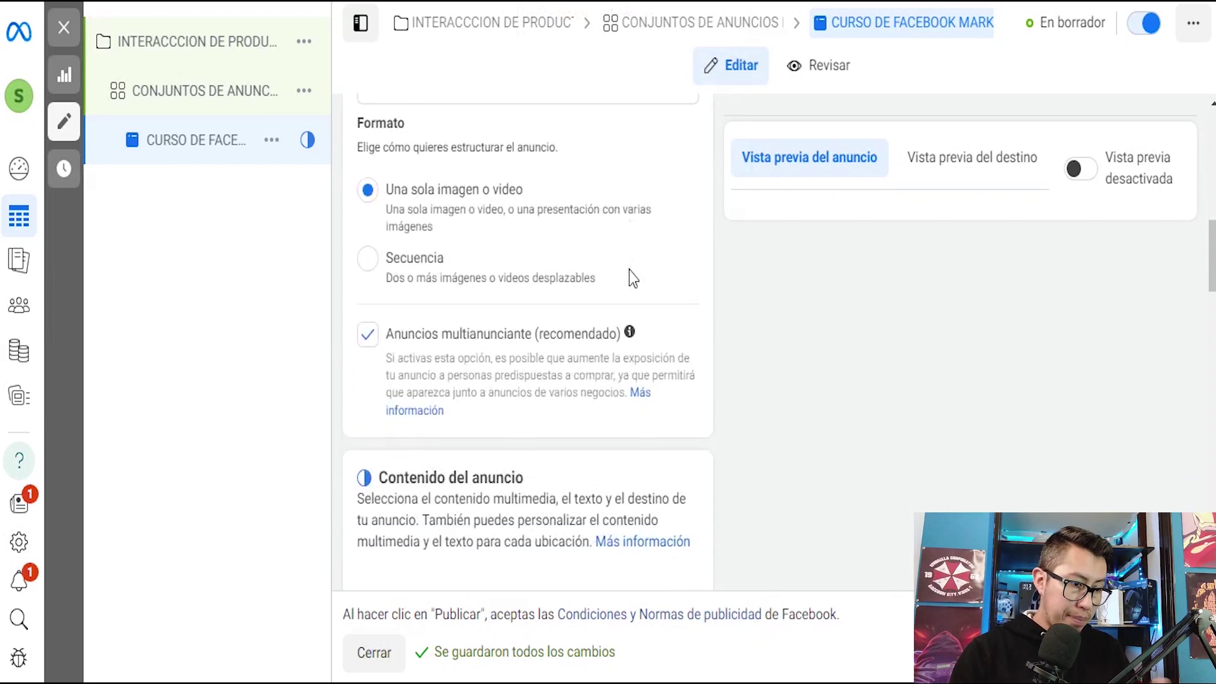
{"action": "scroll", "coordinate": [627, 279], "scroll_direction": "up", "scroll_amount": 3}
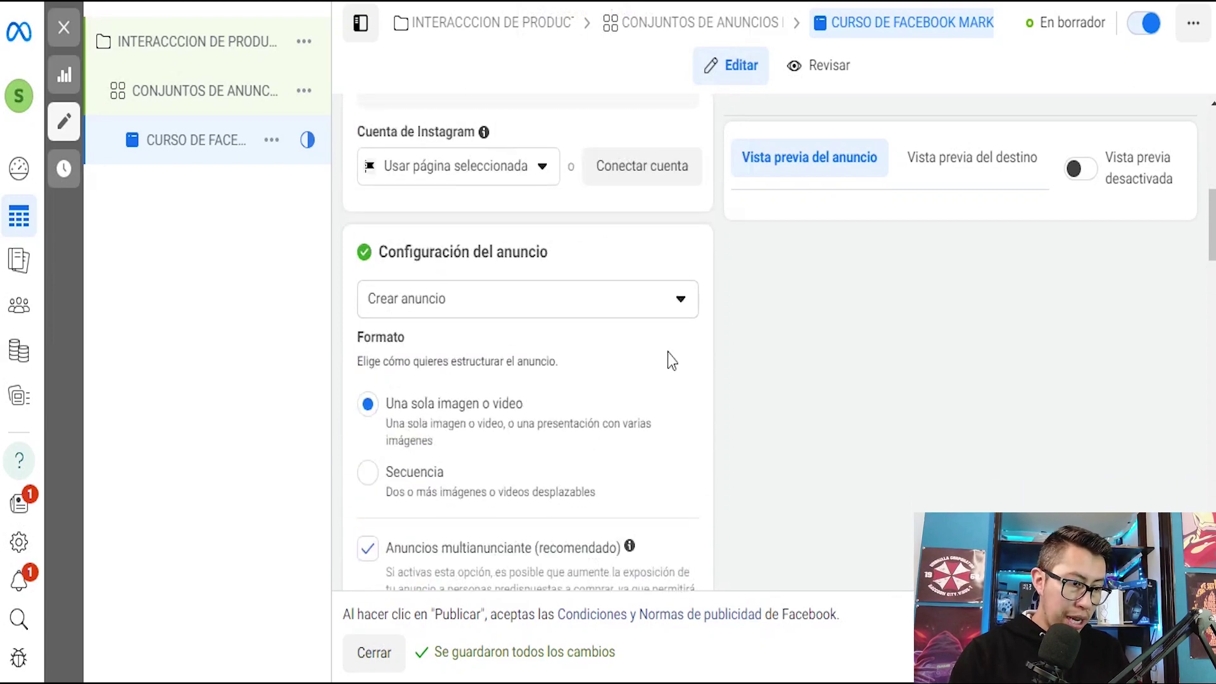
{"action": "scroll", "coordinate": [451, 382], "scroll_direction": "down", "scroll_amount": 2}
{"action": "scroll", "coordinate": [557, 329], "scroll_direction": "down", "scroll_amount": 3}
{"action": "scroll", "coordinate": [557, 330], "scroll_direction": "down", "scroll_amount": 3}
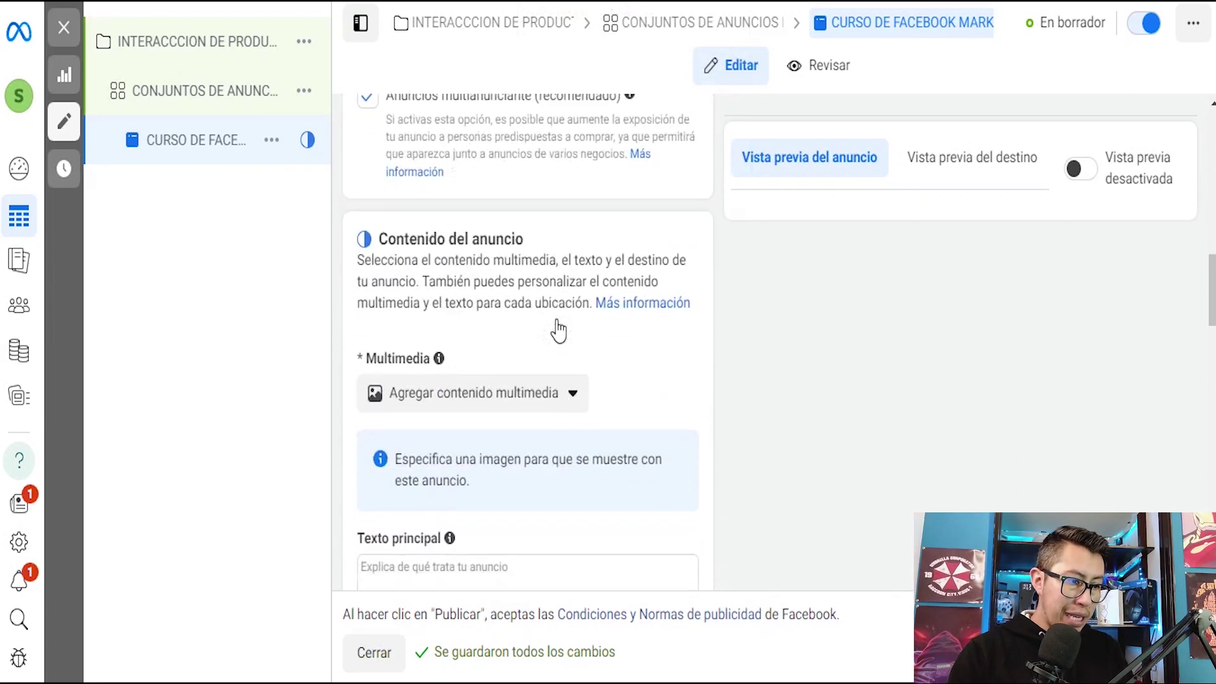
Step: Upload the image IMG CURSO from the G: USB drive as the ad's media
{"action": "left_click", "coordinate": [464, 328]}
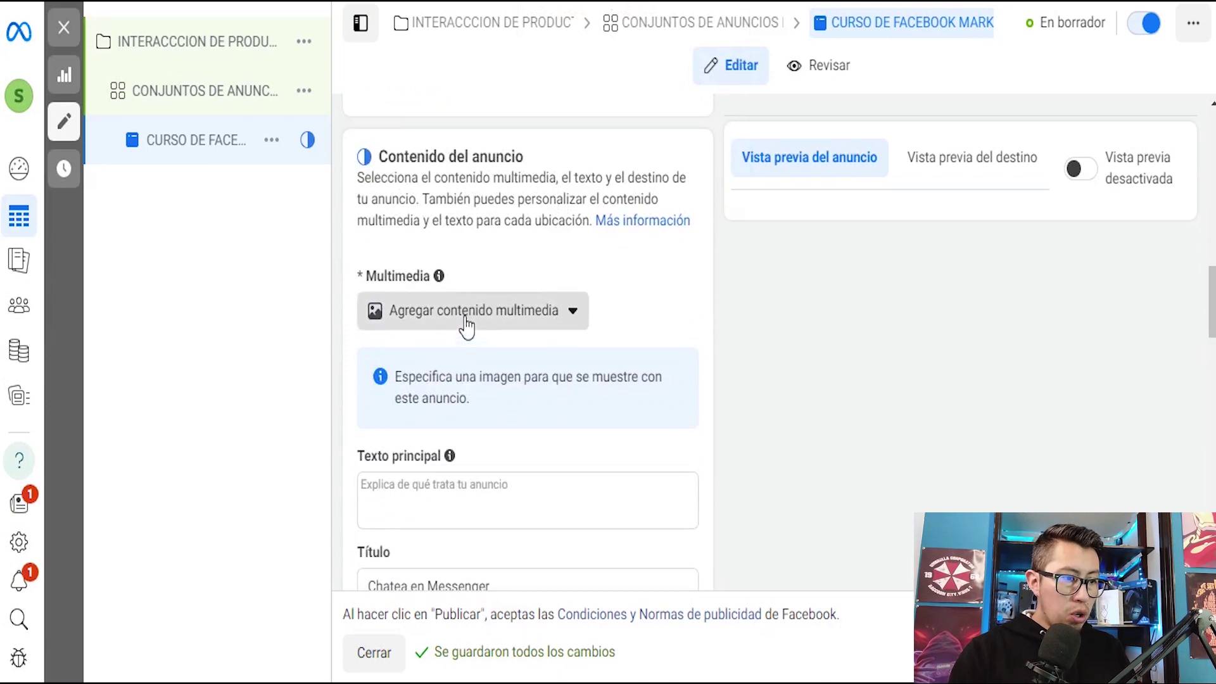
{"action": "left_click", "coordinate": [457, 360]}
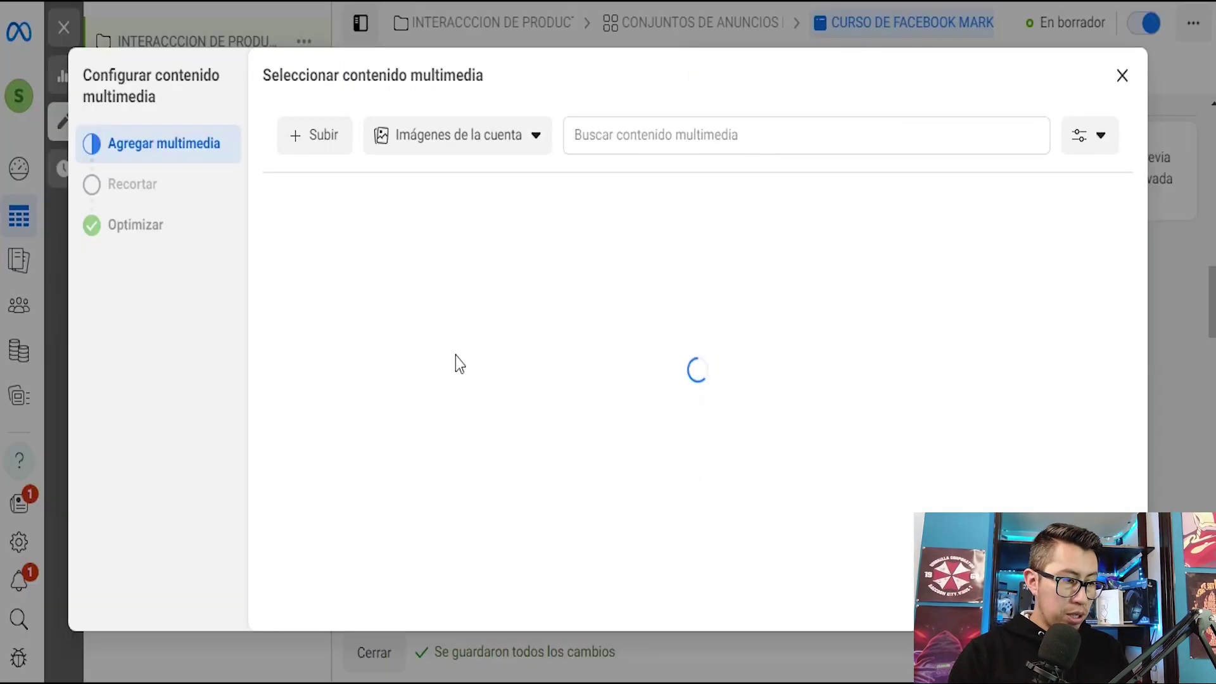
{"action": "left_click", "coordinate": [323, 152]}
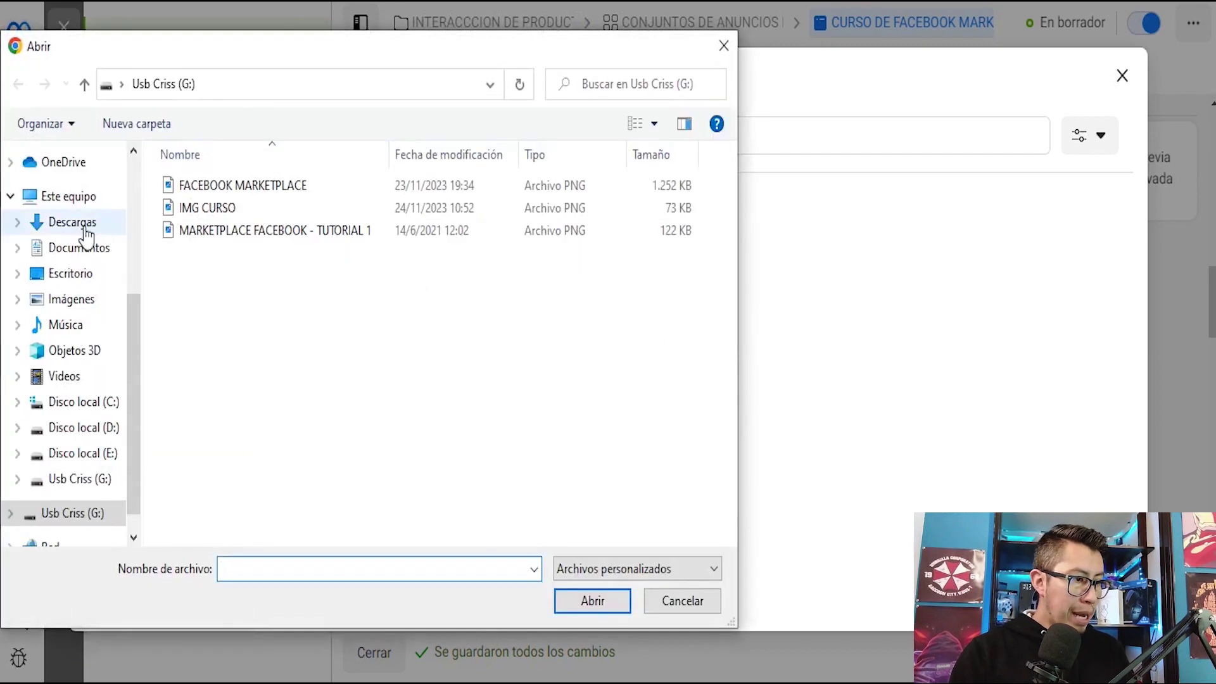
{"action": "left_click", "coordinate": [635, 124]}
{"action": "left_click", "coordinate": [635, 123]}
{"action": "left_click", "coordinate": [258, 239]}
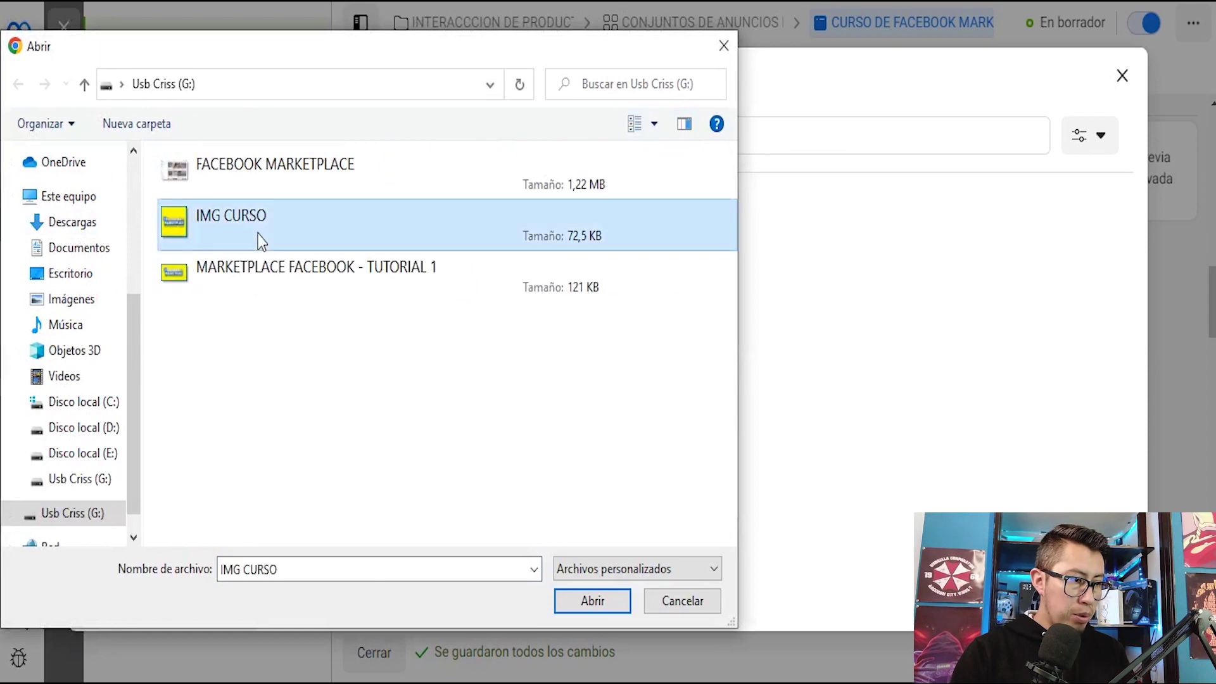
{"action": "left_click", "coordinate": [592, 601]}
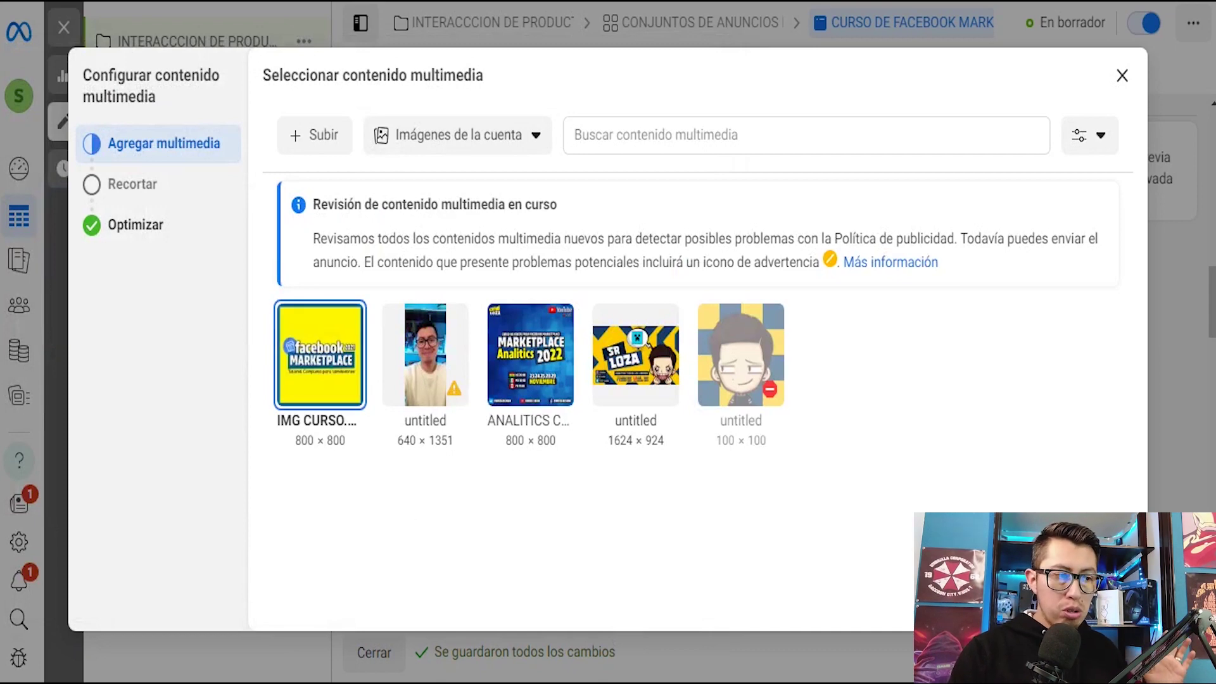
Step: Accept the uploaded image with the recommended crops for each placement and check the resulting ad content and previews
{"action": "left_click", "coordinate": [1105, 605]}
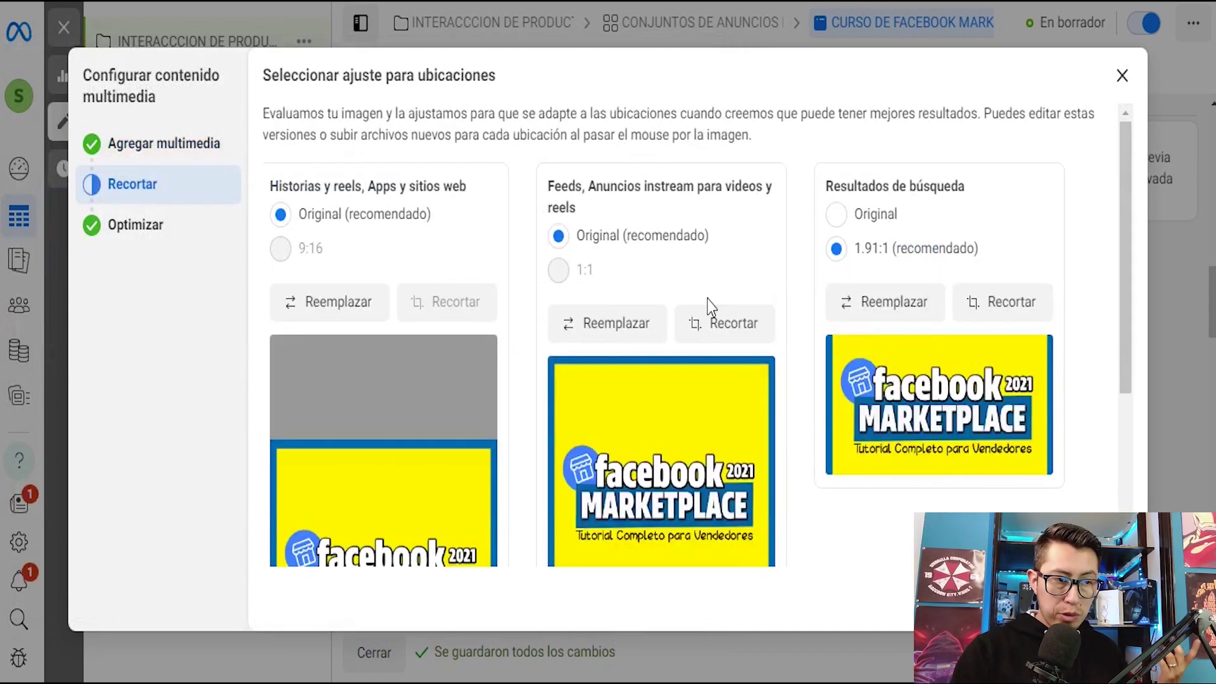
{"action": "scroll", "coordinate": [803, 280], "scroll_direction": "down", "scroll_amount": 3}
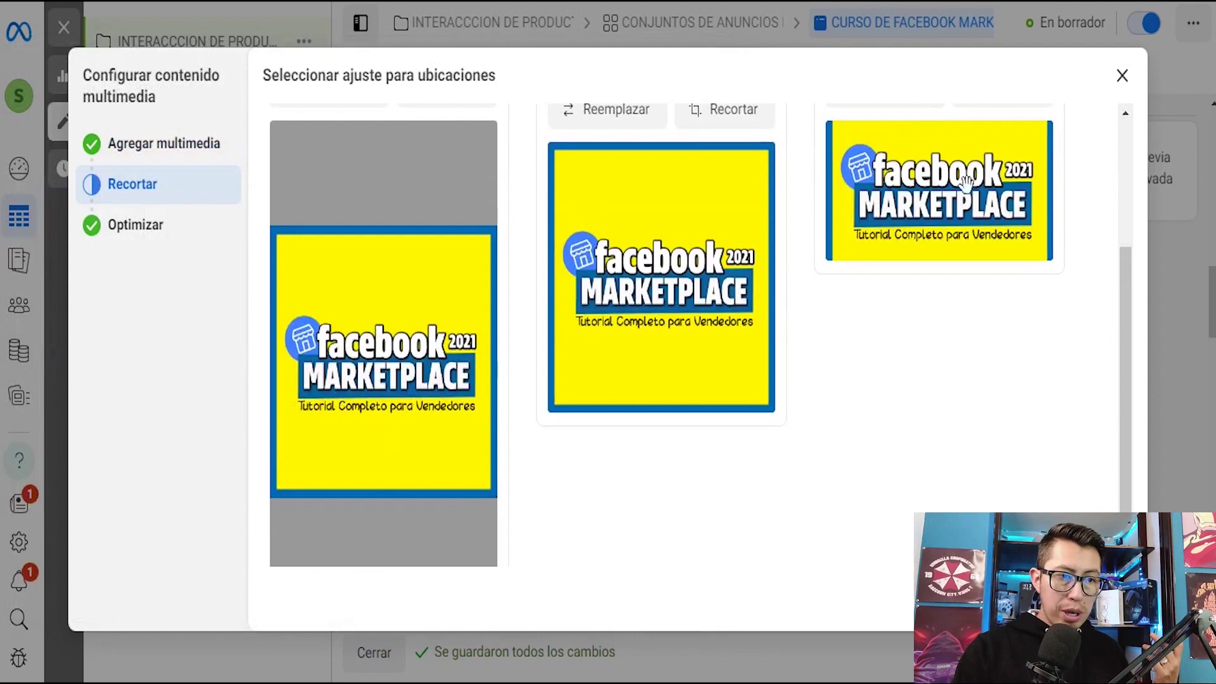
{"action": "scroll", "coordinate": [803, 281], "scroll_direction": "up", "scroll_amount": 3}
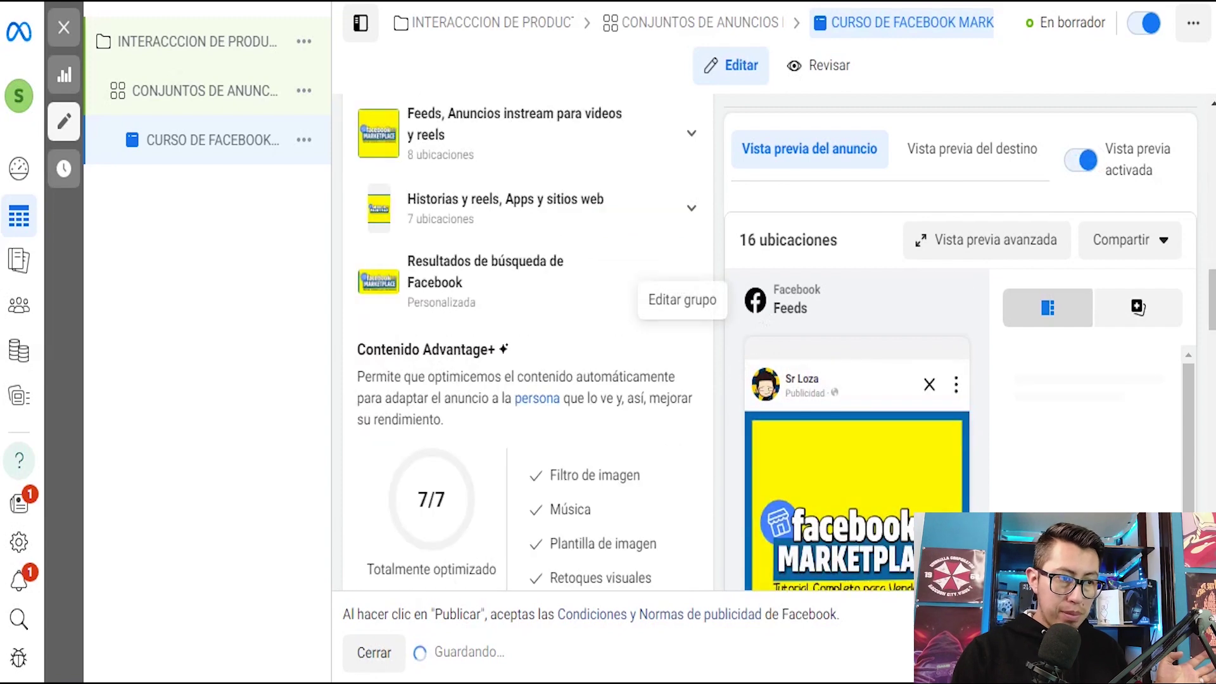
{"action": "scroll", "coordinate": [700, 401], "scroll_direction": "down", "scroll_amount": 10}
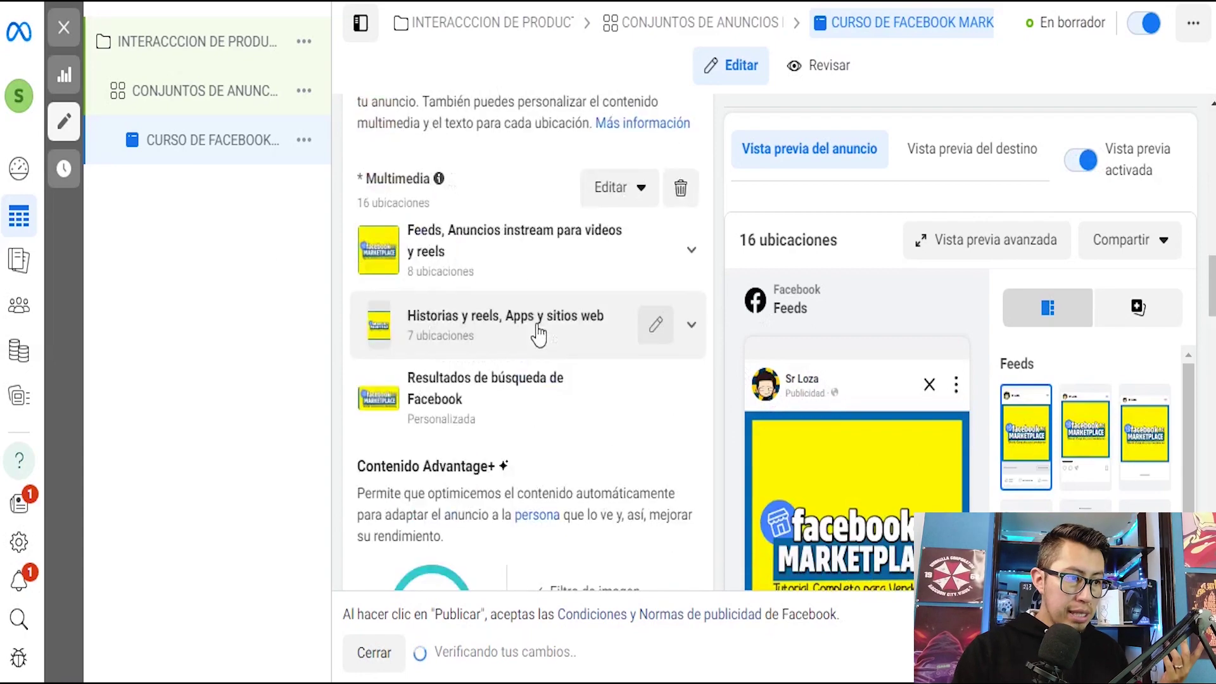
{"action": "scroll", "coordinate": [1196, 429], "scroll_direction": "down", "scroll_amount": 5}
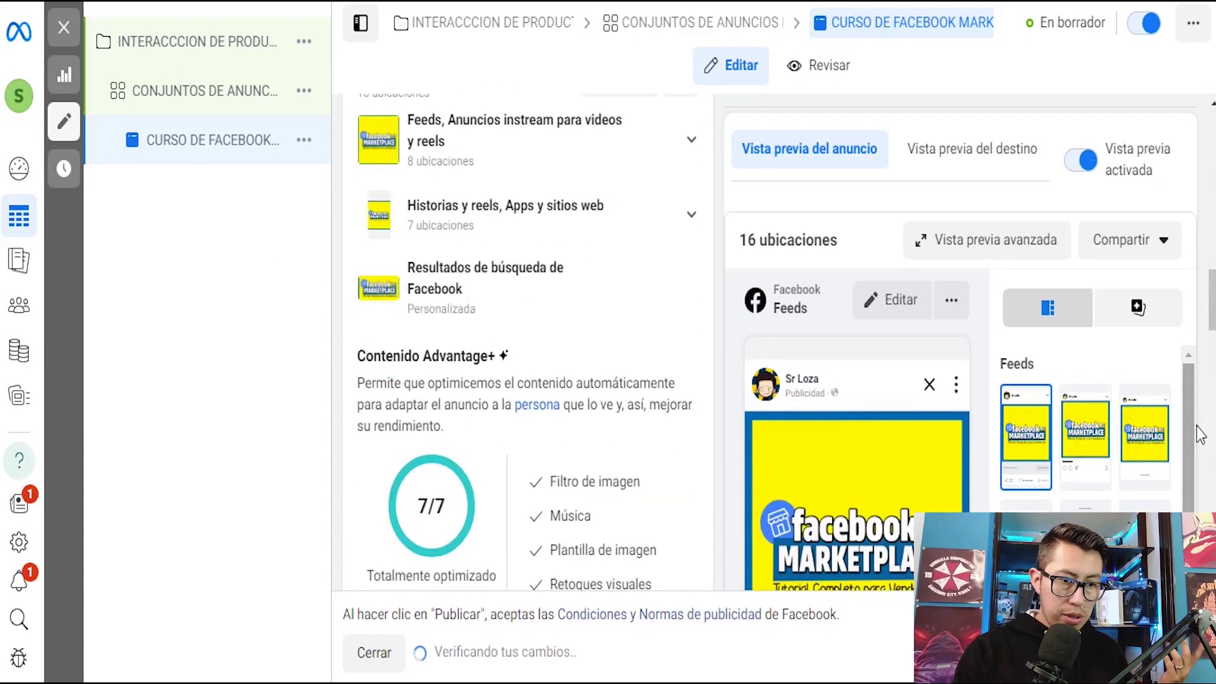
{"action": "scroll", "coordinate": [495, 329], "scroll_direction": "down", "scroll_amount": 10}
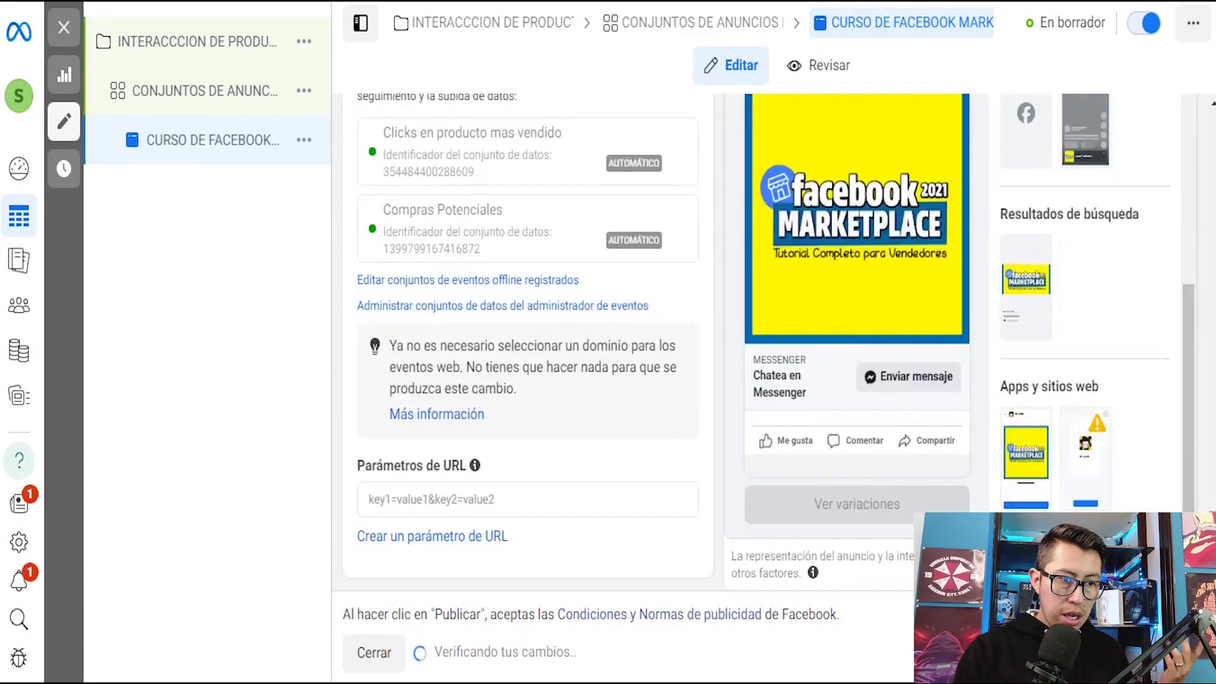
Step: Write the ad's primary text promoting the CURSO COMPLETO for selling on Facebook Marketplace and inviting people to write for prices and offers
{"action": "scroll", "coordinate": [494, 326], "scroll_direction": "up", "scroll_amount": 10}
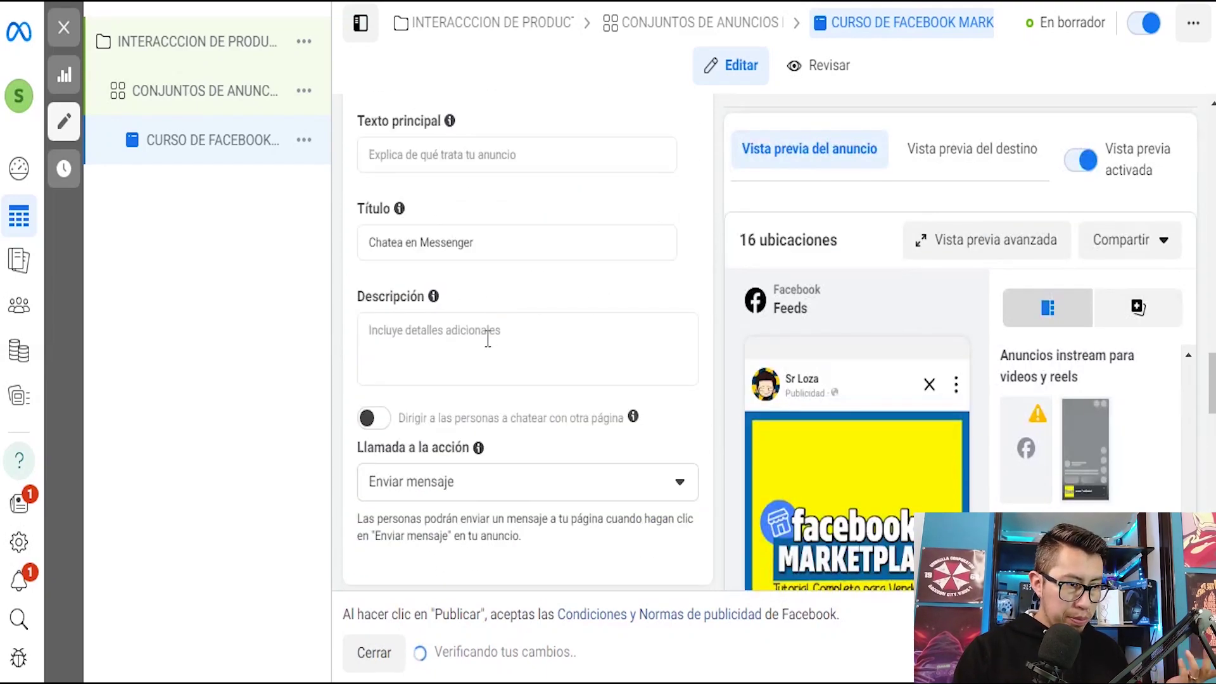
{"action": "scroll", "coordinate": [507, 351], "scroll_direction": "up", "scroll_amount": 3}
{"action": "left_click", "coordinate": [541, 340]}
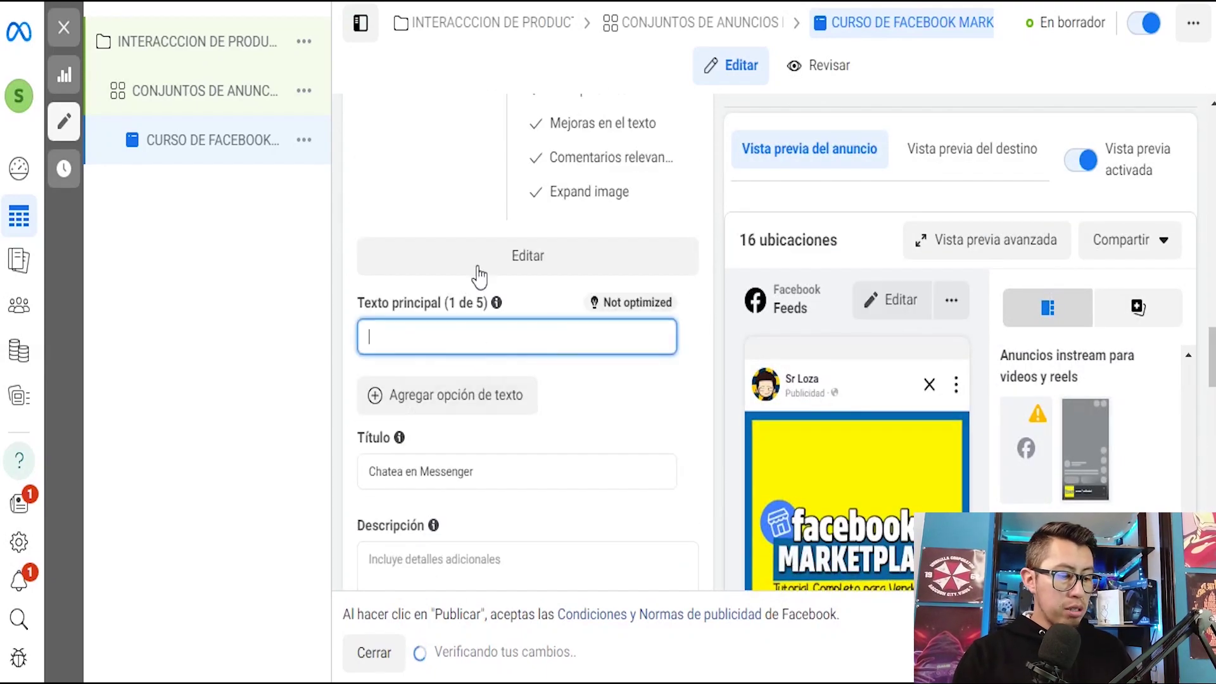
{"action": "type", "text": "Aprende a vender mucho en Facebook Marketplace con nuestro CURSO COMPLETO de venta en redes sociales. Aprende a manejar los algoritmos de Facebook a tu favor y posiciona tus productos para que todos los puedan ver! Escribenos para conocer todos nuestros precios y ofertas"}
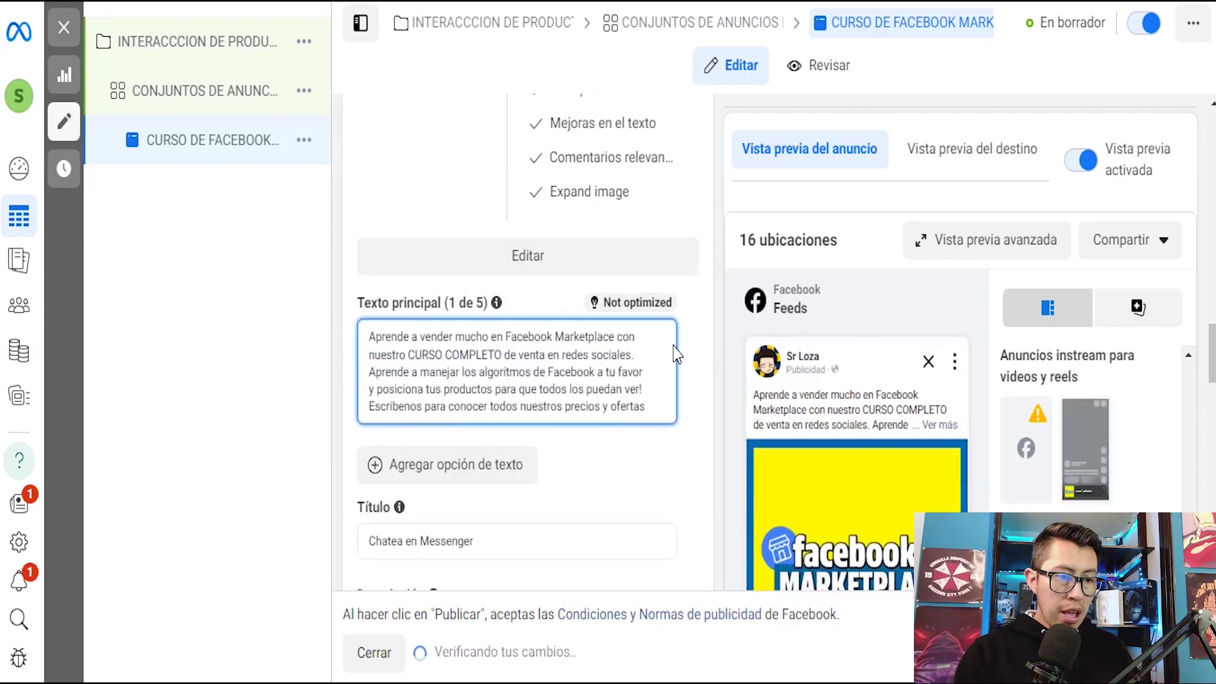
{"action": "scroll", "coordinate": [714, 348], "scroll_direction": "down", "scroll_amount": 15}
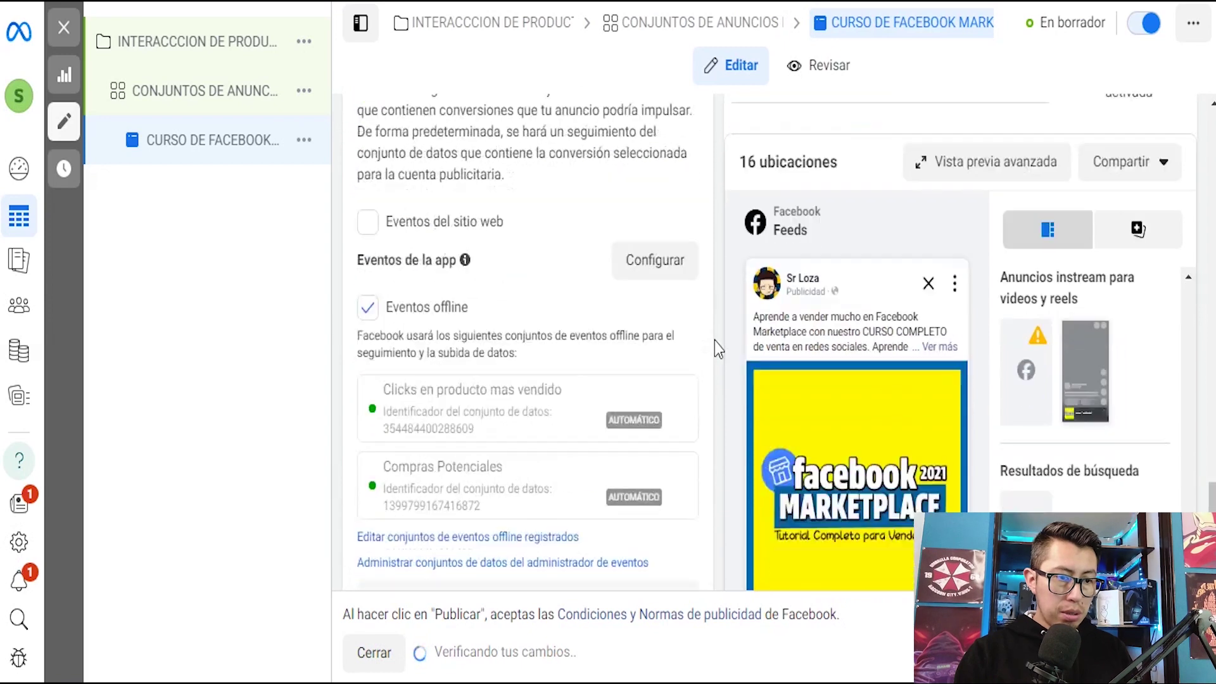
Step: Replace the ad's title with "Clikea aqui para saber mas", leaving the description empty
{"action": "scroll", "coordinate": [714, 340], "scroll_direction": "down", "scroll_amount": 4}
{"action": "scroll", "coordinate": [714, 341], "scroll_direction": "up", "scroll_amount": 2}
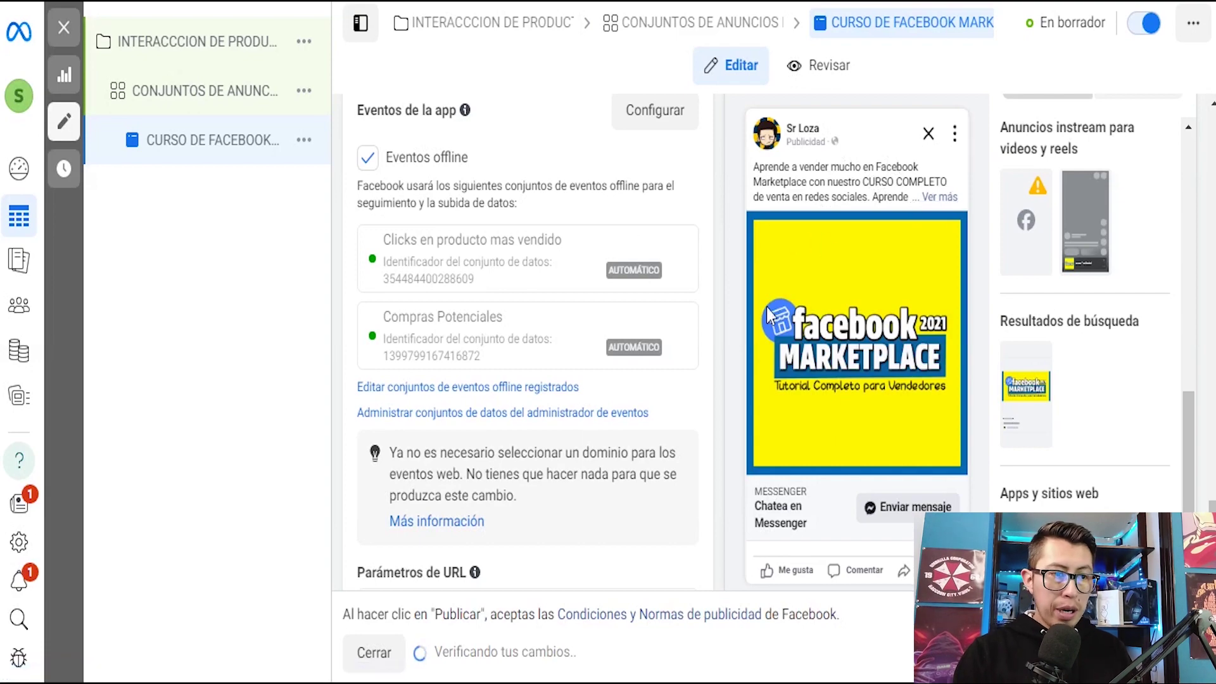
{"action": "scroll", "coordinate": [695, 237], "scroll_direction": "up", "scroll_amount": 5}
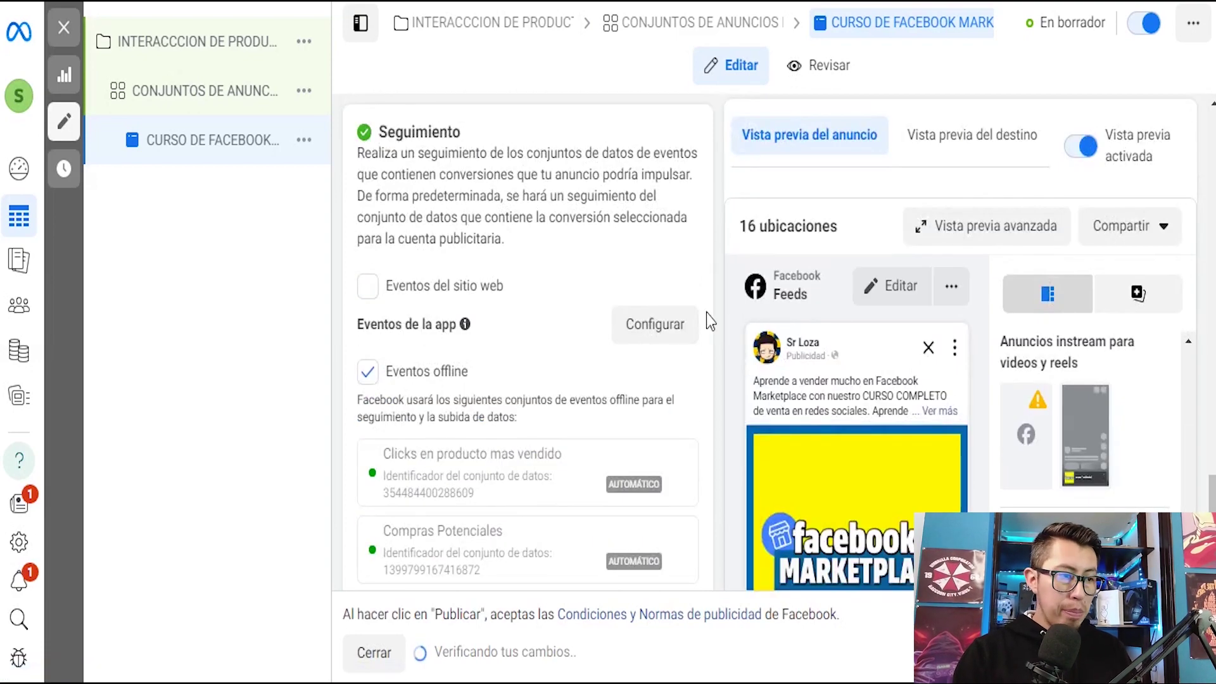
{"action": "scroll", "coordinate": [648, 329], "scroll_direction": "up", "scroll_amount": 12}
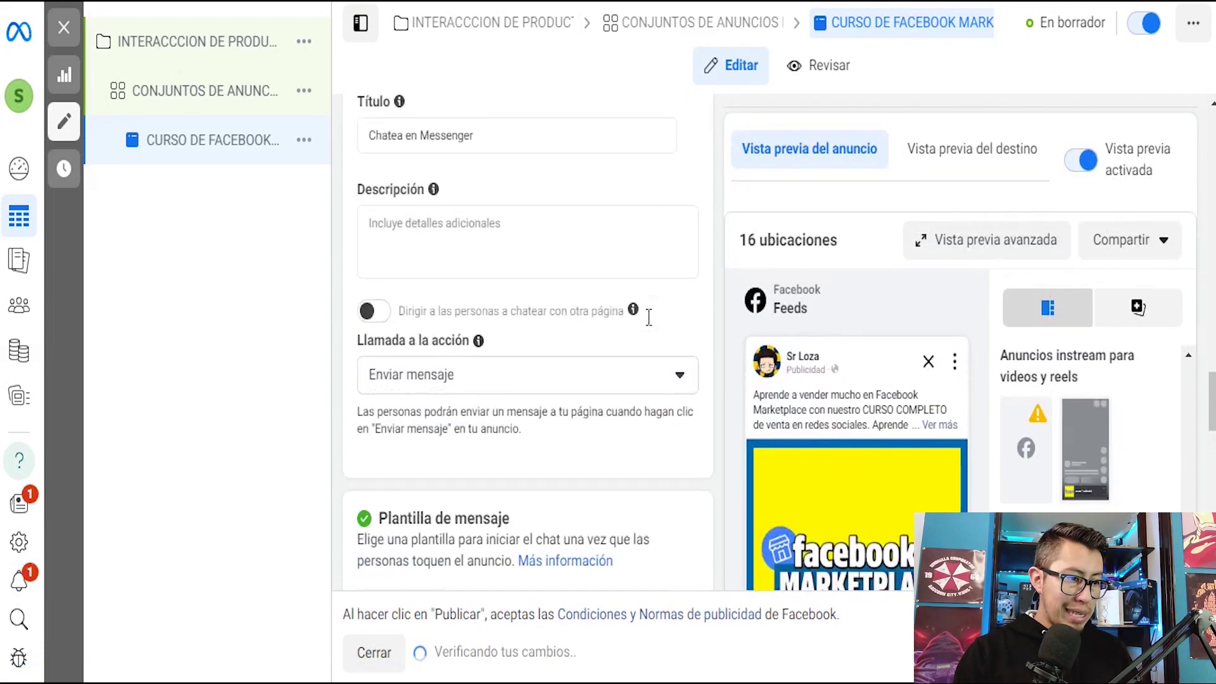
{"action": "scroll", "coordinate": [651, 326], "scroll_direction": "up", "scroll_amount": 3}
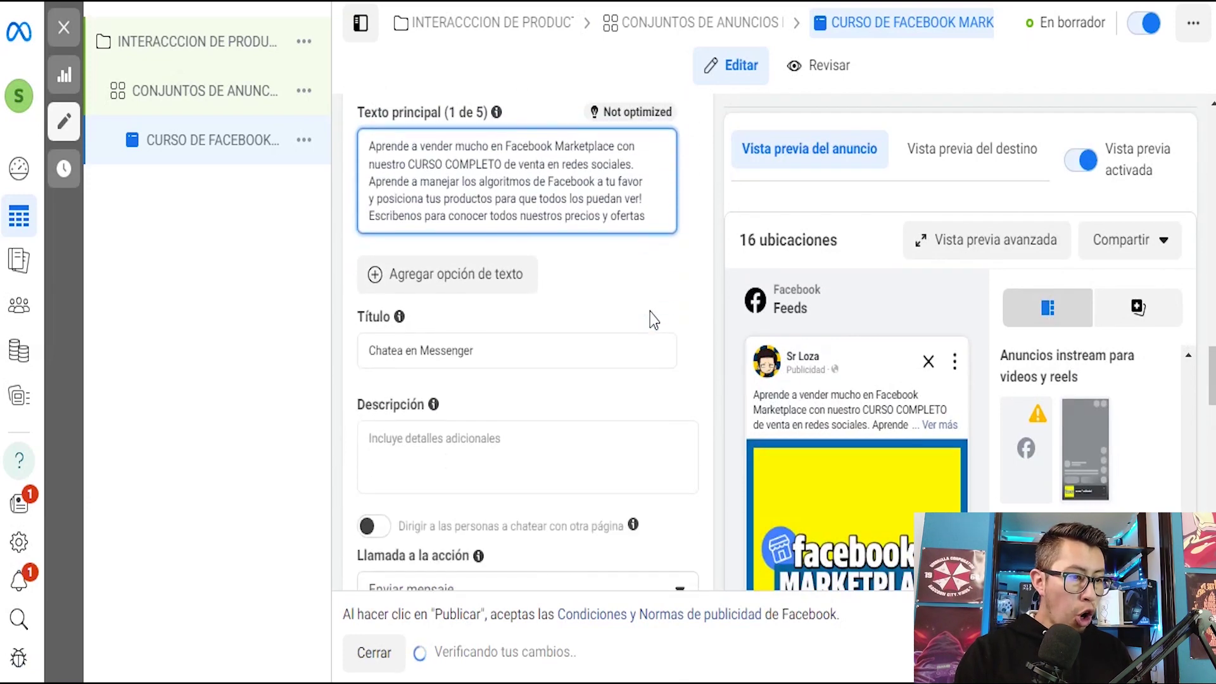
{"action": "scroll", "coordinate": [633, 304], "scroll_direction": "down", "scroll_amount": 2}
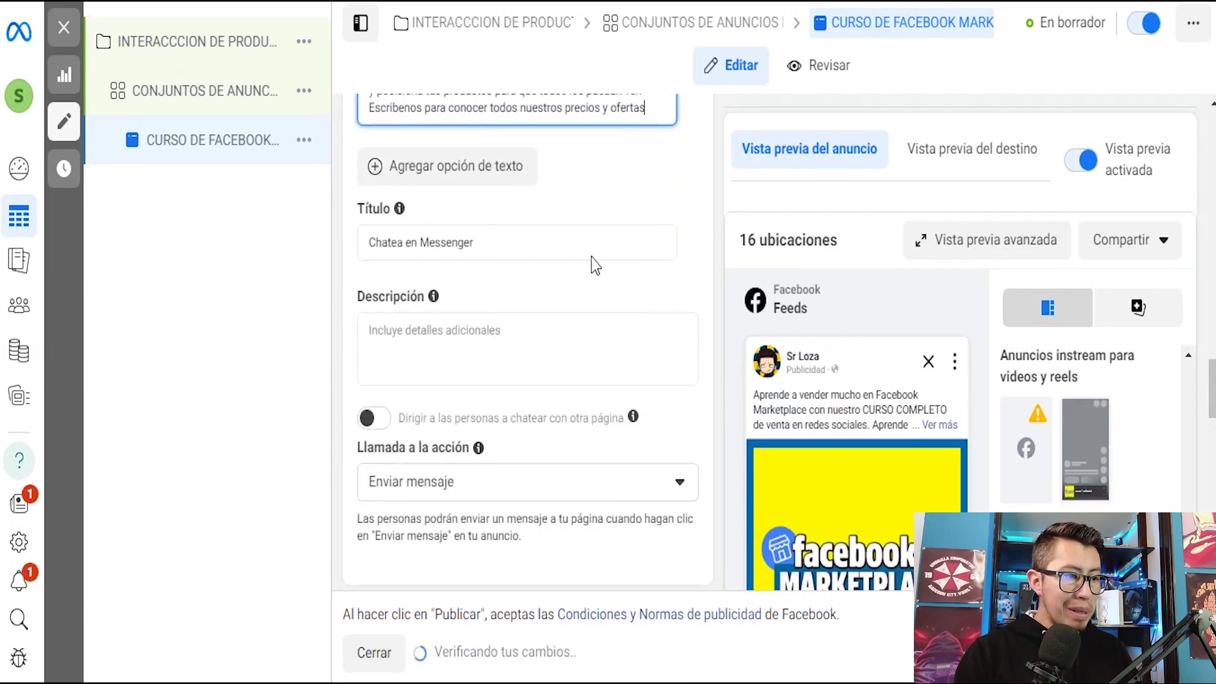
{"action": "left_click", "coordinate": [448, 336]}
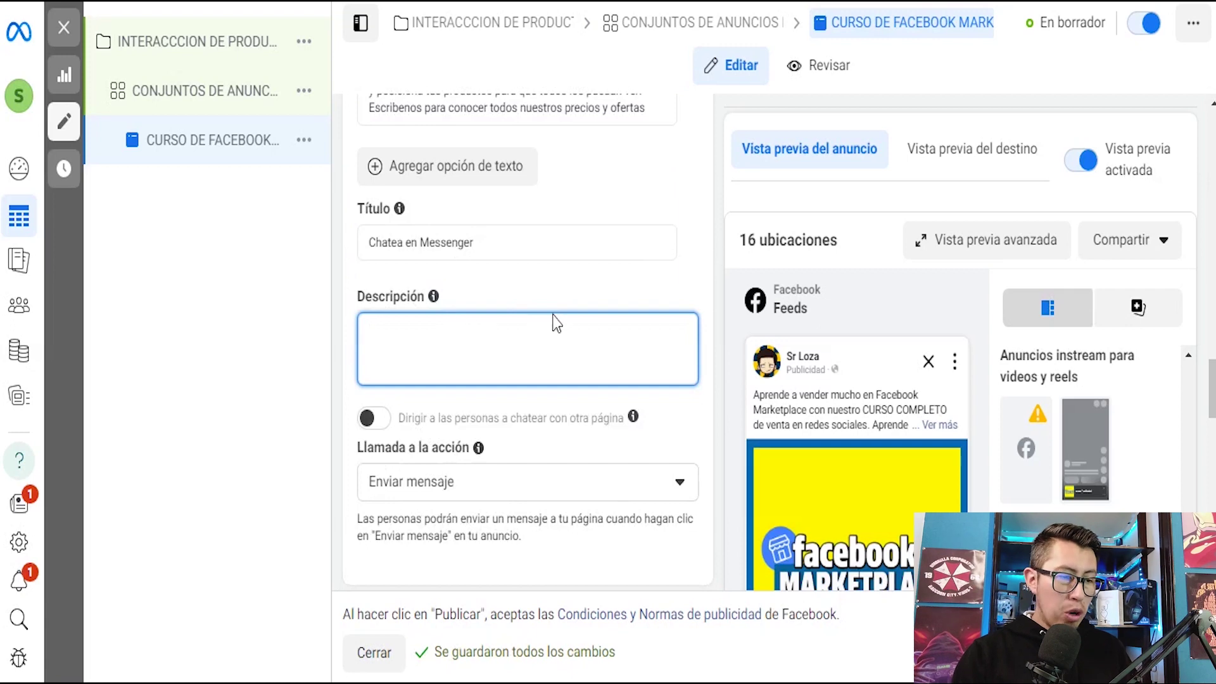
{"action": "left_click", "coordinate": [693, 282]}
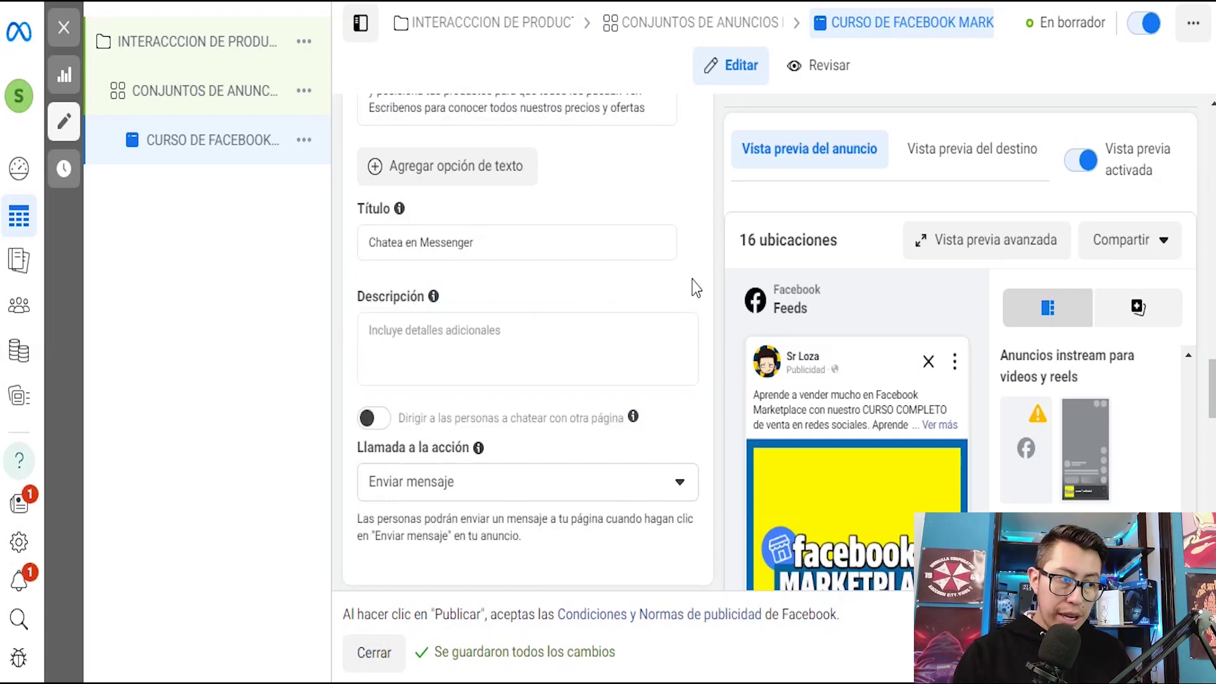
{"action": "left_click", "coordinate": [524, 246]}
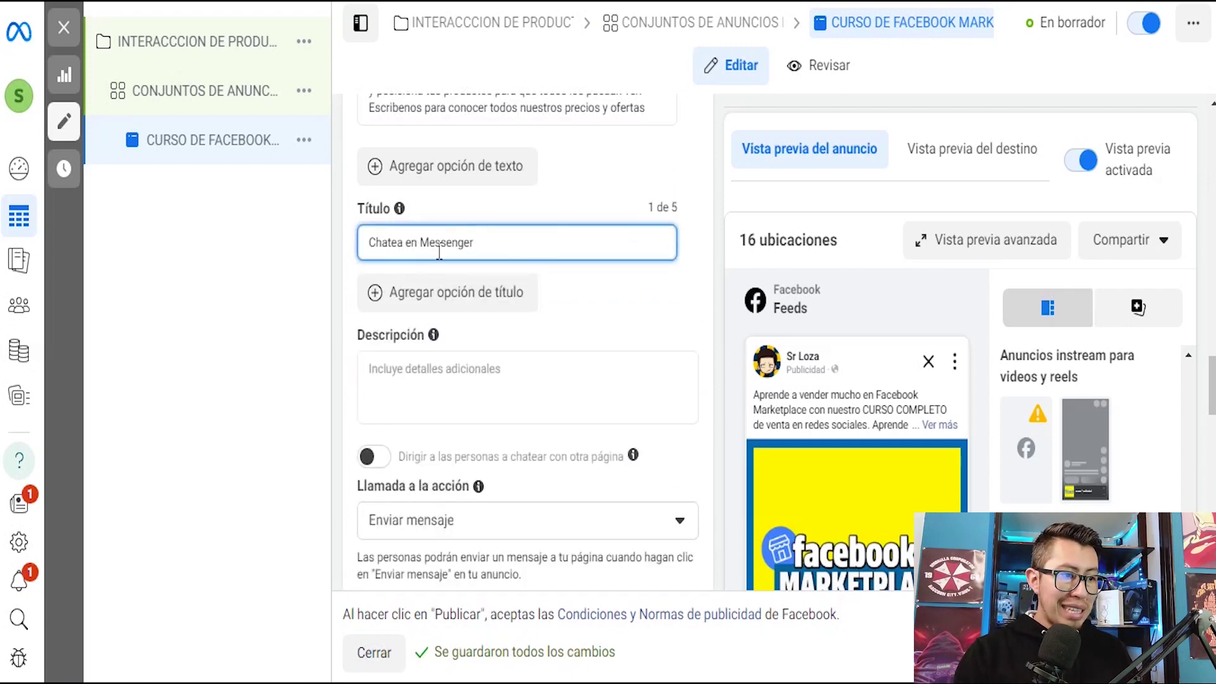
{"action": "key", "text": "ctrl+a"}
{"action": "type", "text": "Clikea aqui para saber mas"}
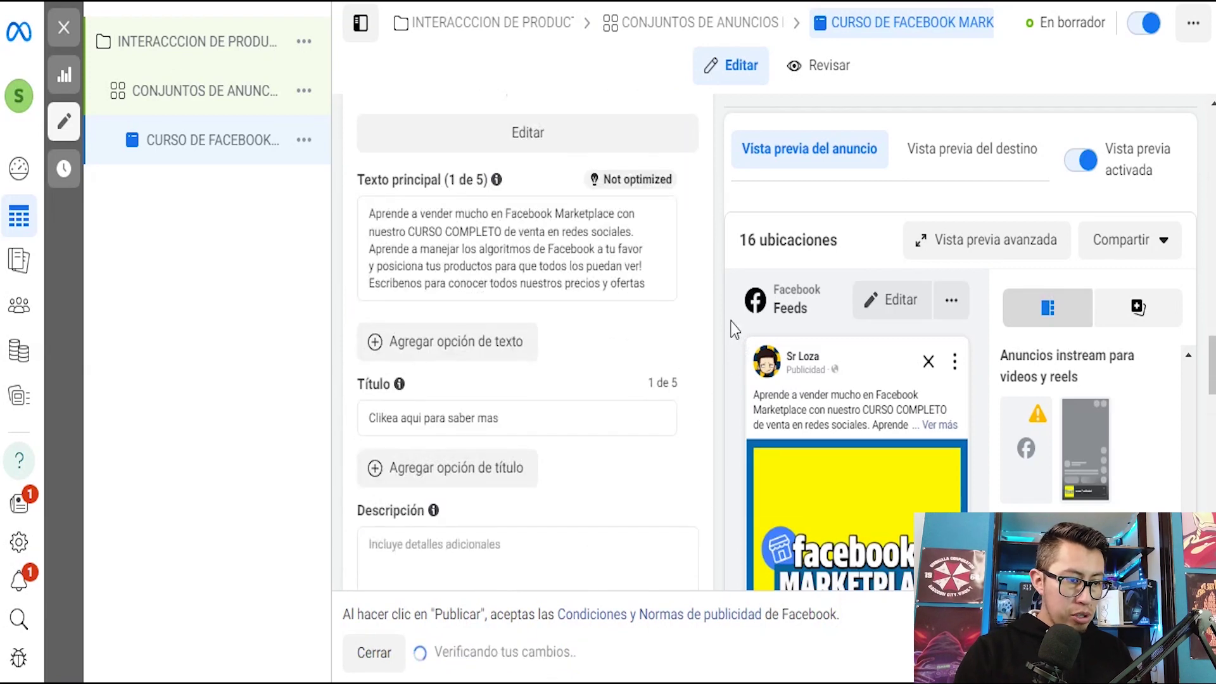
Step: Review the ad's Iniciar conversaciones message template, including its greeting, phone number option and suggested customer questions with automatic replies
{"action": "scroll", "coordinate": [734, 329], "scroll_direction": "down", "scroll_amount": 5}
{"action": "scroll", "coordinate": [733, 329], "scroll_direction": "down", "scroll_amount": 3}
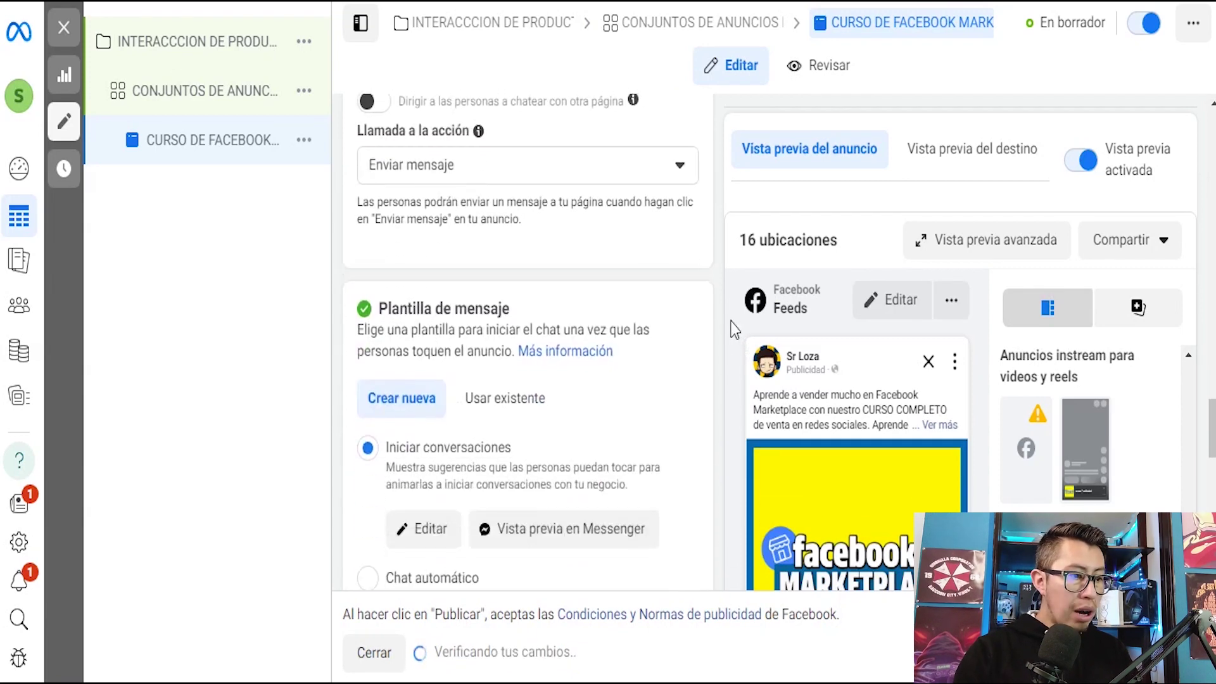
{"action": "scroll", "coordinate": [734, 328], "scroll_direction": "down", "scroll_amount": 4}
{"action": "scroll", "coordinate": [734, 329], "scroll_direction": "up", "scroll_amount": 3}
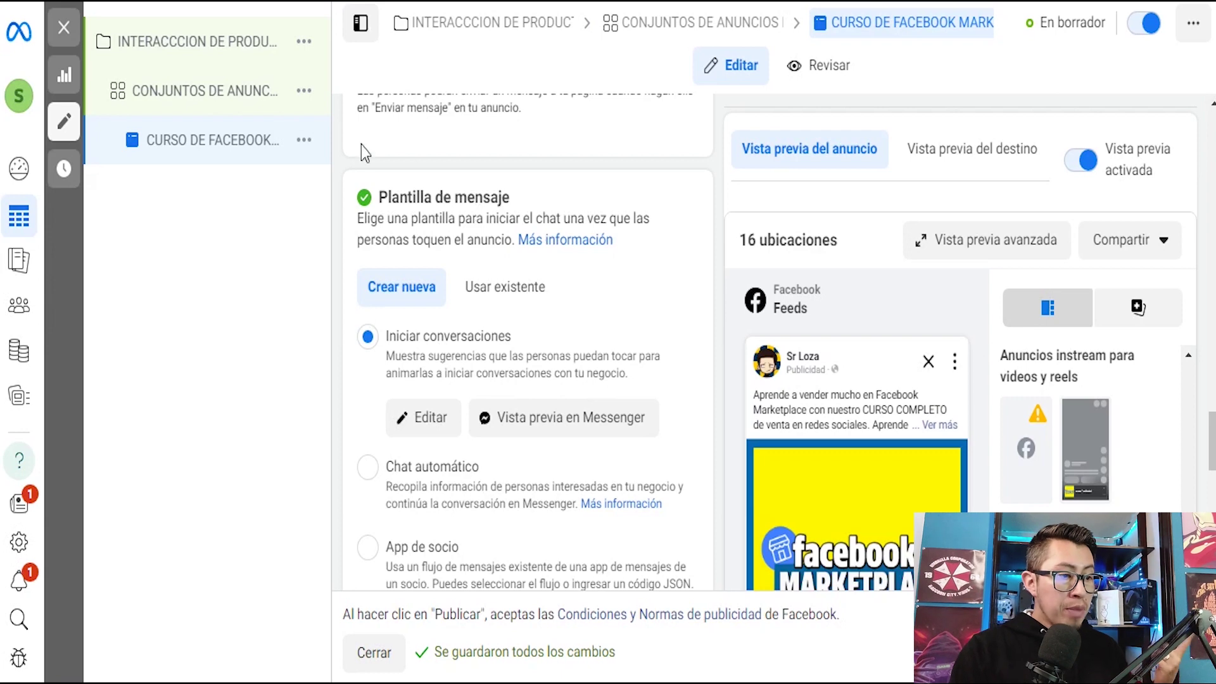
{"action": "scroll", "coordinate": [610, 276], "scroll_direction": "down", "scroll_amount": 2}
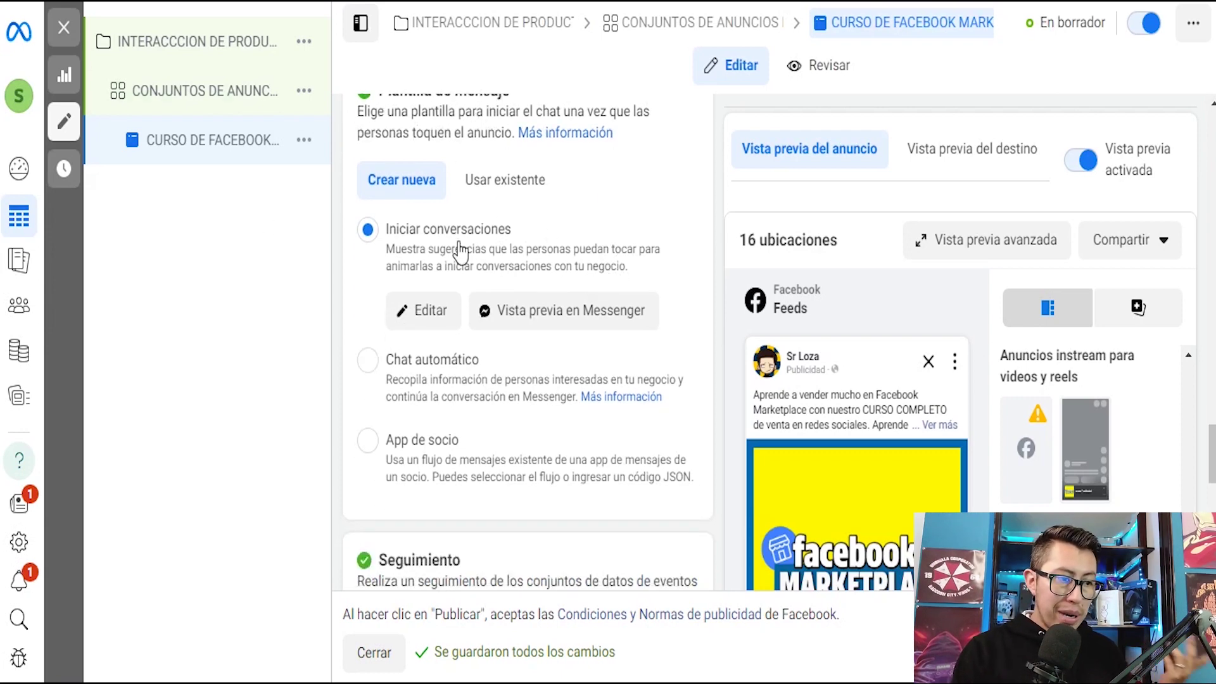
{"action": "left_click", "coordinate": [418, 309]}
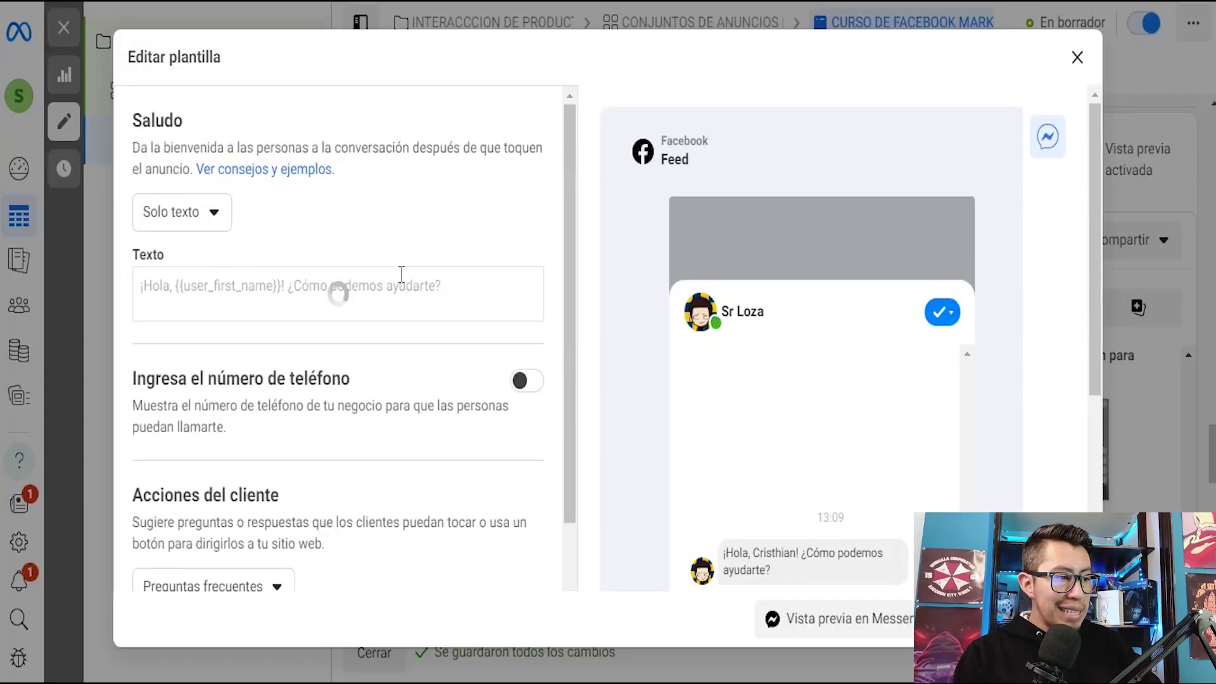
{"action": "scroll", "coordinate": [506, 198], "scroll_direction": "down", "scroll_amount": 10}
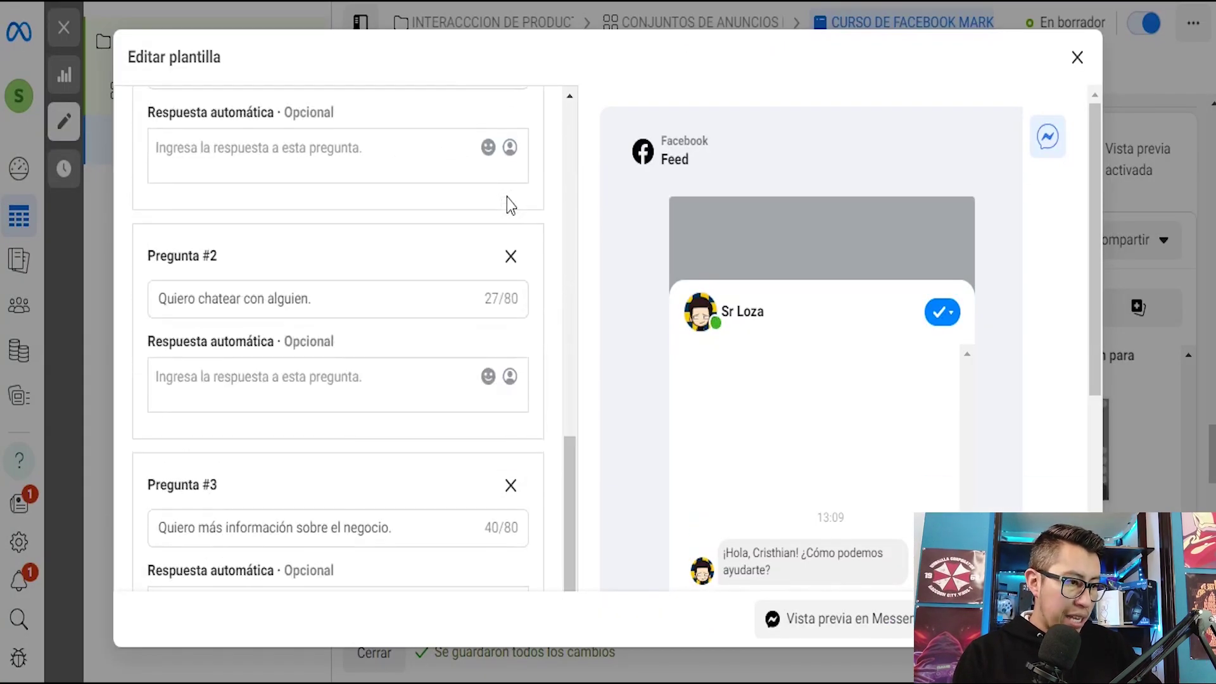
{"action": "scroll", "coordinate": [399, 399], "scroll_direction": "up", "scroll_amount": 10}
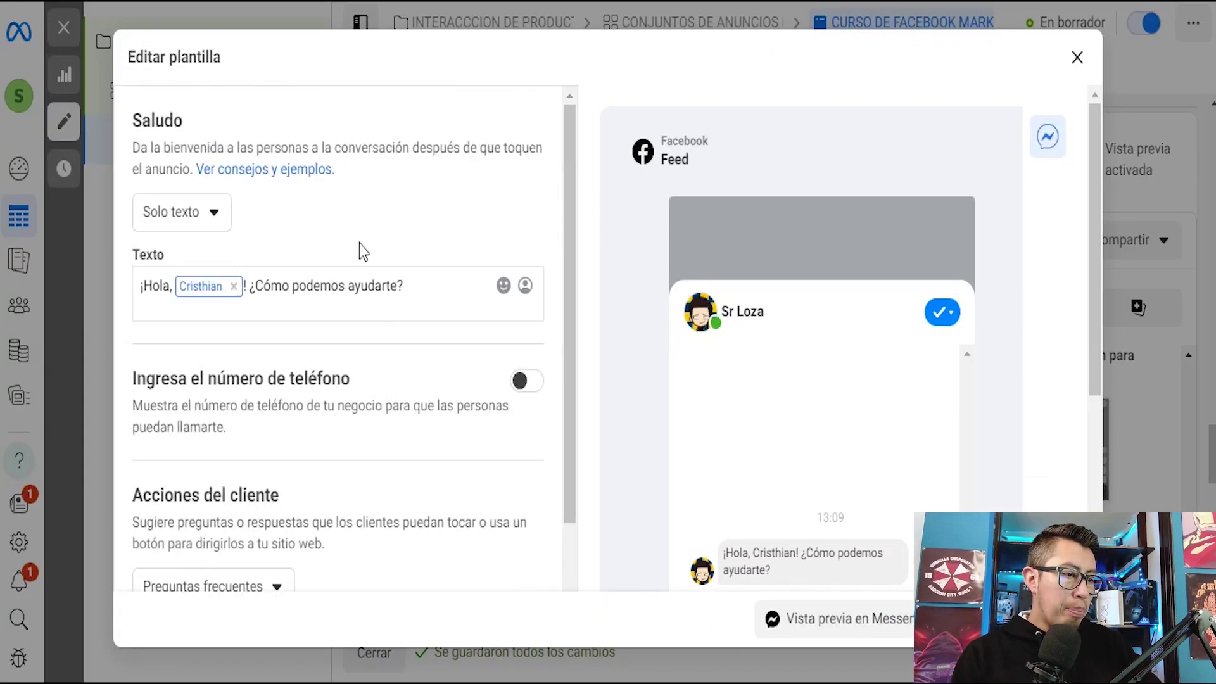
{"action": "scroll", "coordinate": [359, 243], "scroll_direction": "down", "scroll_amount": 5}
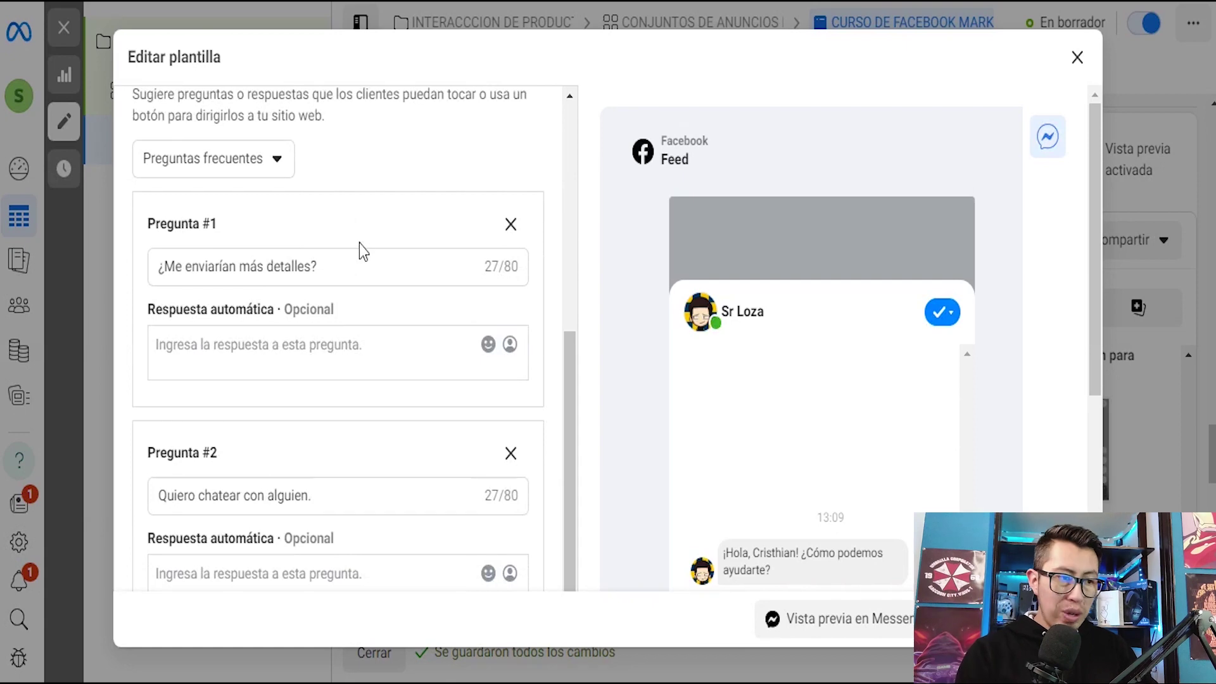
{"action": "scroll", "coordinate": [535, 416], "scroll_direction": "up", "scroll_amount": 5}
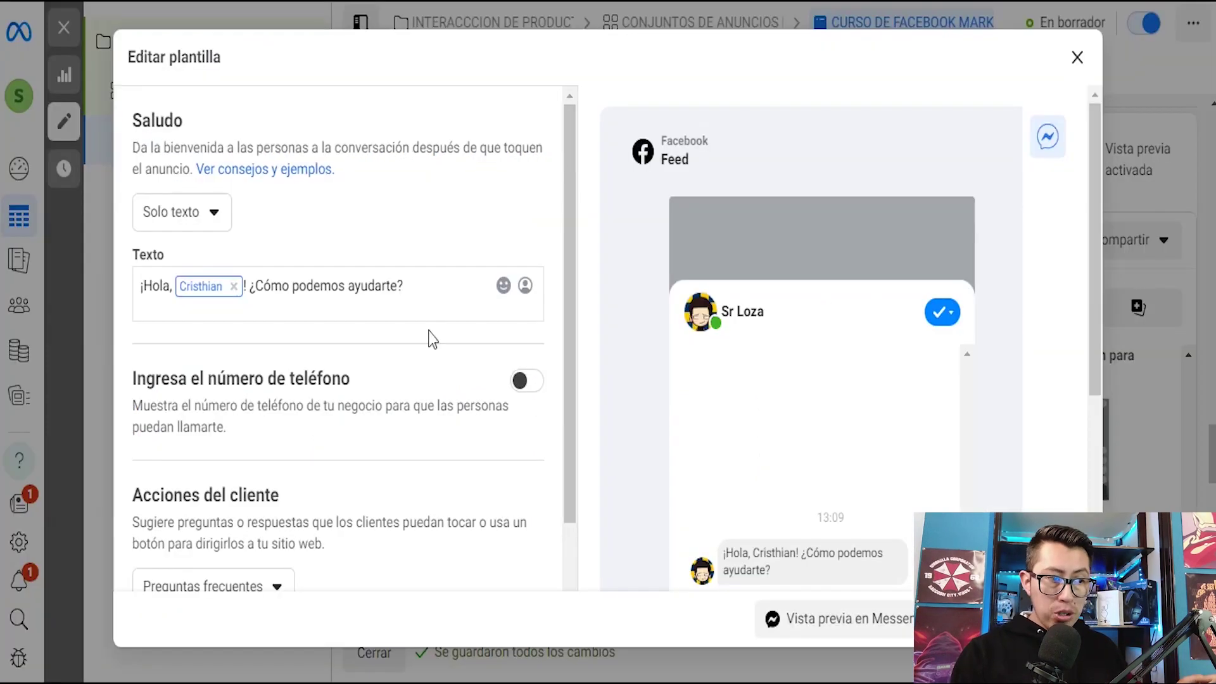
{"action": "scroll", "coordinate": [653, 365], "scroll_direction": "down", "scroll_amount": 5}
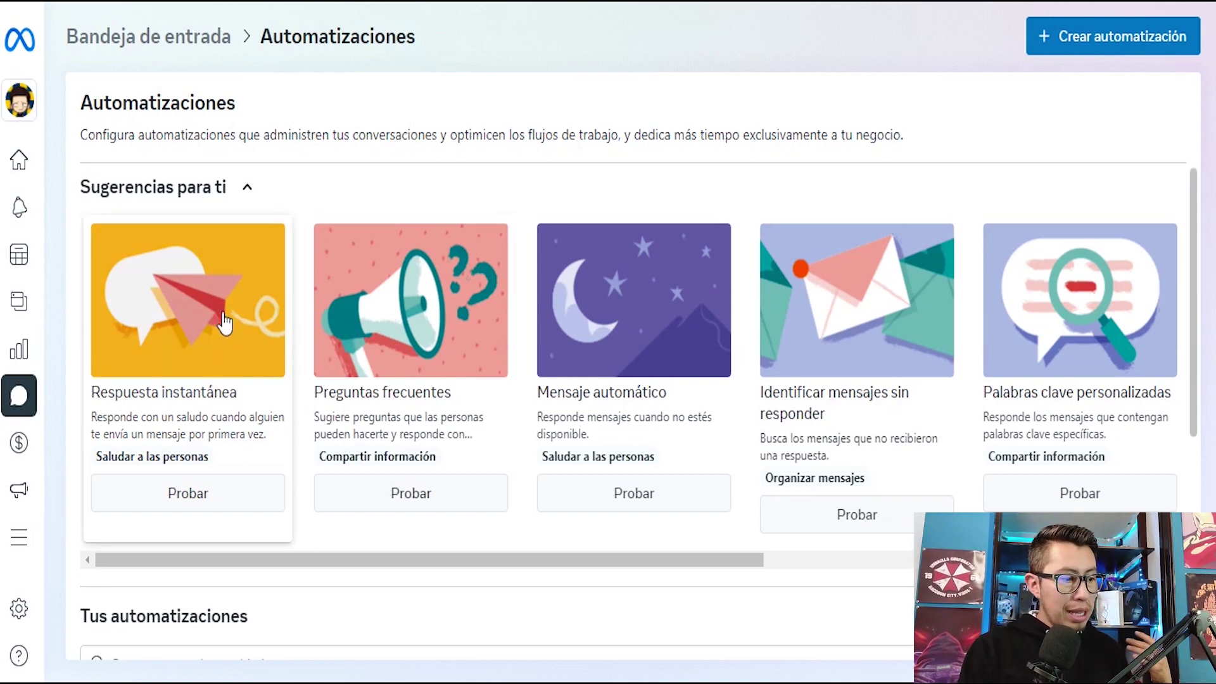
Step: In Meta Business Suite's automations, set up Respuesta instantánea for Messenger with a greeting that offers the Marketplace sales course and the store's products link
{"action": "left_click", "coordinate": [227, 500]}
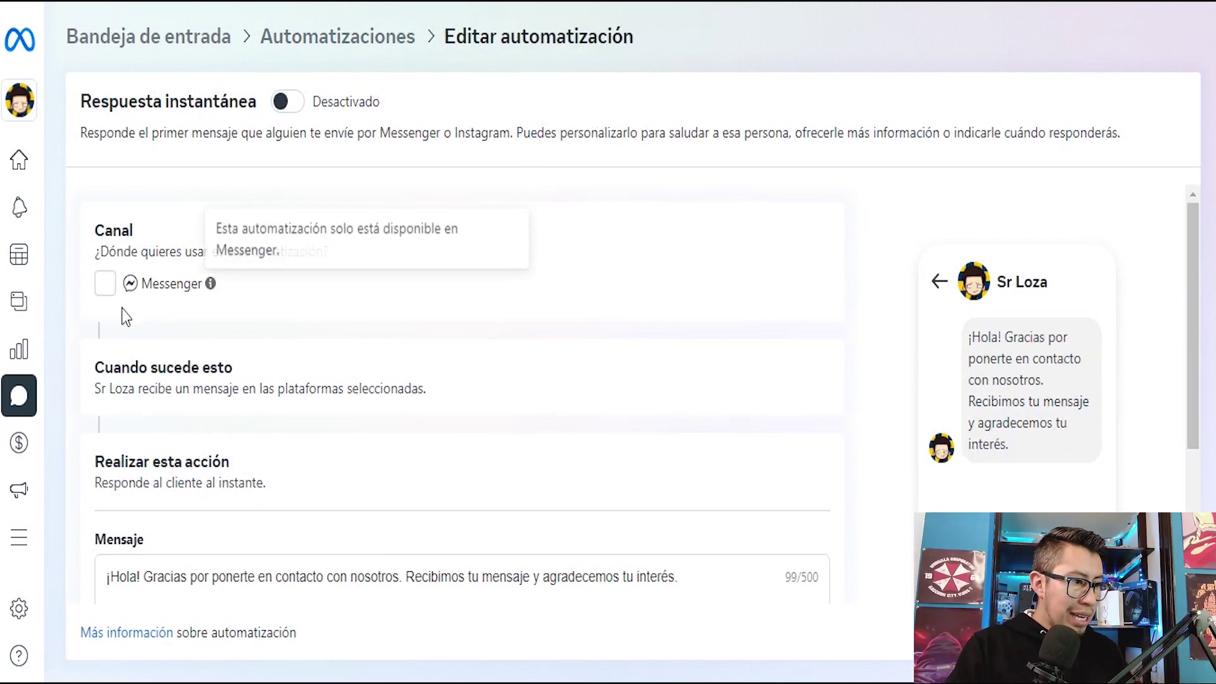
{"action": "left_click", "coordinate": [105, 283]}
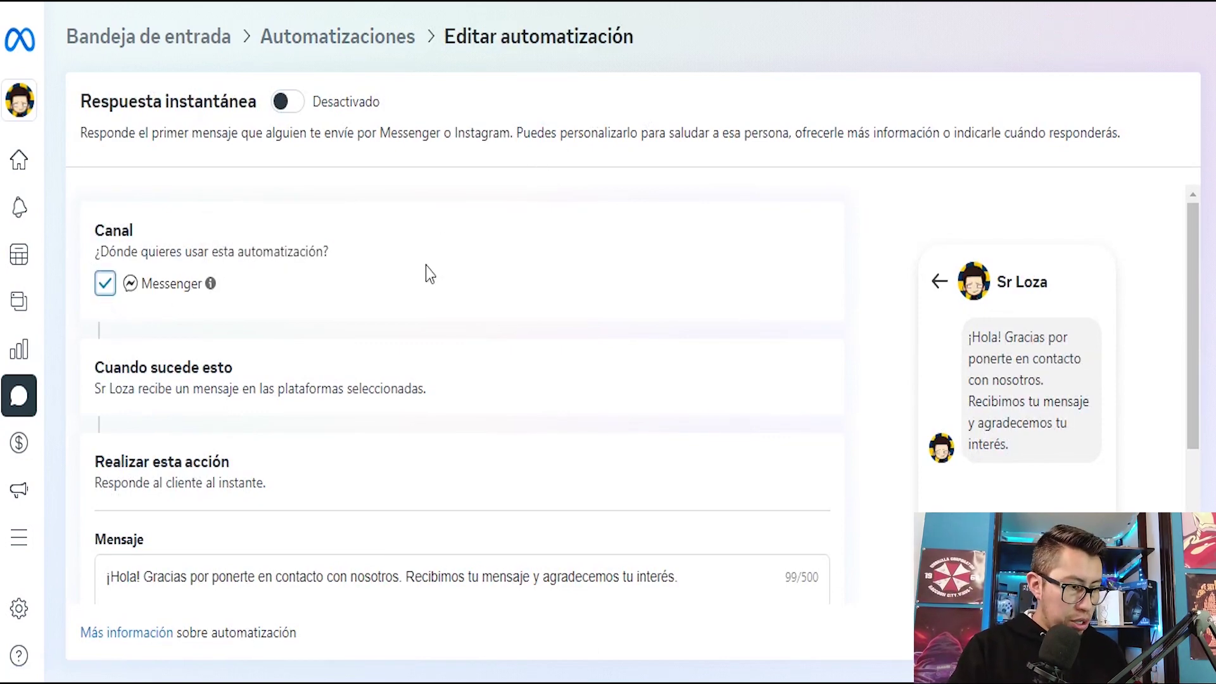
{"action": "scroll", "coordinate": [282, 416], "scroll_direction": "down", "scroll_amount": 2}
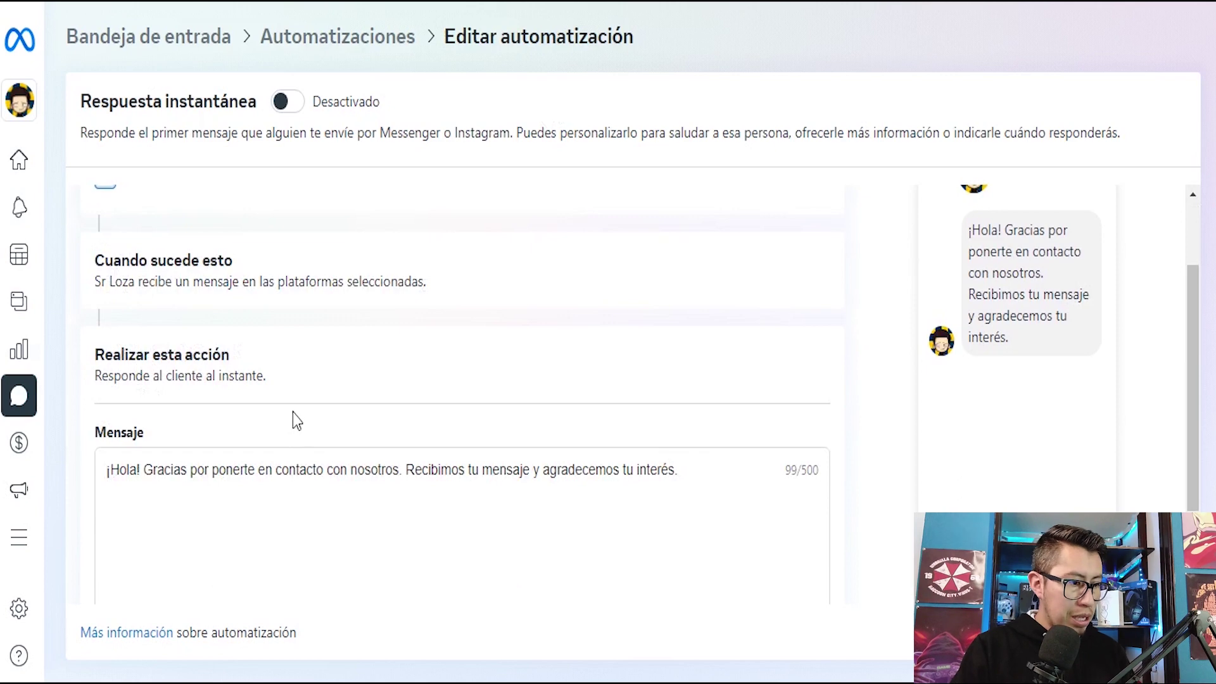
{"action": "scroll", "coordinate": [303, 399], "scroll_direction": "down", "scroll_amount": 2}
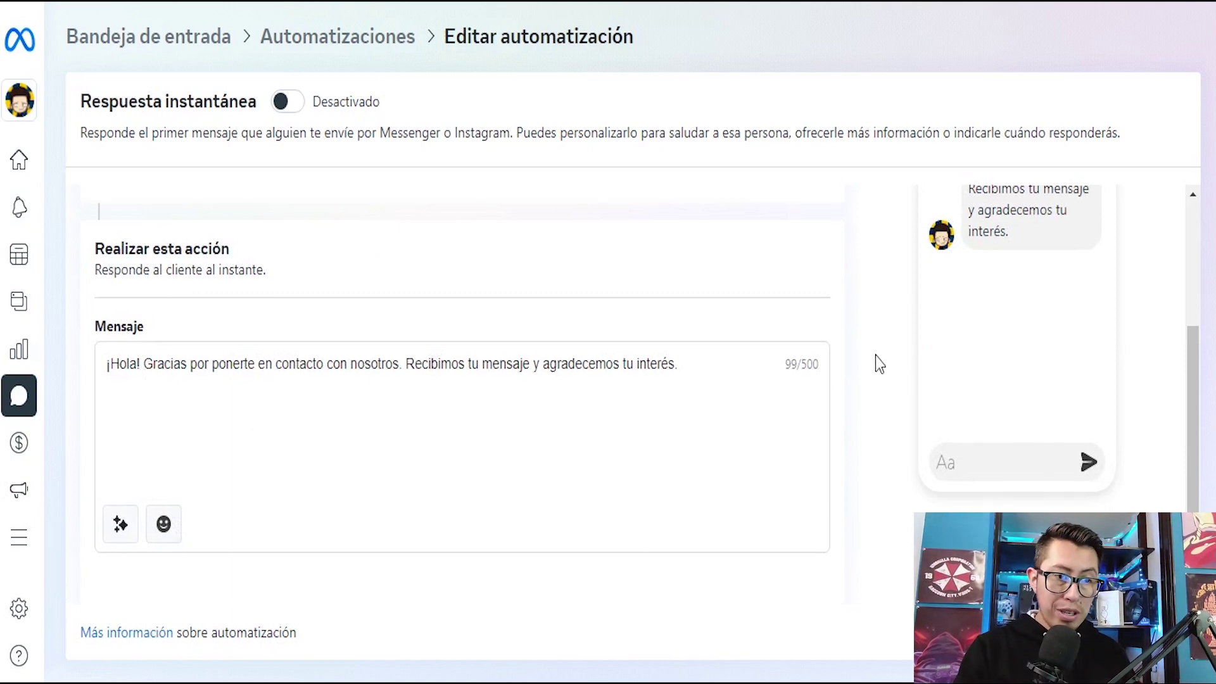
{"action": "scroll", "coordinate": [875, 358], "scroll_direction": "up", "scroll_amount": 4}
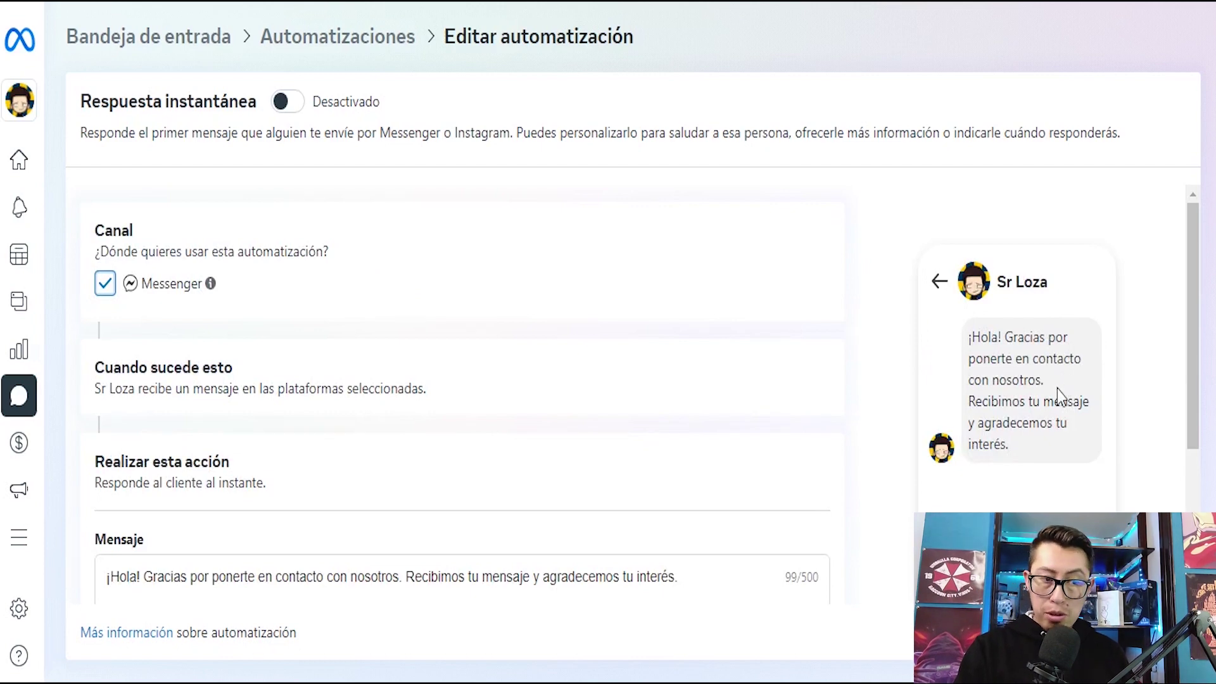
{"action": "scroll", "coordinate": [700, 425], "scroll_direction": "down", "scroll_amount": 2}
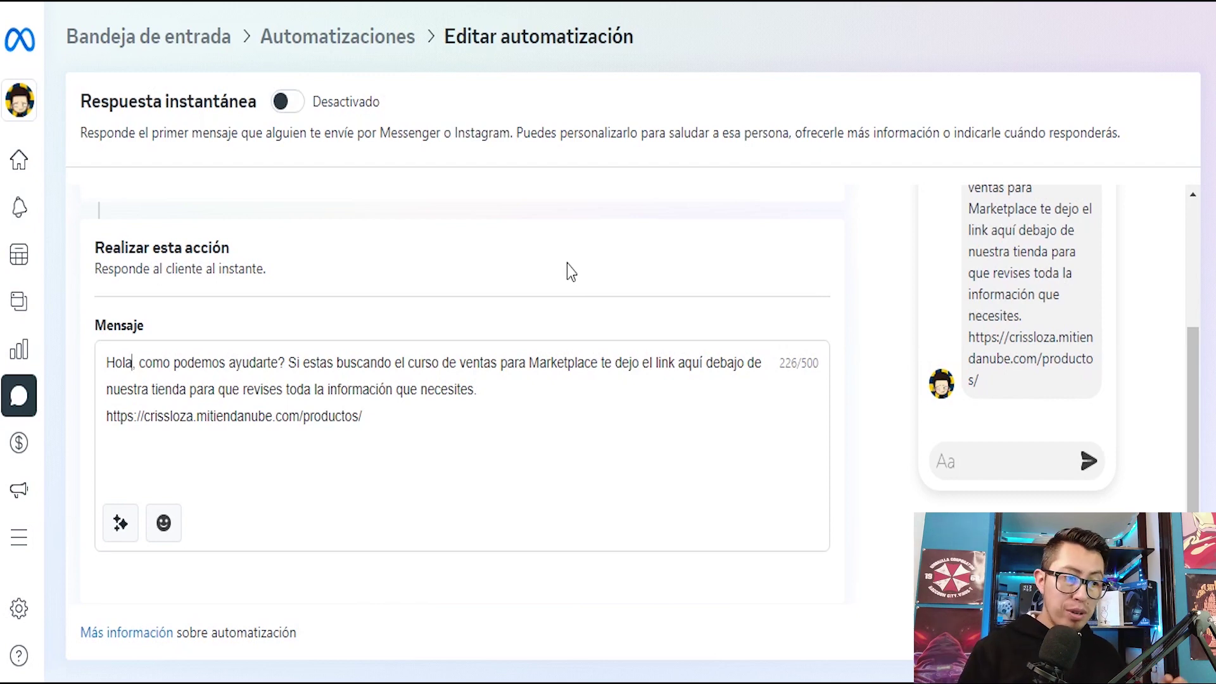
Step: Replace the instant reply's link with the store's Curso de Ventas para Facebook Marketplace product page URL, and add a blank line above it
{"action": "left_click_drag", "start_coordinate": [366, 420], "coordinate": [105, 419]}
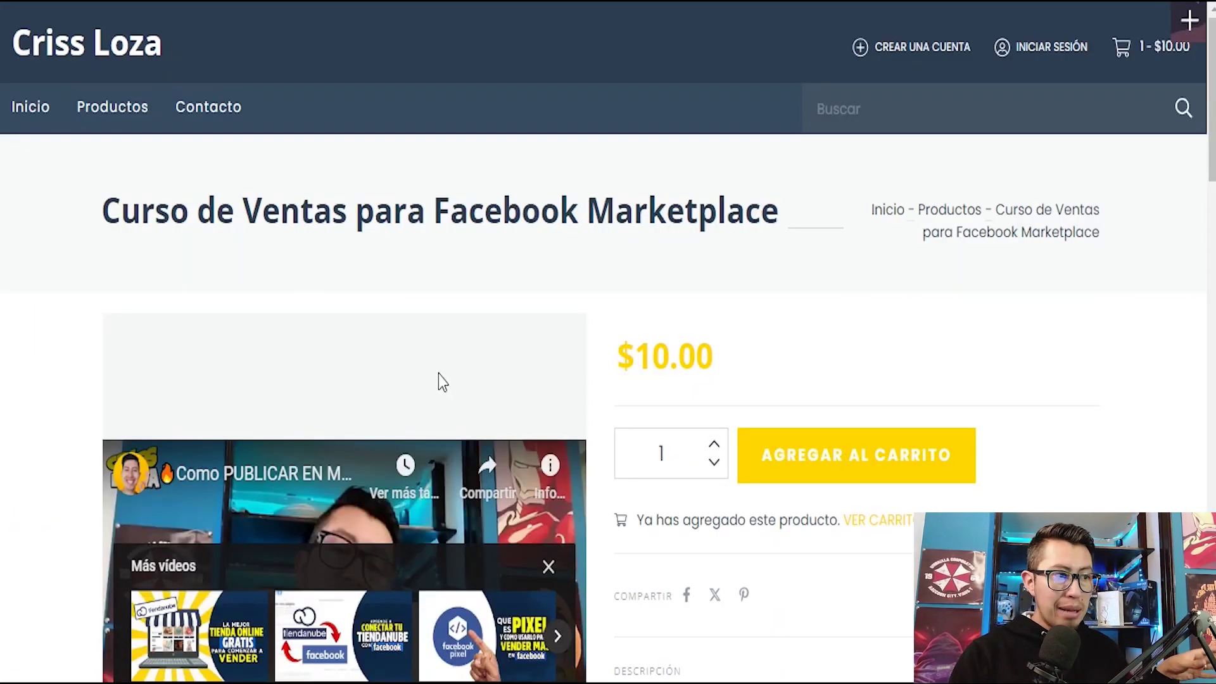
{"action": "scroll", "coordinate": [438, 375], "scroll_direction": "down", "scroll_amount": 8}
{"action": "scroll", "coordinate": [458, 483], "scroll_direction": "down", "scroll_amount": 2}
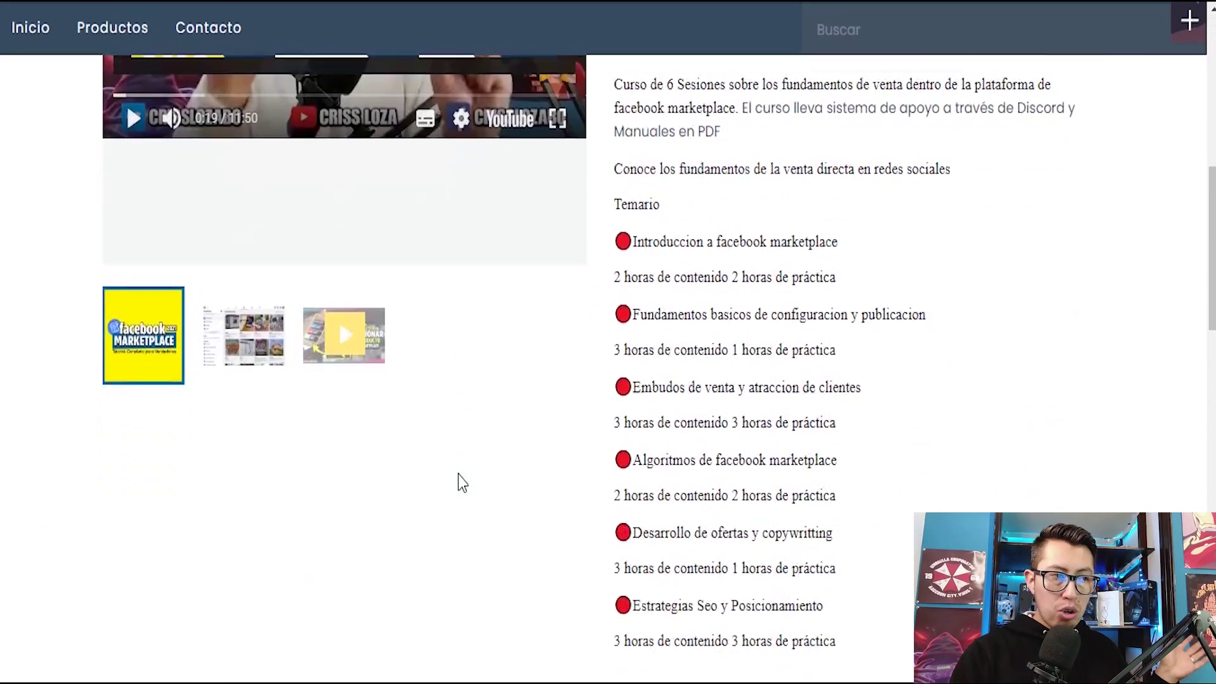
{"action": "scroll", "coordinate": [525, 272], "scroll_direction": "up", "scroll_amount": 9}
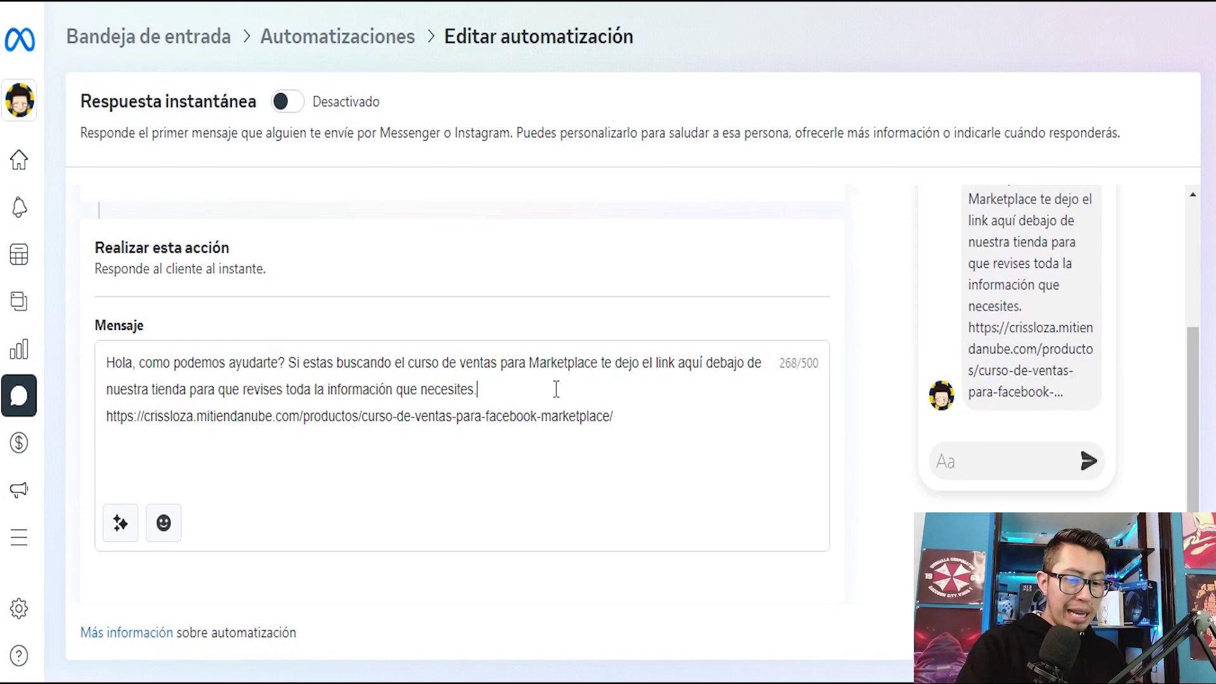
{"action": "key", "text": "Return"}
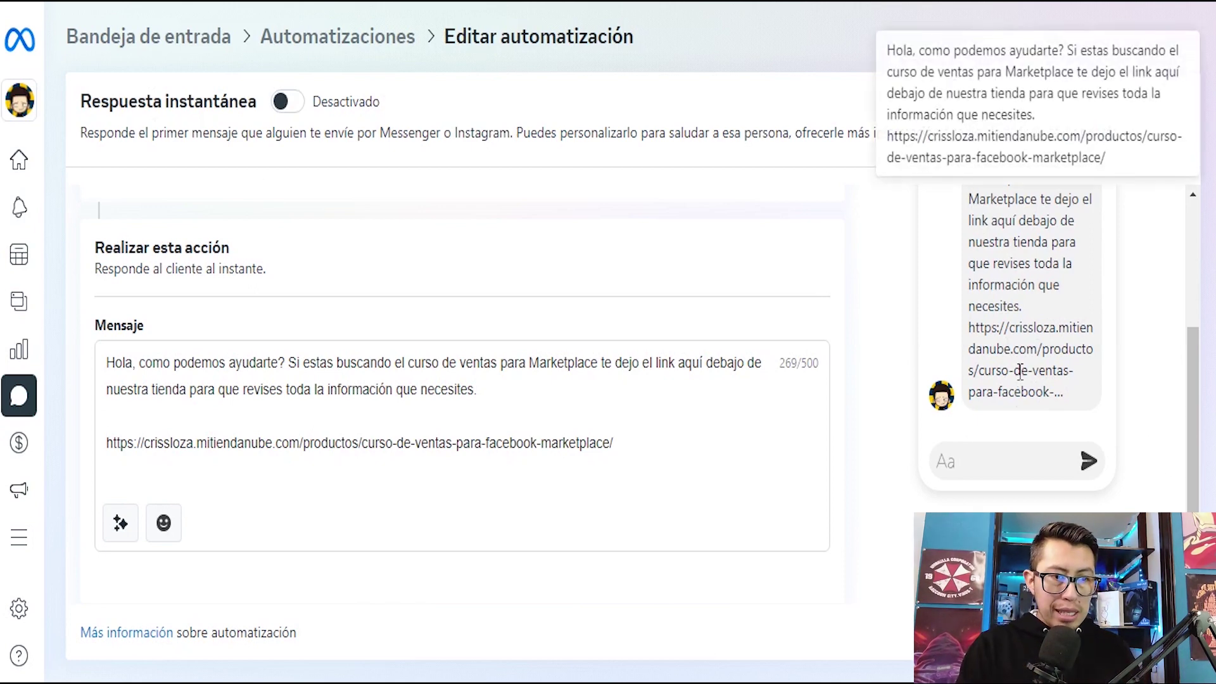
Step: Check the instant reply's message and preview, and save the automation to return to the automations list
{"action": "scroll", "coordinate": [1003, 339], "scroll_direction": "up", "scroll_amount": 4}
{"action": "scroll", "coordinate": [1016, 379], "scroll_direction": "down", "scroll_amount": 5}
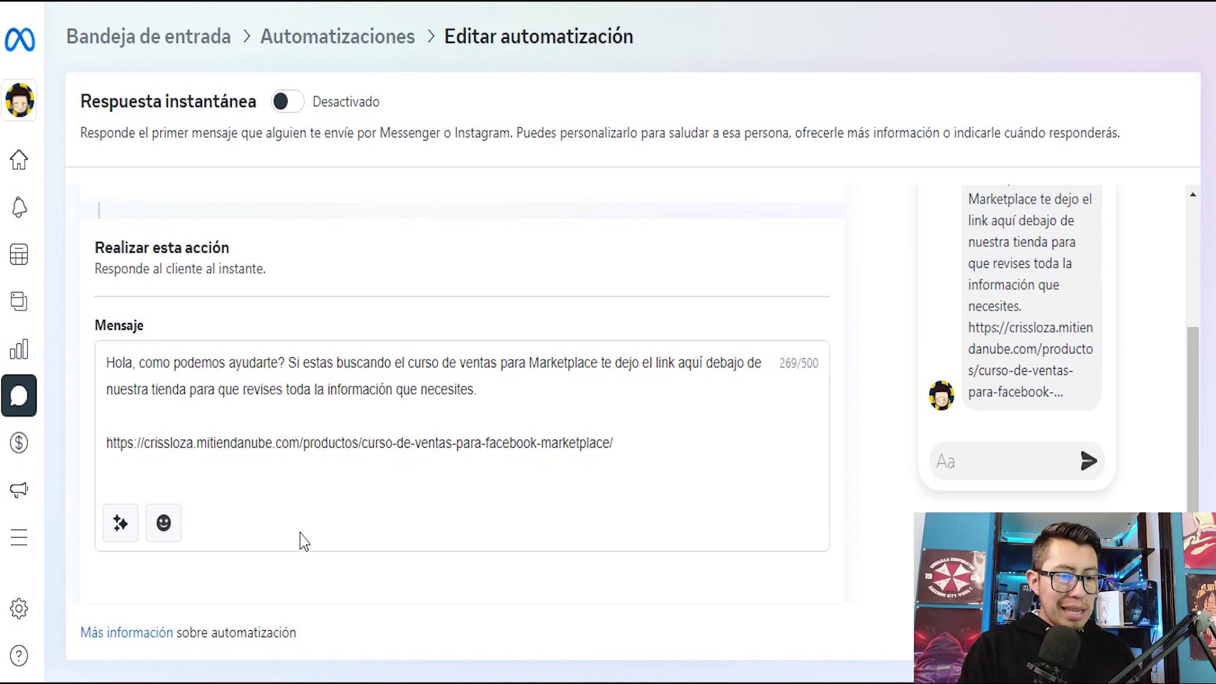
{"action": "key", "text": "alt+Left"}
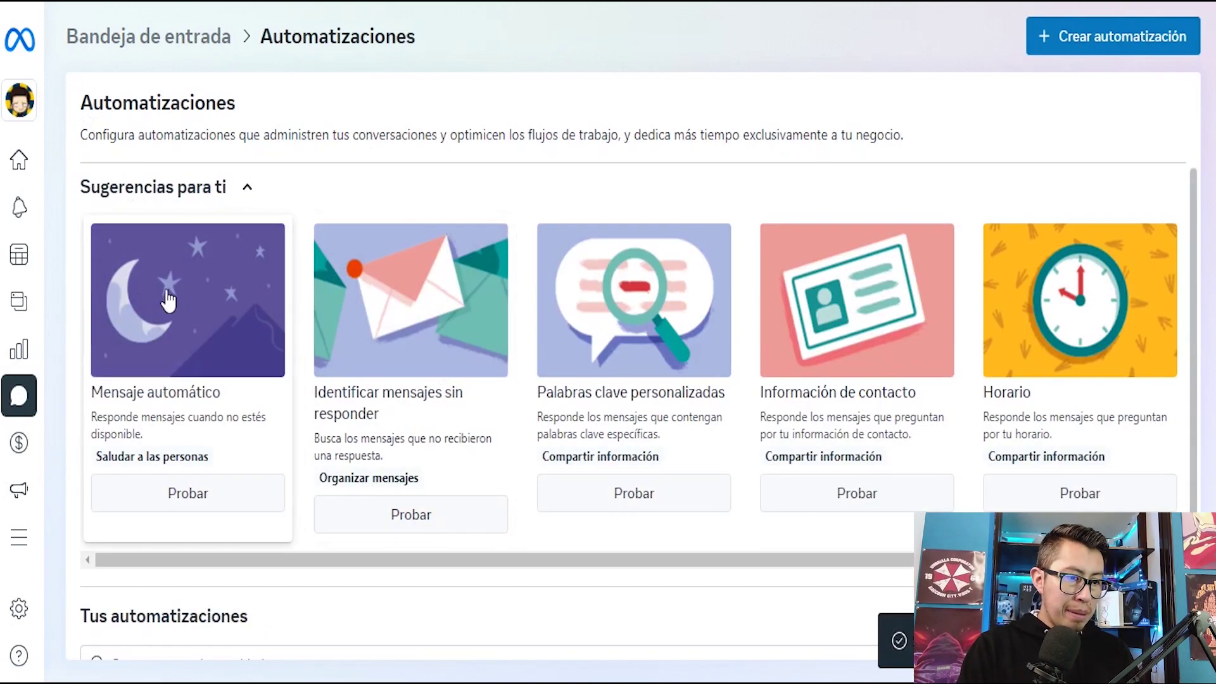
Step: Open the Mensaje automático automation, enable it for Messenger and check the time zone used for its absence hours
{"action": "left_click", "coordinate": [179, 330]}
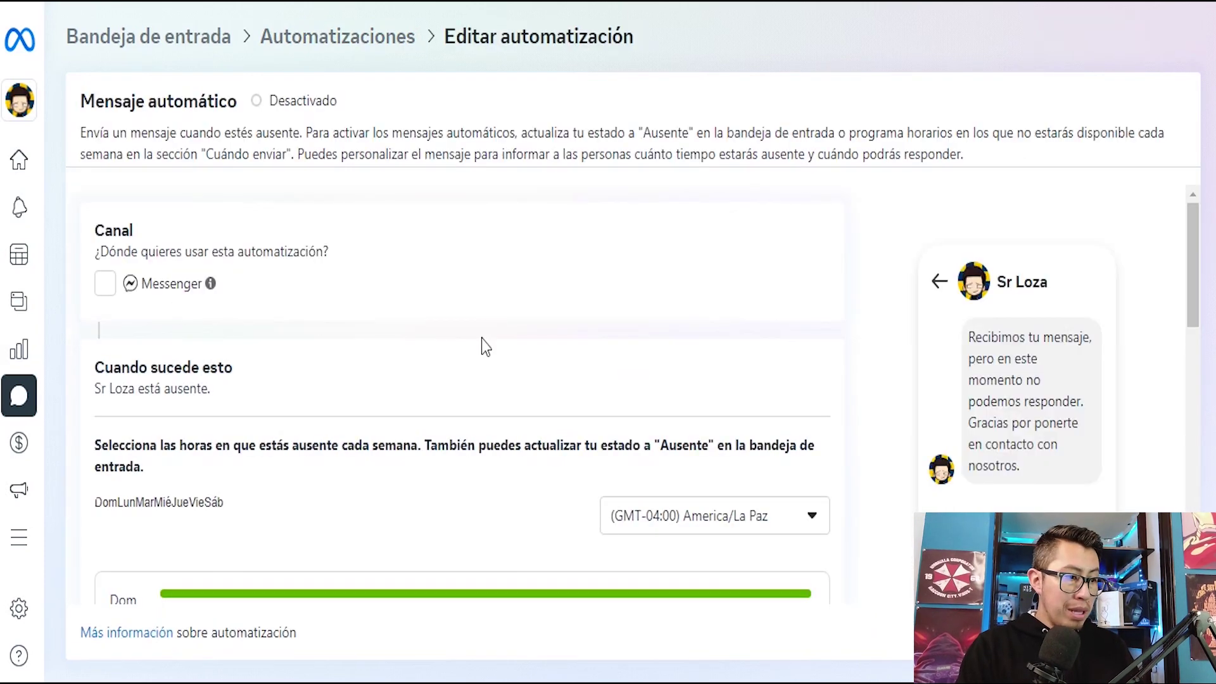
{"action": "left_click", "coordinate": [105, 283]}
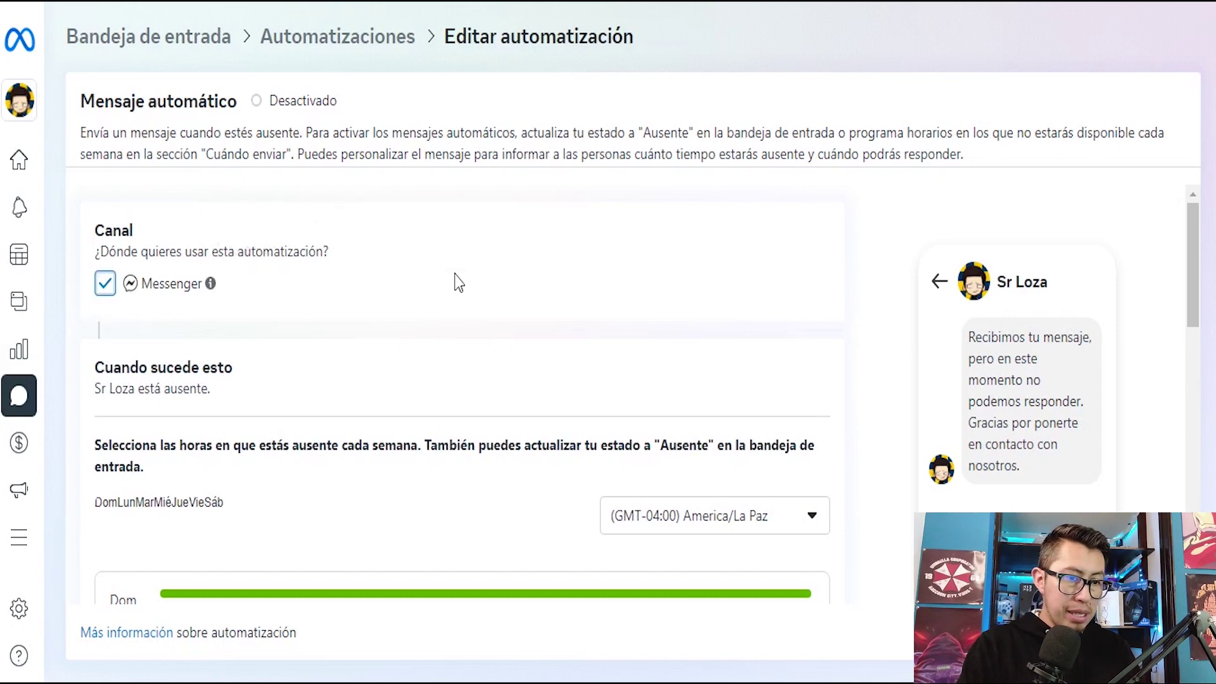
{"action": "scroll", "coordinate": [888, 416], "scroll_direction": "down", "scroll_amount": 5}
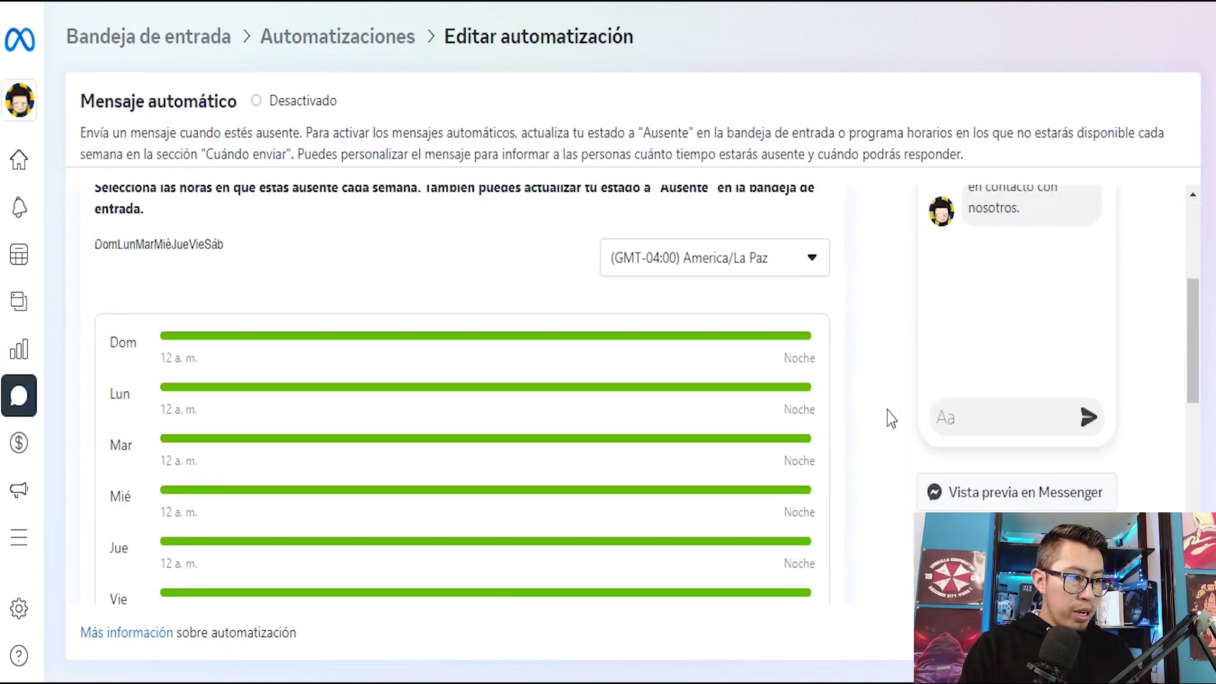
{"action": "scroll", "coordinate": [863, 320], "scroll_direction": "up", "scroll_amount": 2}
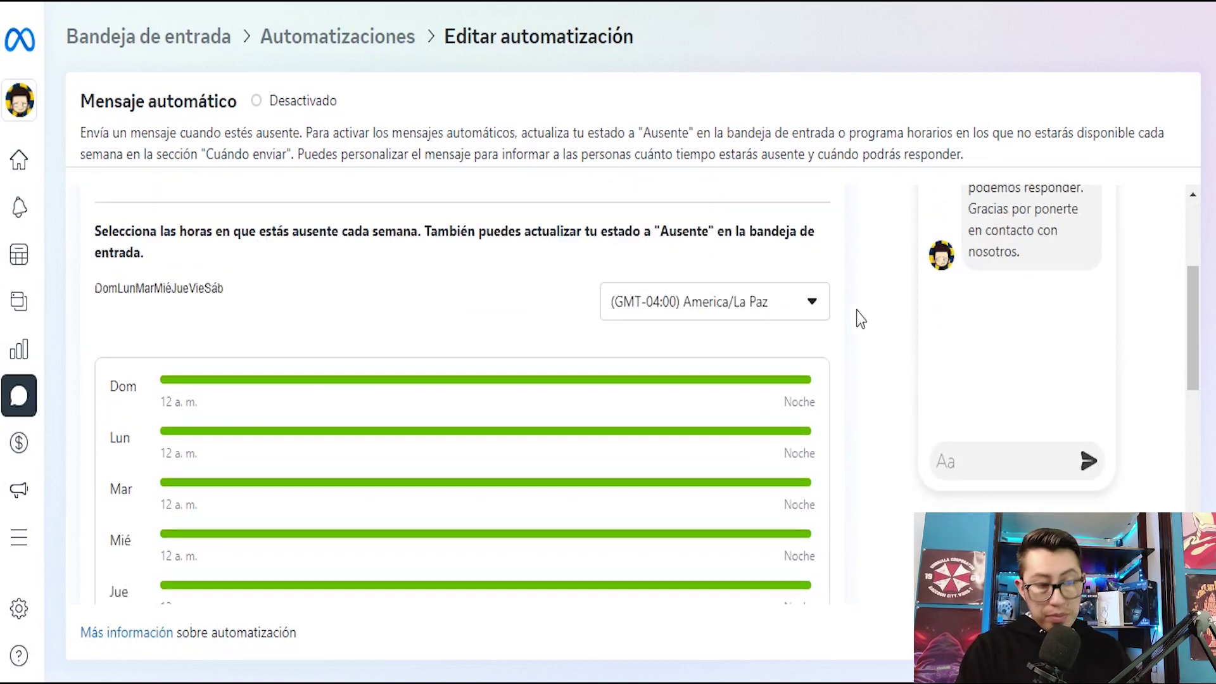
{"action": "left_click", "coordinate": [780, 310]}
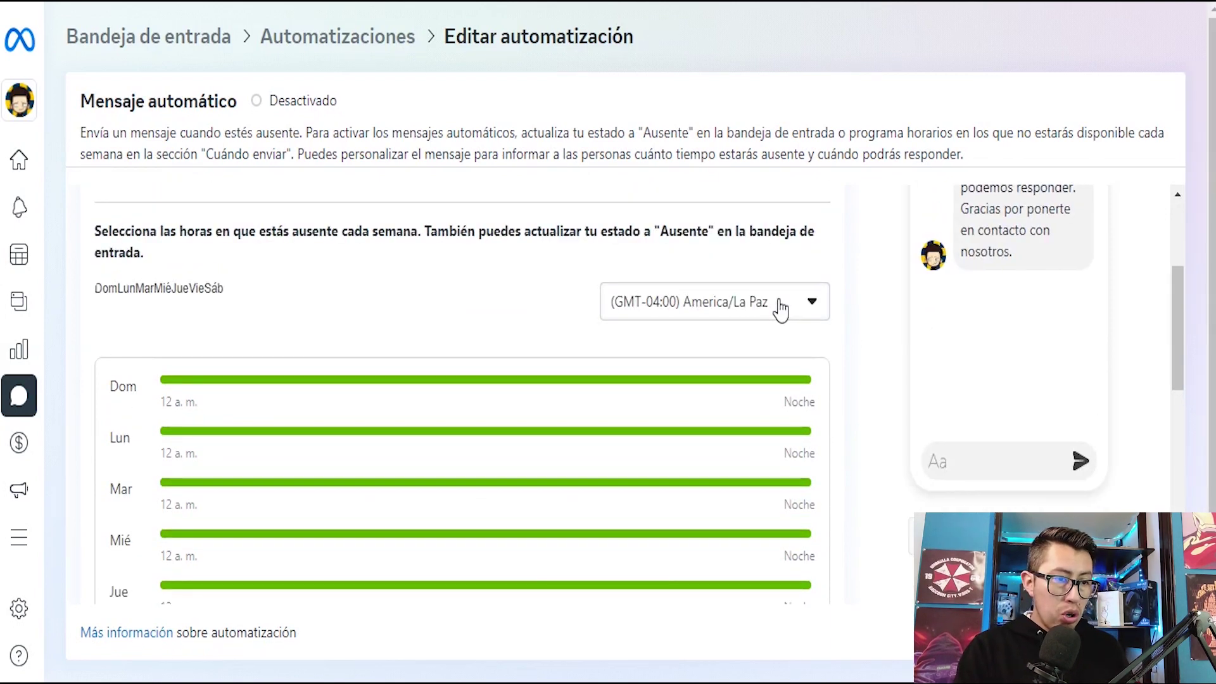
{"action": "left_click", "coordinate": [773, 310]}
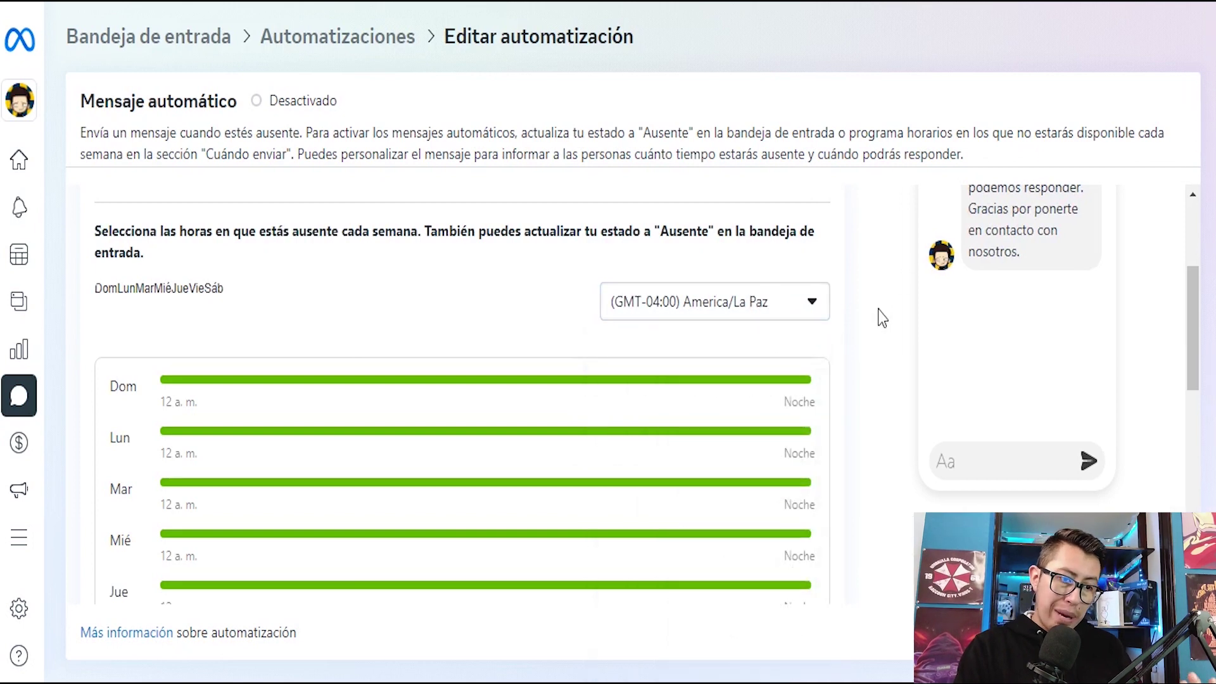
Step: Review the away message's weekly availability schedule from Sunday to Saturday and its default message text
{"action": "scroll", "coordinate": [882, 317], "scroll_direction": "down", "scroll_amount": 5}
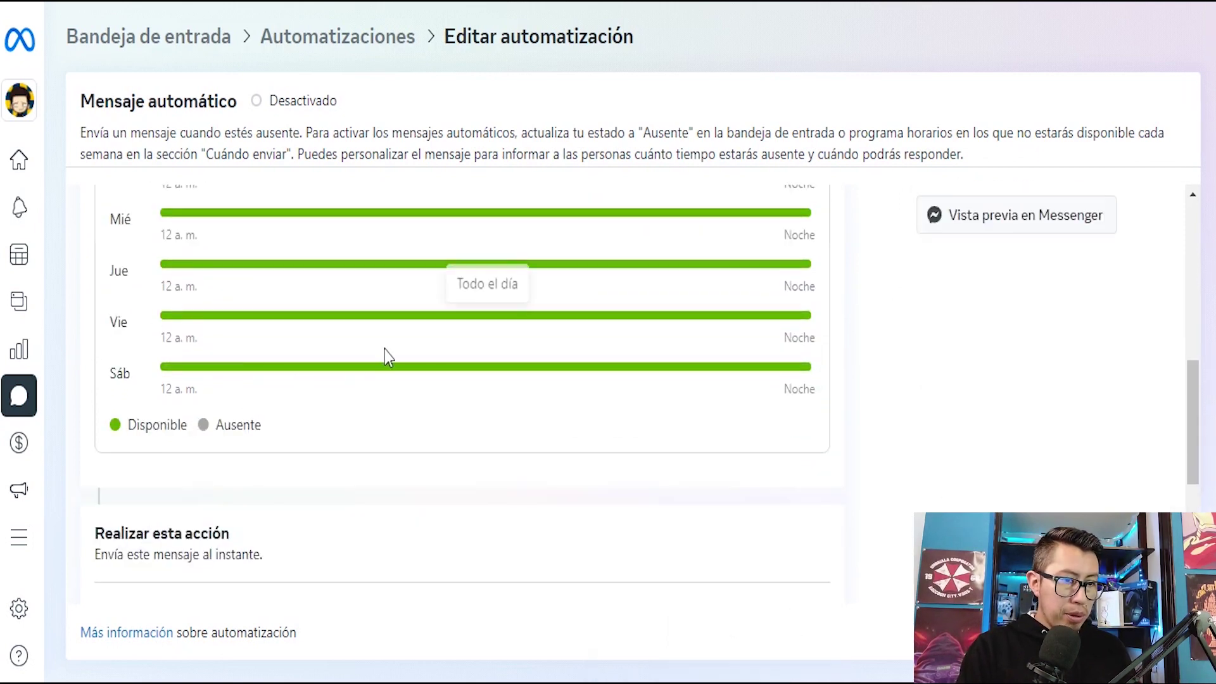
{"action": "scroll", "coordinate": [399, 361], "scroll_direction": "up", "scroll_amount": 2}
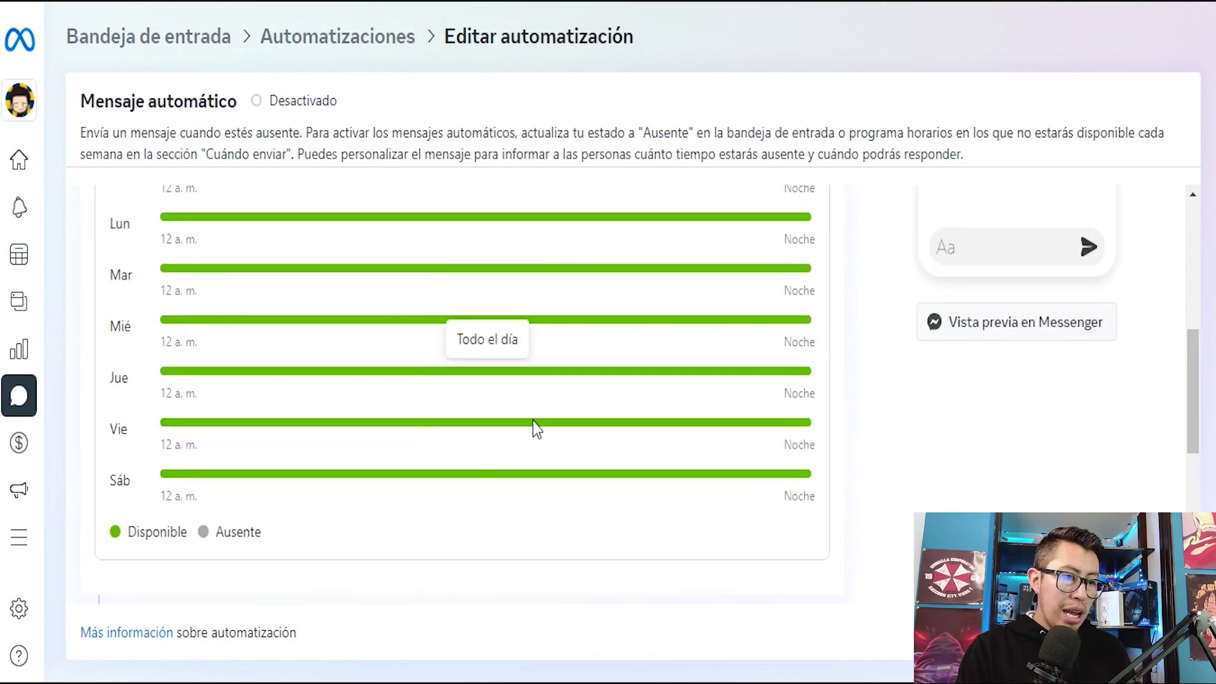
{"action": "scroll", "coordinate": [476, 391], "scroll_direction": "down", "scroll_amount": 1}
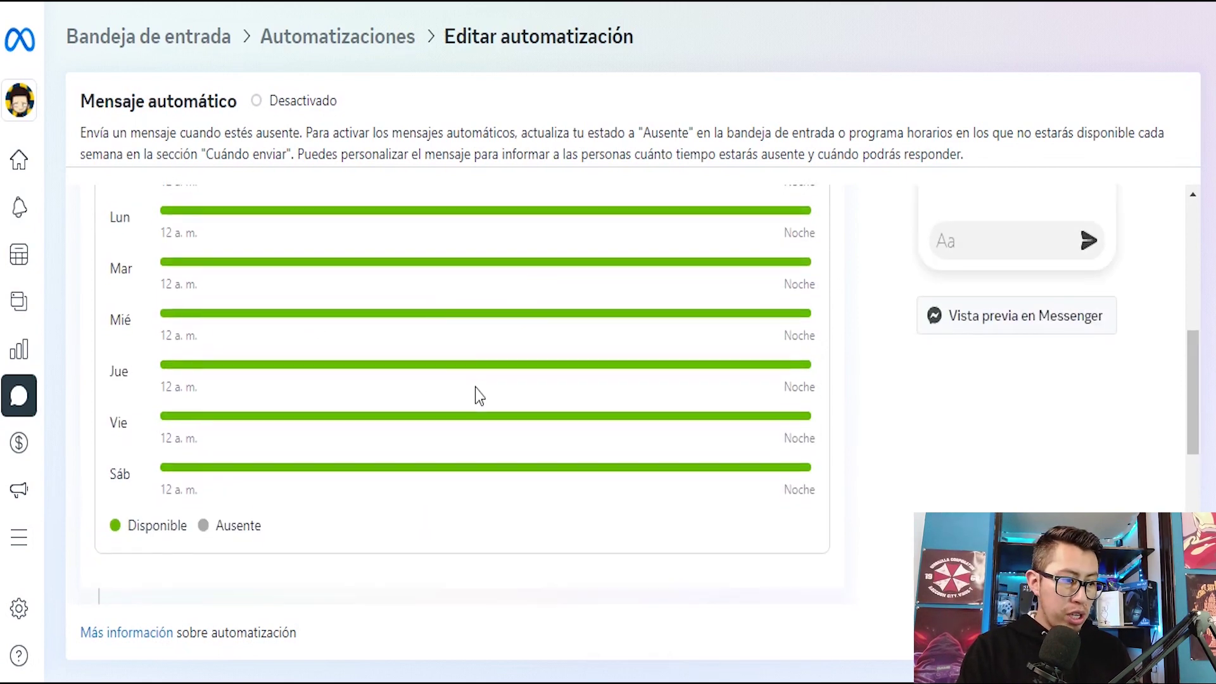
{"action": "scroll", "coordinate": [475, 387], "scroll_direction": "down", "scroll_amount": 5}
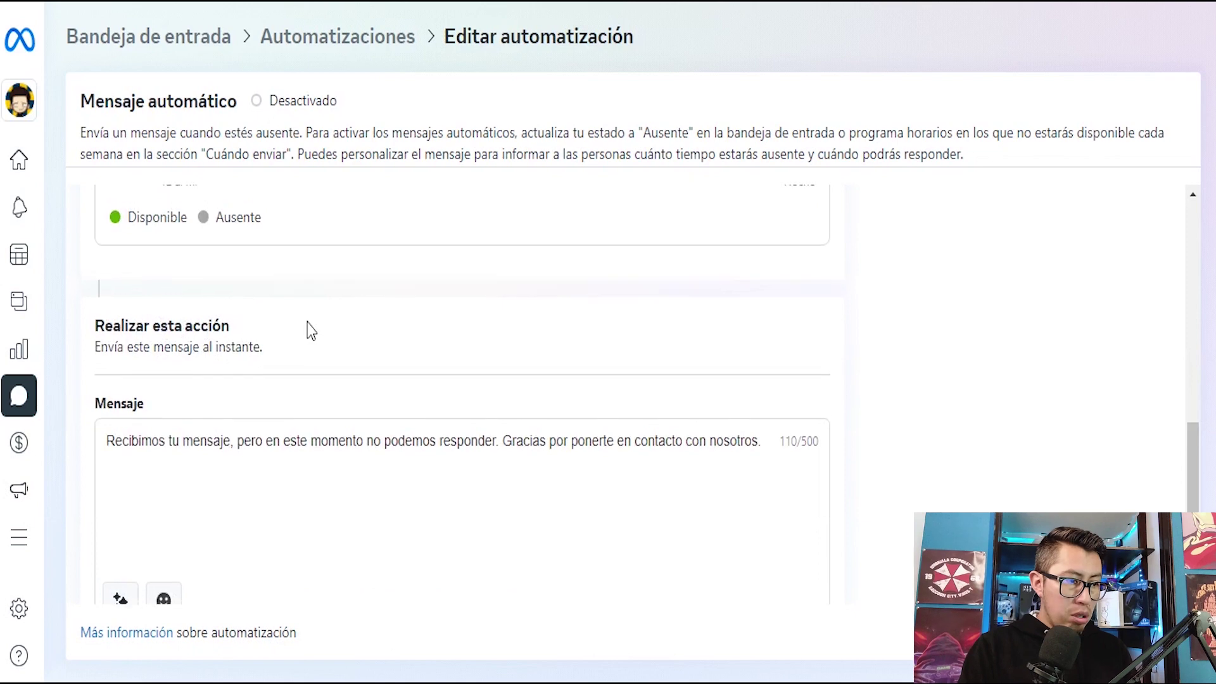
{"action": "scroll", "coordinate": [310, 329], "scroll_direction": "up", "scroll_amount": 8}
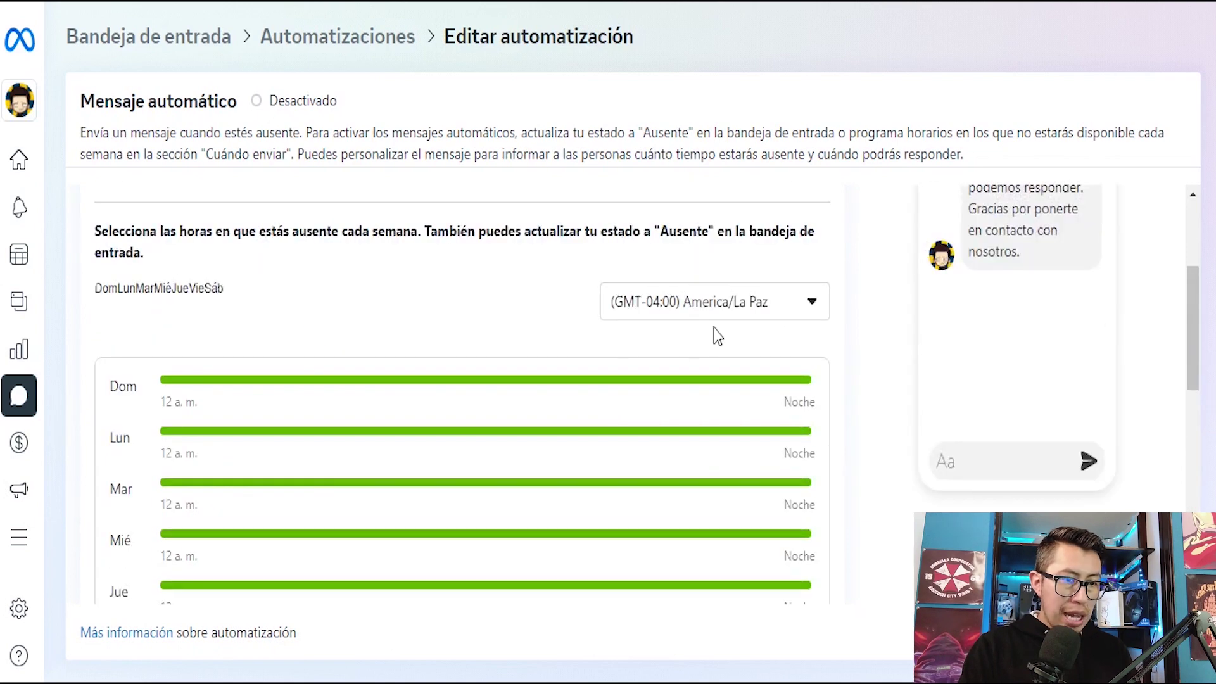
{"action": "scroll", "coordinate": [286, 380], "scroll_direction": "up", "scroll_amount": 4}
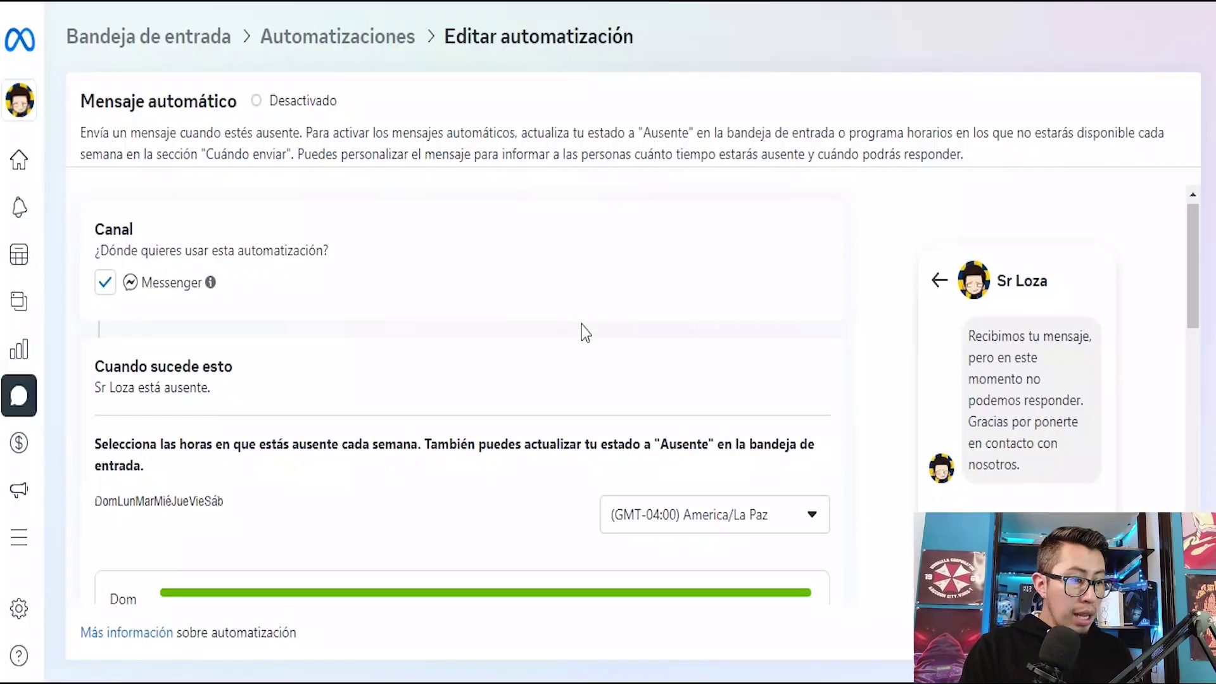
Step: Replace the away message with a personalized greeting that asks for the customer's query, offers the sales course and includes the store's products link
{"action": "scroll", "coordinate": [581, 325], "scroll_direction": "down", "scroll_amount": 7}
{"action": "scroll", "coordinate": [599, 378], "scroll_direction": "down", "scroll_amount": 5}
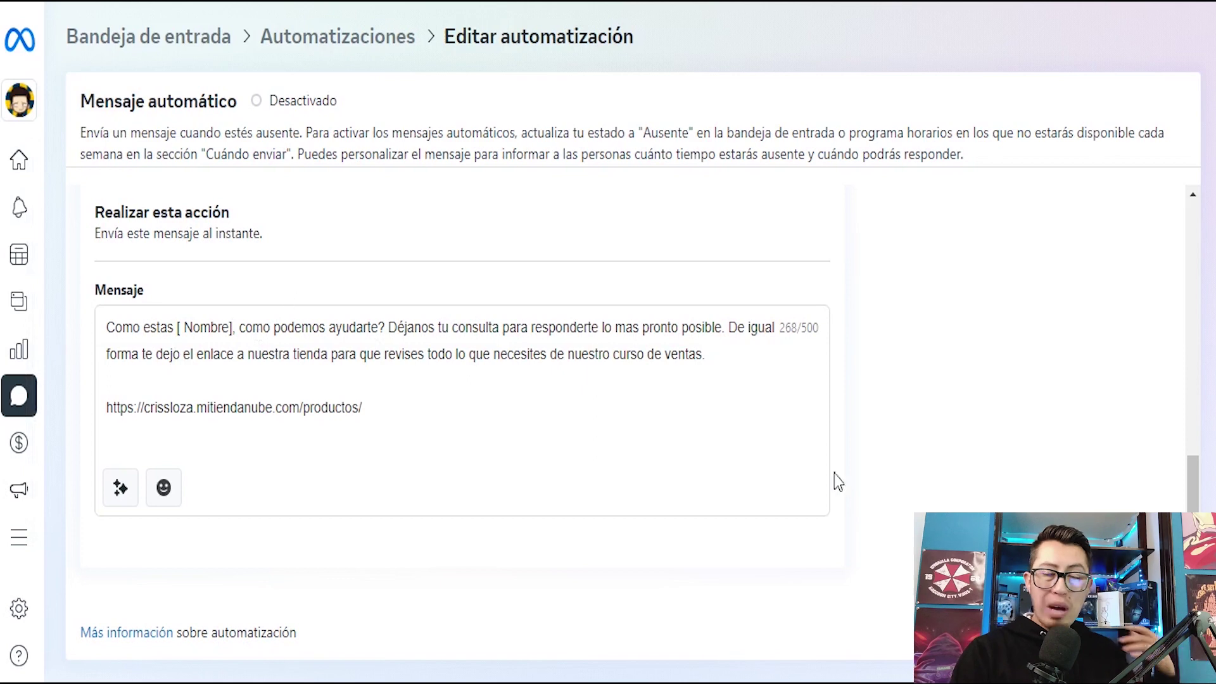
{"action": "scroll", "coordinate": [1194, 425], "scroll_direction": "up", "scroll_amount": 10}
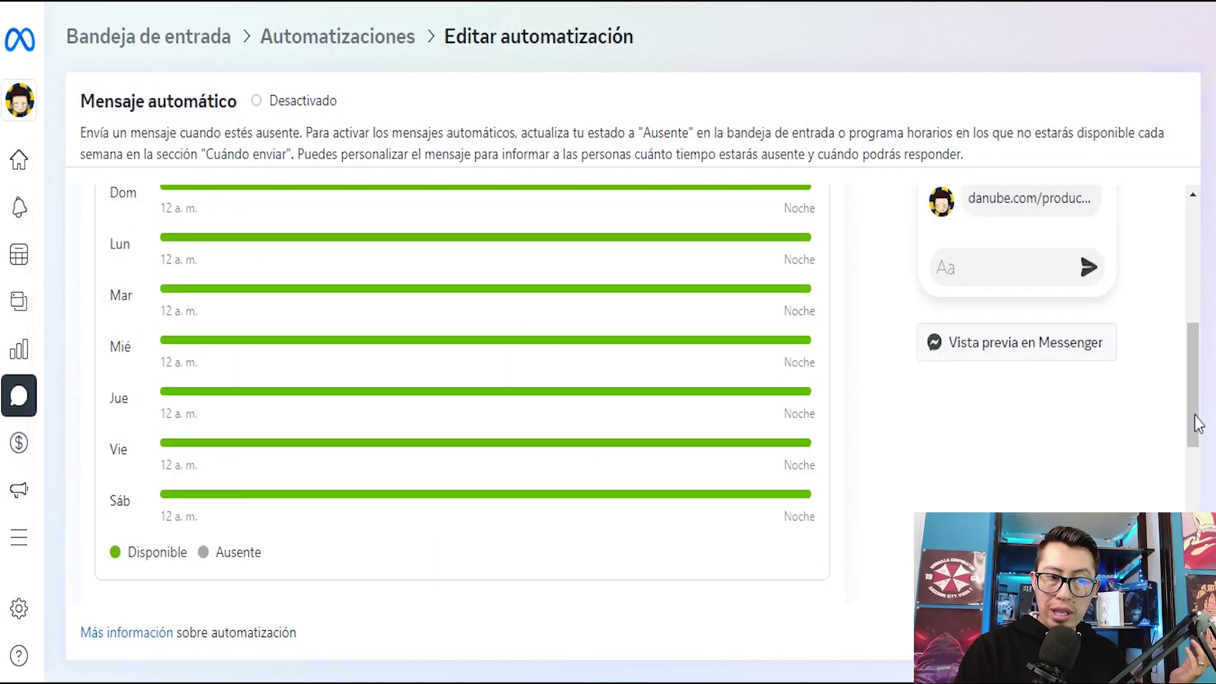
{"action": "scroll", "coordinate": [1198, 423], "scroll_direction": "up", "scroll_amount": 2}
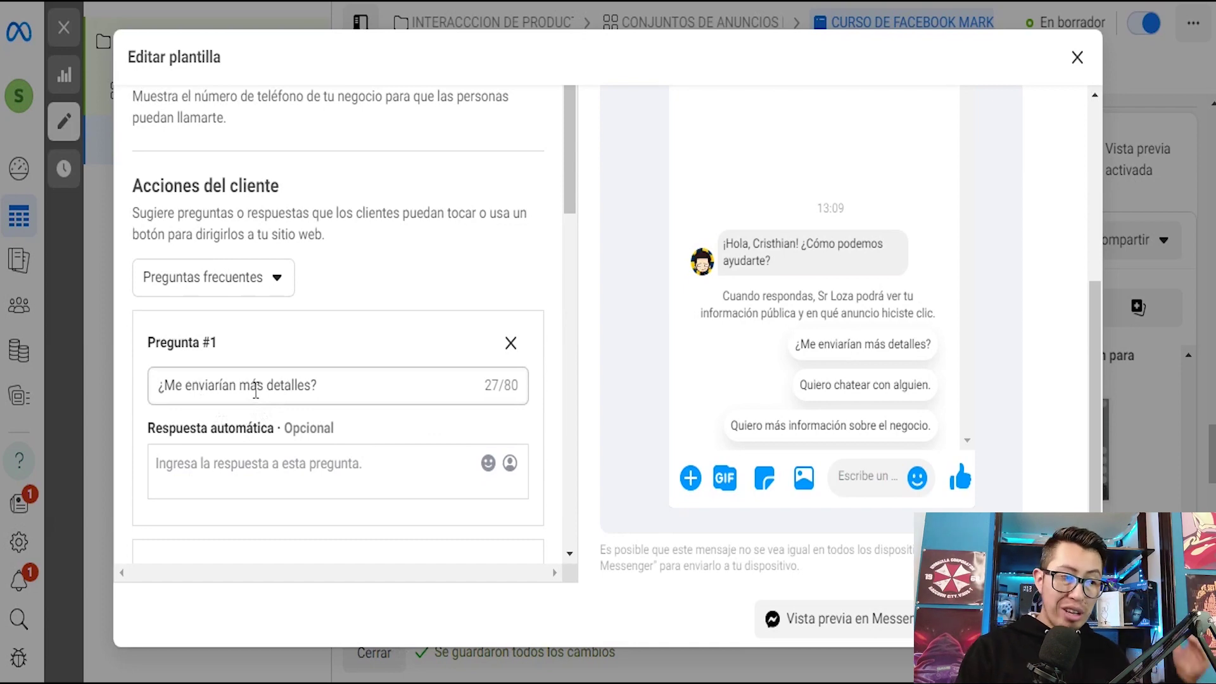
Step: Back in the Ads Manager message template, keep Preguntas frecuentes as the customer action and change question 1 to "Informacion sobre el curso"
{"action": "left_click", "coordinate": [279, 279]}
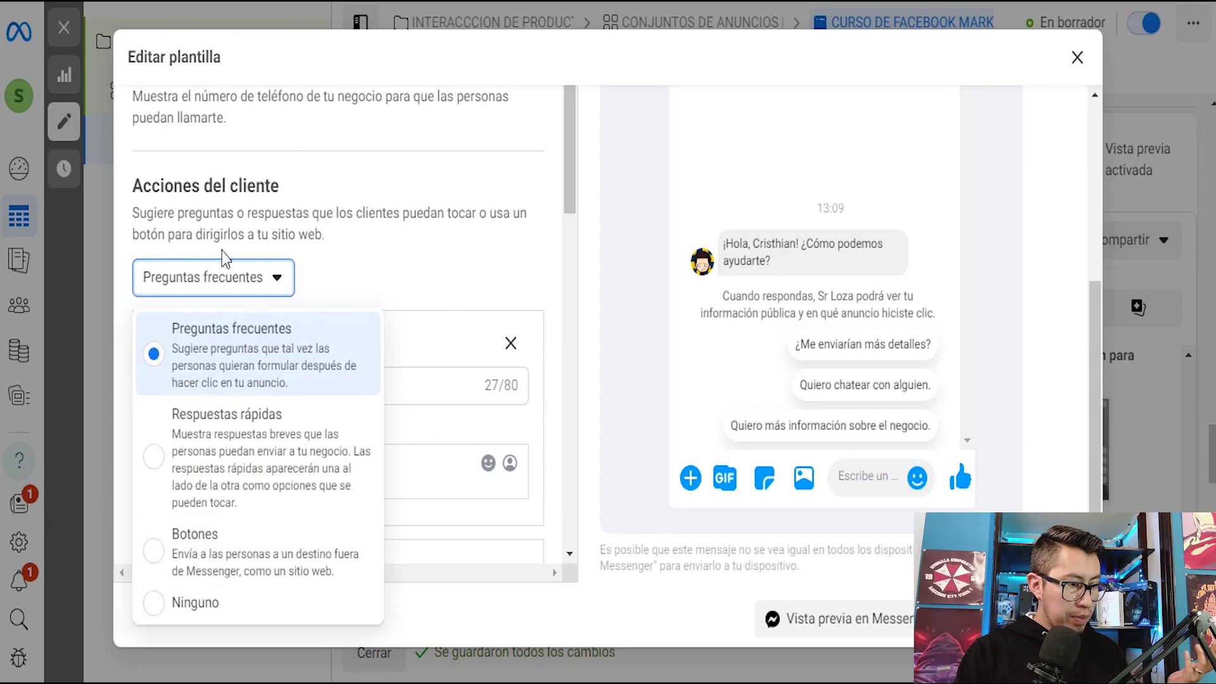
{"action": "left_click", "coordinate": [303, 263]}
{"action": "scroll", "coordinate": [345, 253], "scroll_direction": "down", "scroll_amount": 2}
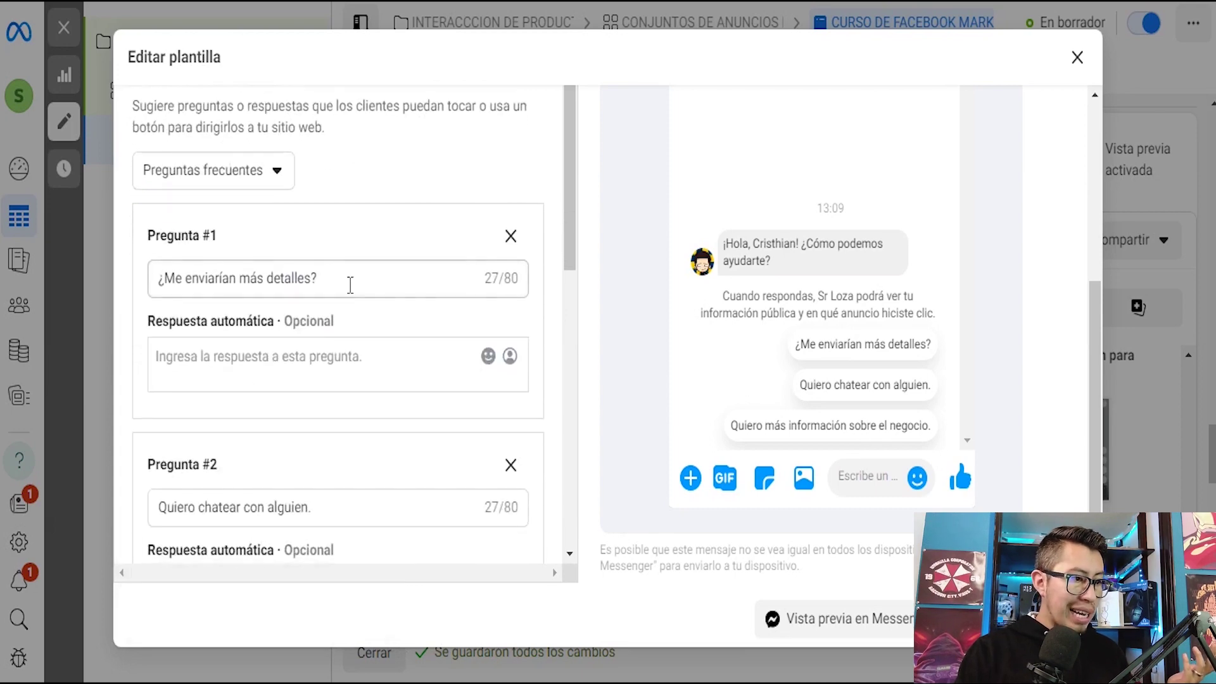
{"action": "triple_click", "coordinate": [282, 278]}
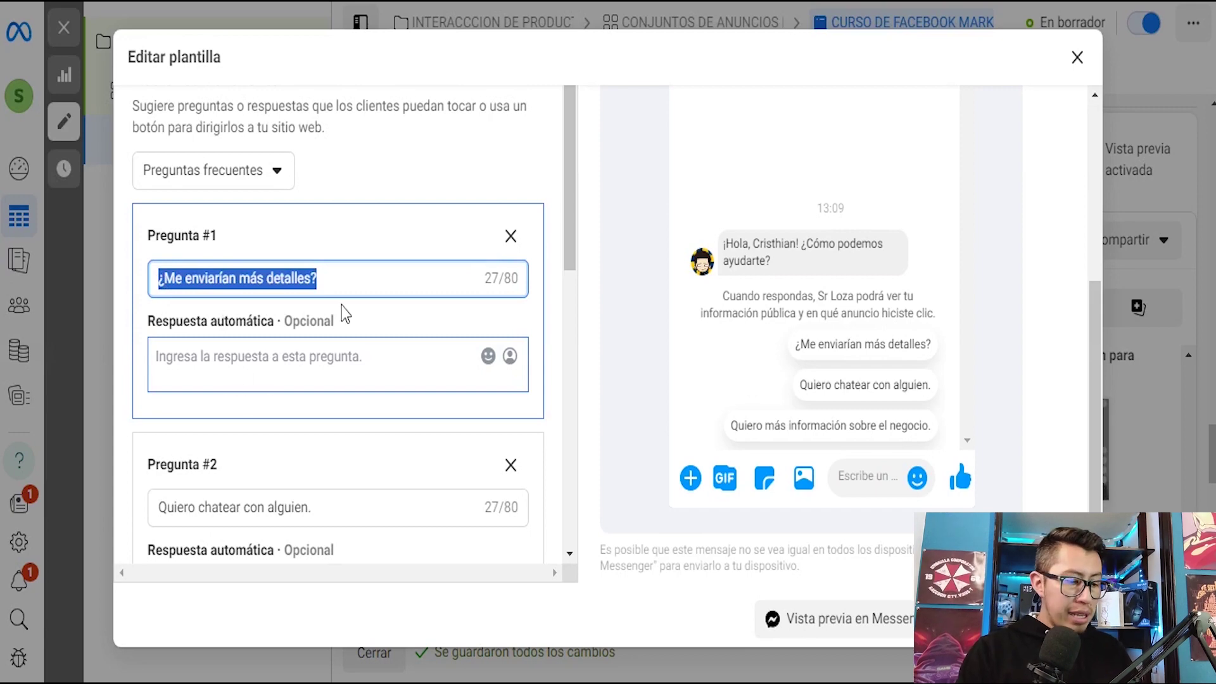
{"action": "type", "text": "Mas"}
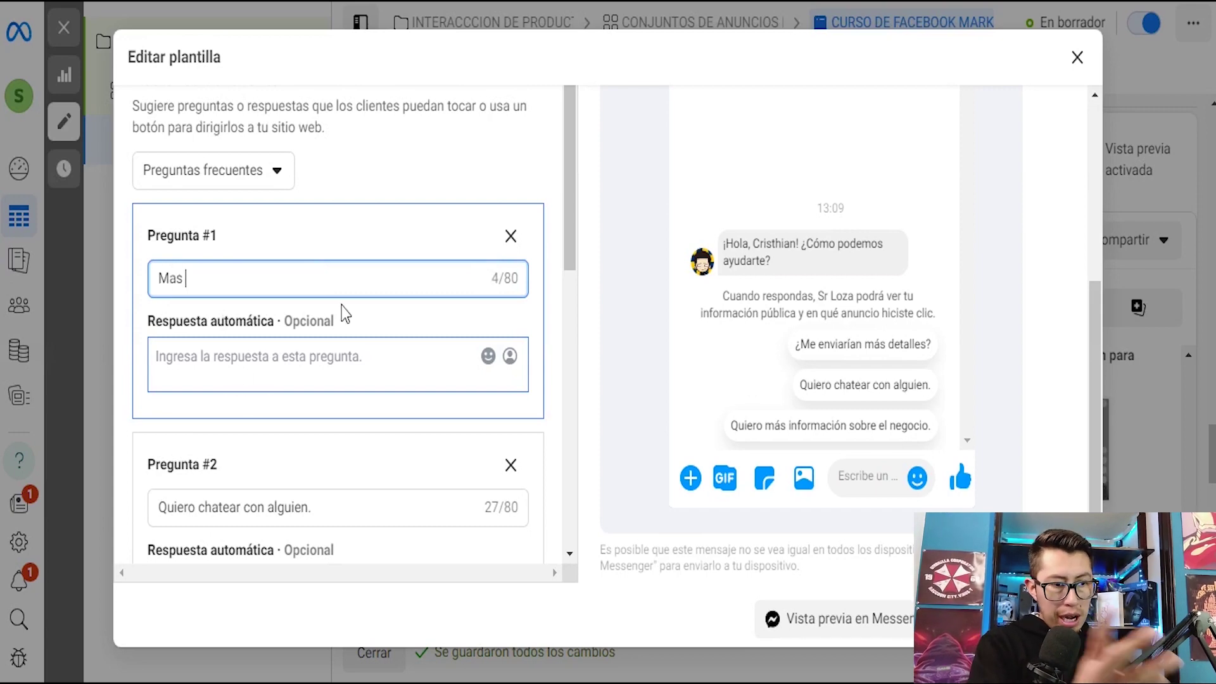
{"action": "key", "text": "BackSpace"}
{"action": "key", "text": "BackSpace"}
{"action": "key", "text": "BackSpace"}
{"action": "key", "text": "BackSpace"}
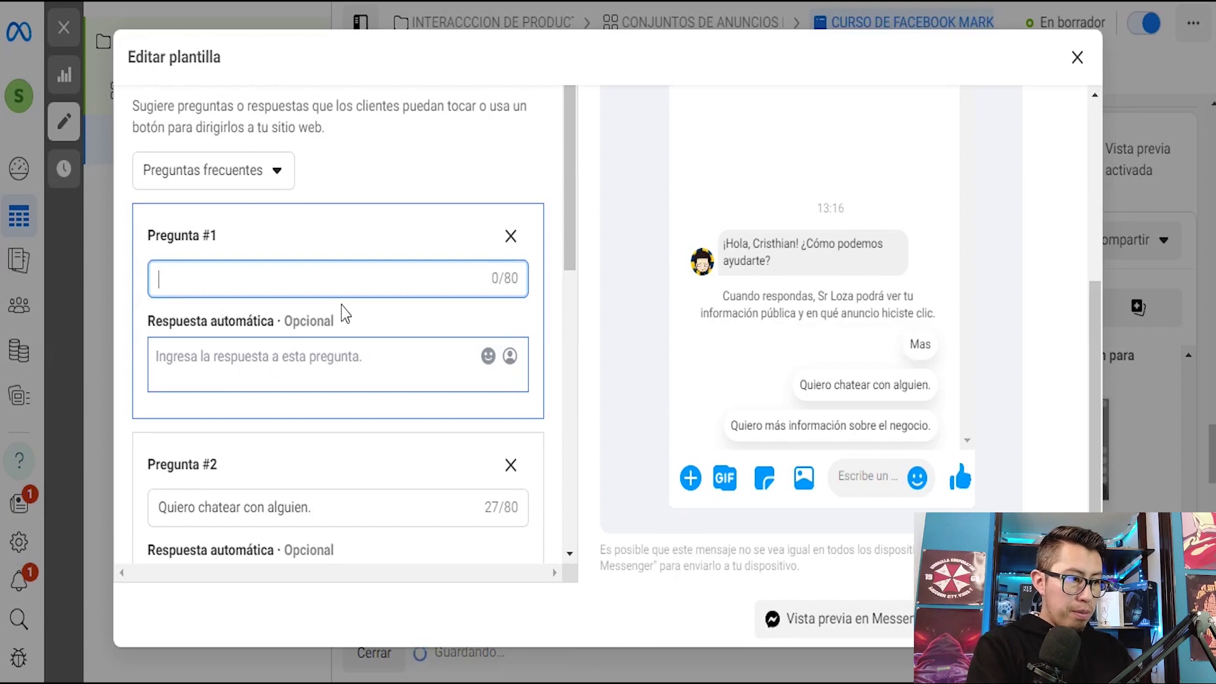
{"action": "type", "text": "Informacion sobre el curso"}
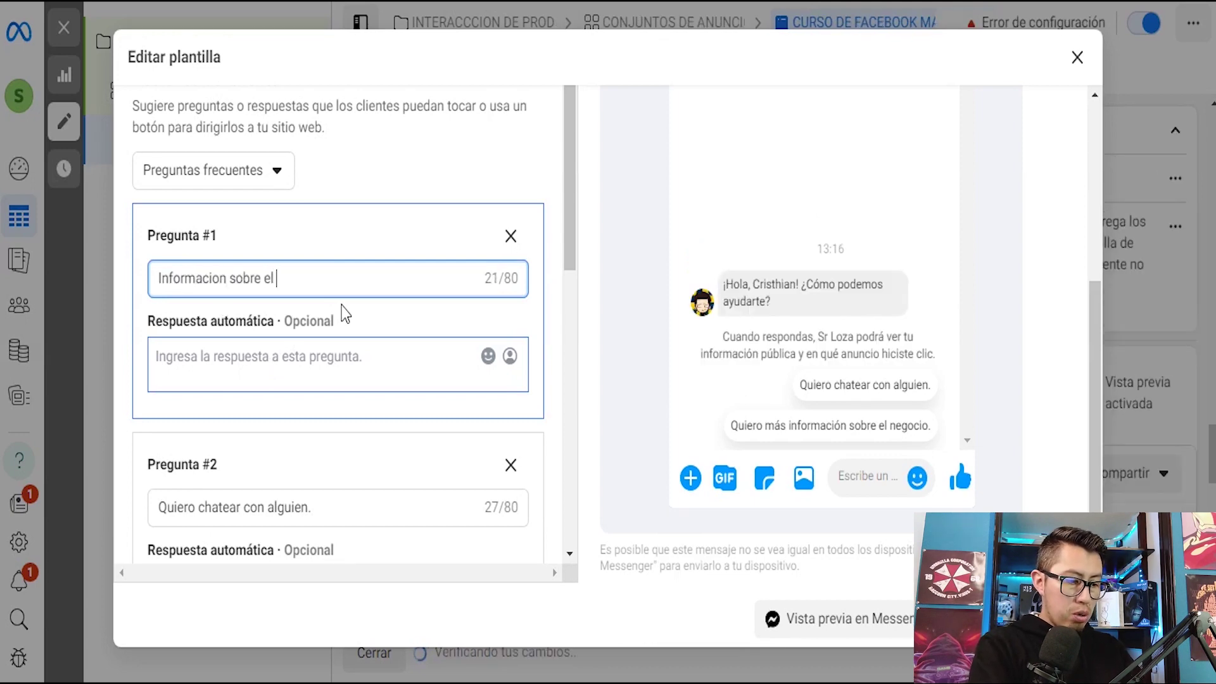
Step: Write question 1's automatic reply: the 6-session course, Discord support, PDF manuals, then "el resto de detalles puedes tenerlos en nuestra tienda online" and the products link
{"action": "left_click", "coordinate": [320, 345]}
{"action": "type", "text": "Curso de 6 Sesiones sobre los fundamentos de venta dentro de la plataforma de facebook marketplace. El curso lleva sistema de apoyo a través de Discord y Manuales en PDF https://crissloza.mitiendanube.com/productos/"}
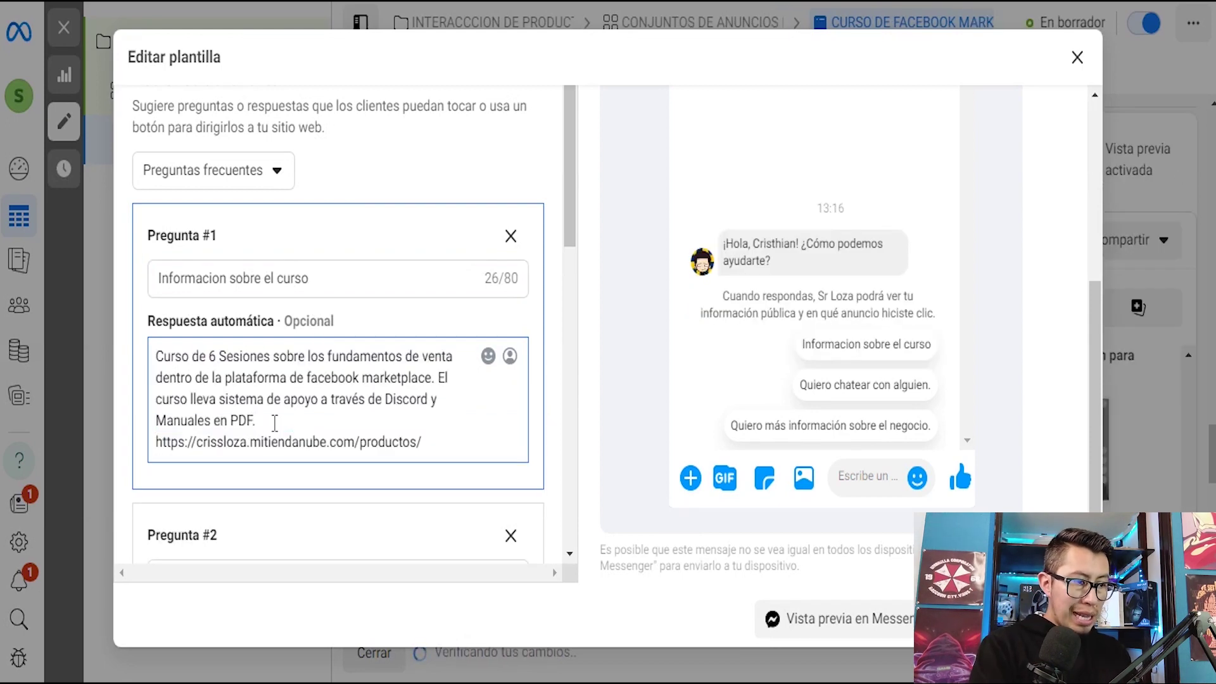
{"action": "left_click", "coordinate": [275, 423]}
{"action": "key", "text": "Return"}
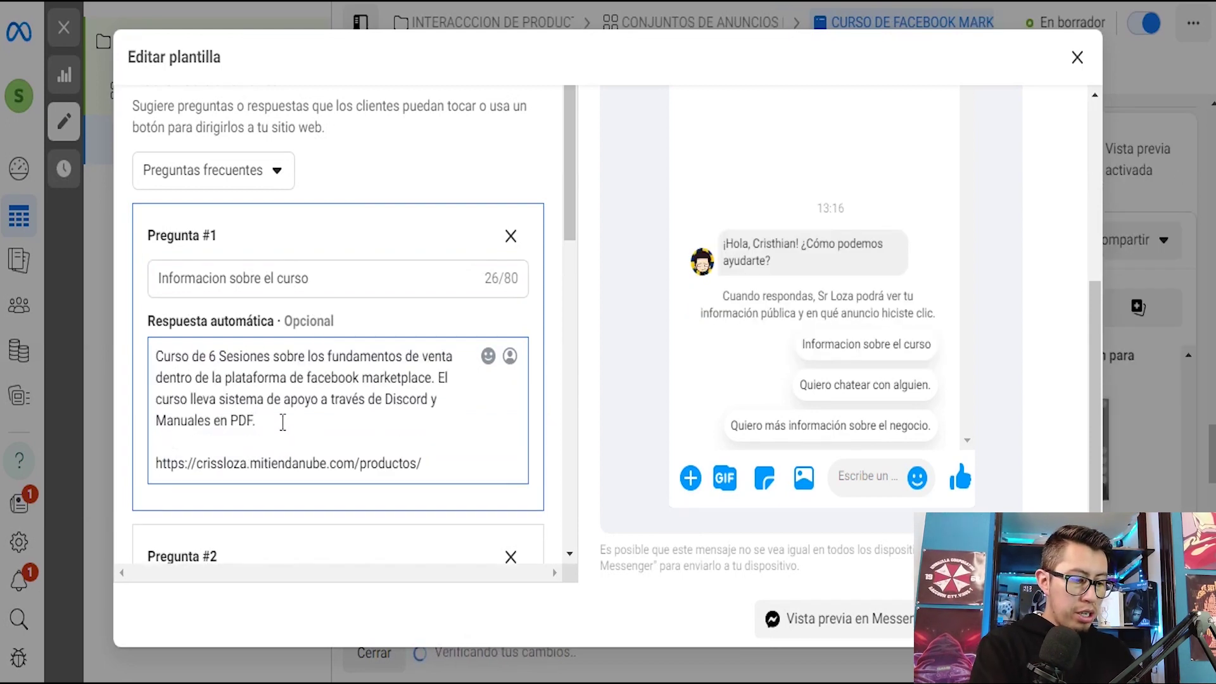
{"action": "type", "text": "el resto de detalles puedes tenerlos en nuestrs"}
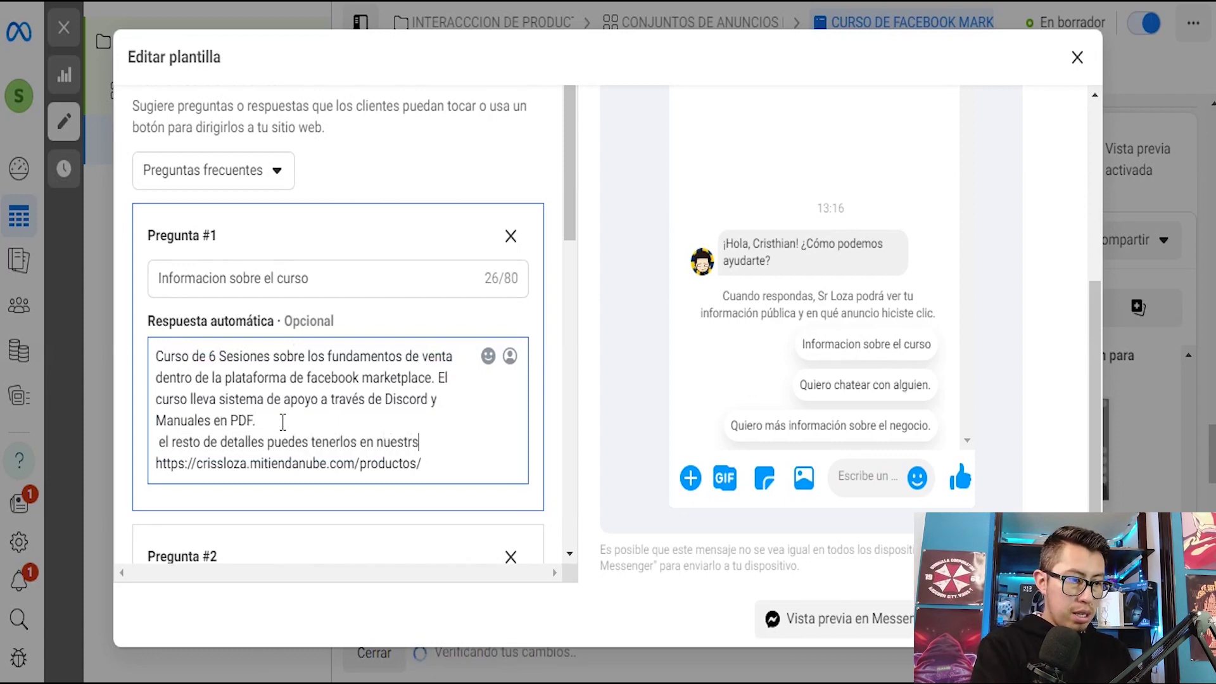
{"action": "type", "text": "da on"}
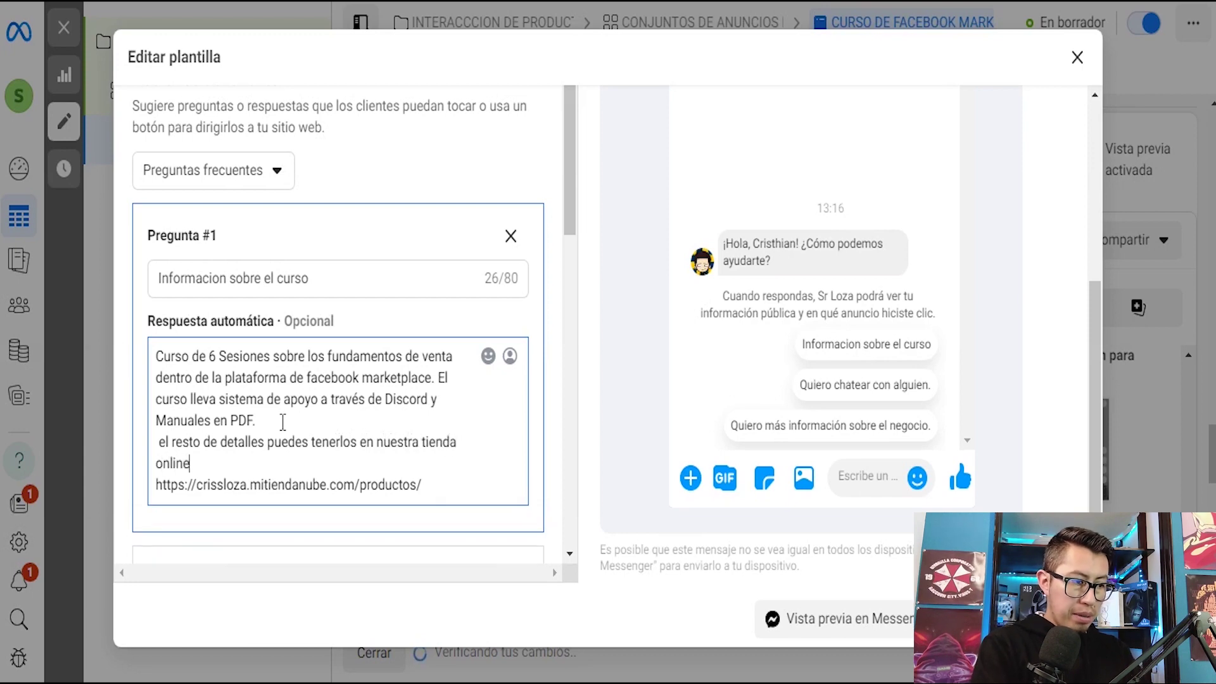
{"action": "type", "text": "line"}
{"action": "key", "text": "Return"}
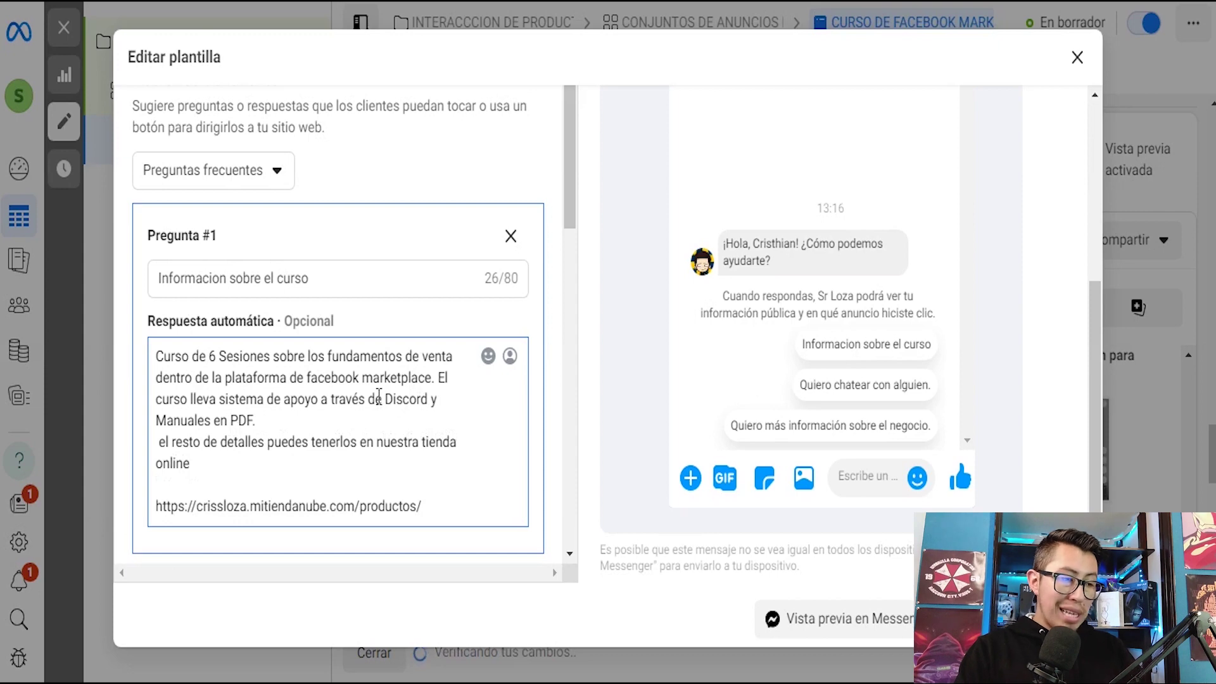
Step: Change question 2 to "Precio" with an automatic reply giving the 10 $ price, 6 video sessions, PDF files and practices, and the spaced-off products link
{"action": "scroll", "coordinate": [301, 454], "scroll_direction": "down", "scroll_amount": 3}
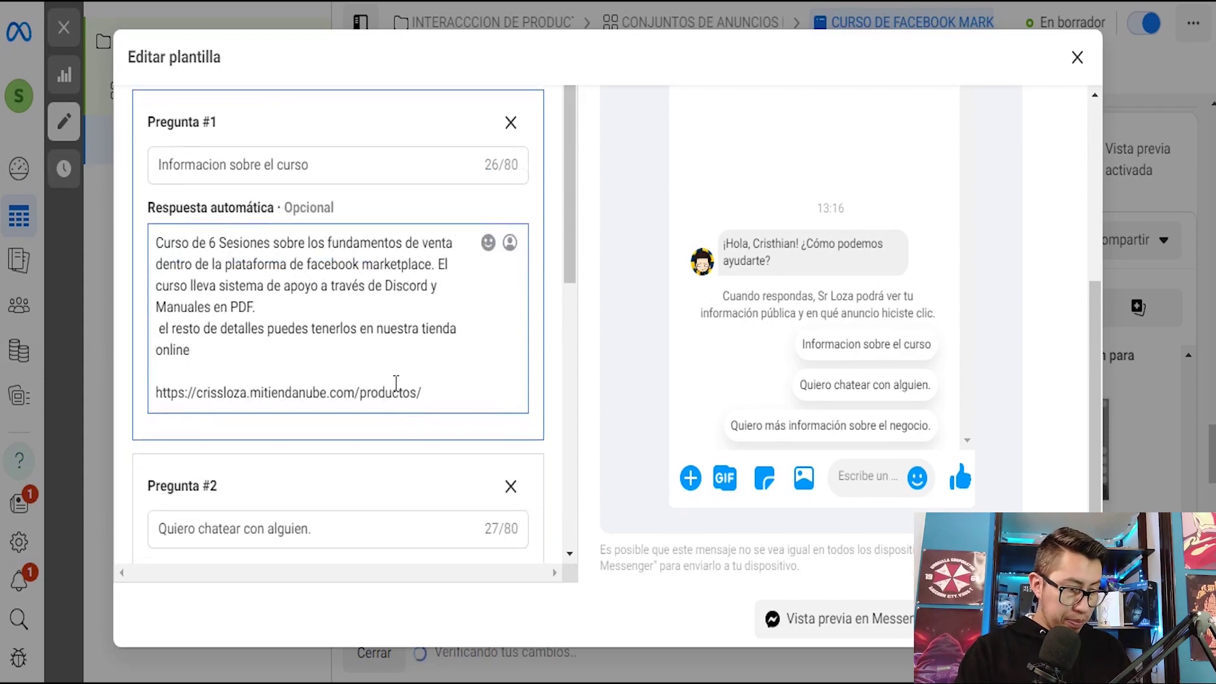
{"action": "left_click_drag", "start_coordinate": [314, 428], "coordinate": [92, 443]}
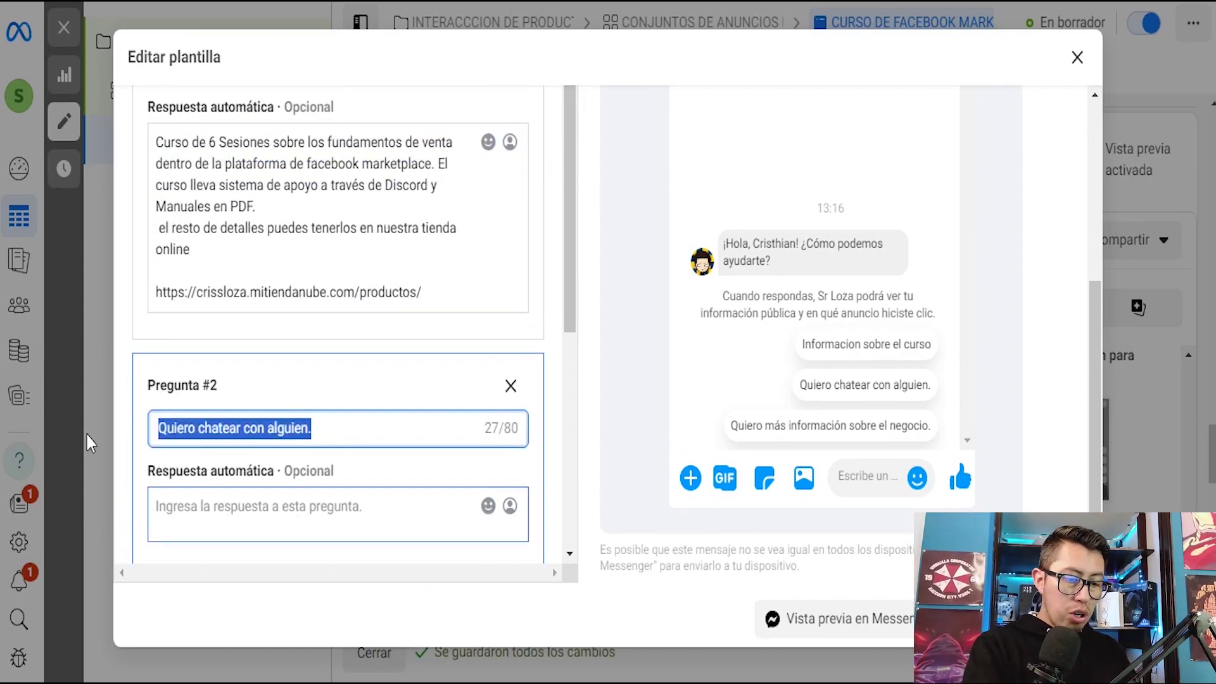
{"action": "type", "text": "Precio"}
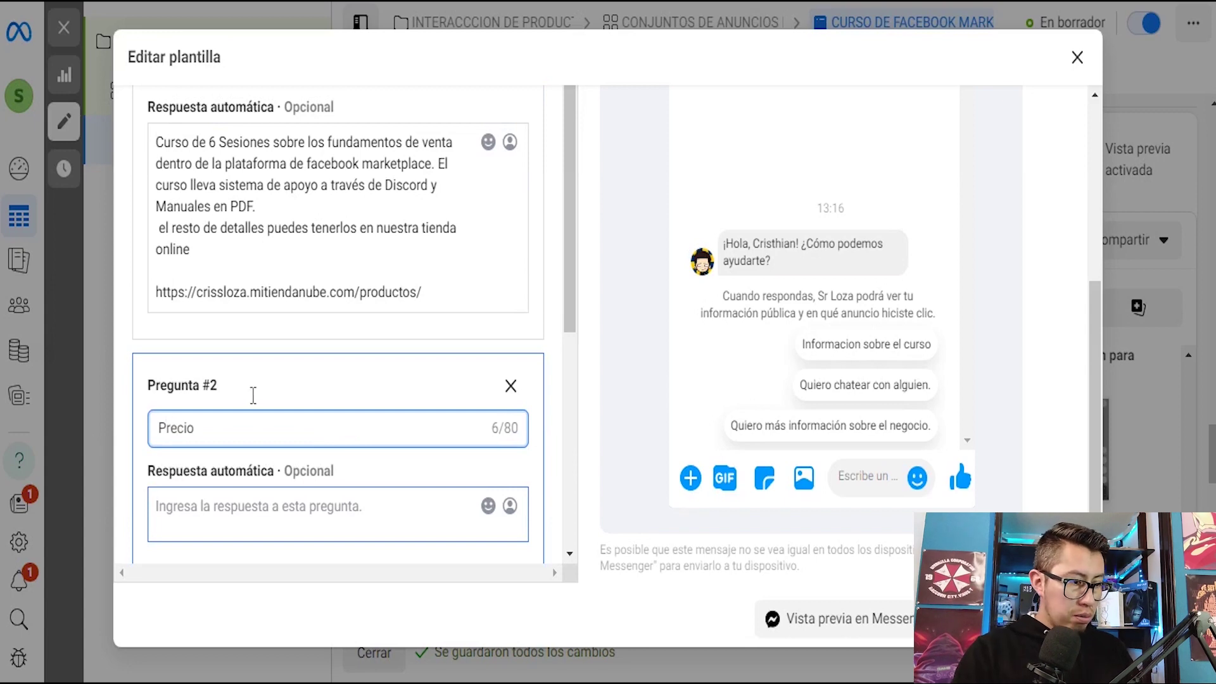
{"action": "left_click", "coordinate": [248, 495]}
{"action": "scroll", "coordinate": [251, 523], "scroll_direction": "down", "scroll_amount": 2}
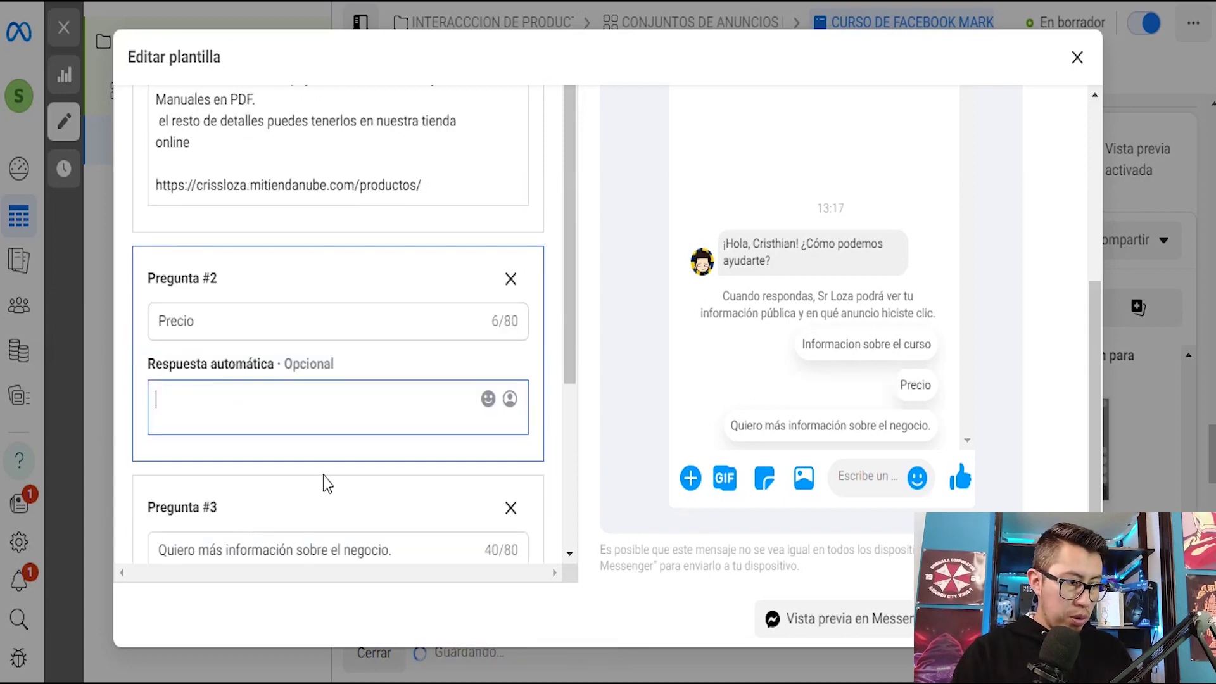
{"action": "type", "text": "El precio de nuestro curso es de 10 $ y abarca 6 sesiones en video tutoriales mas archivos pdf y practicas. Si quieres conocer el resto de beneficios que tenemos haz click en nuestro link https://crissloza.mitiendanube.com/productos/"}
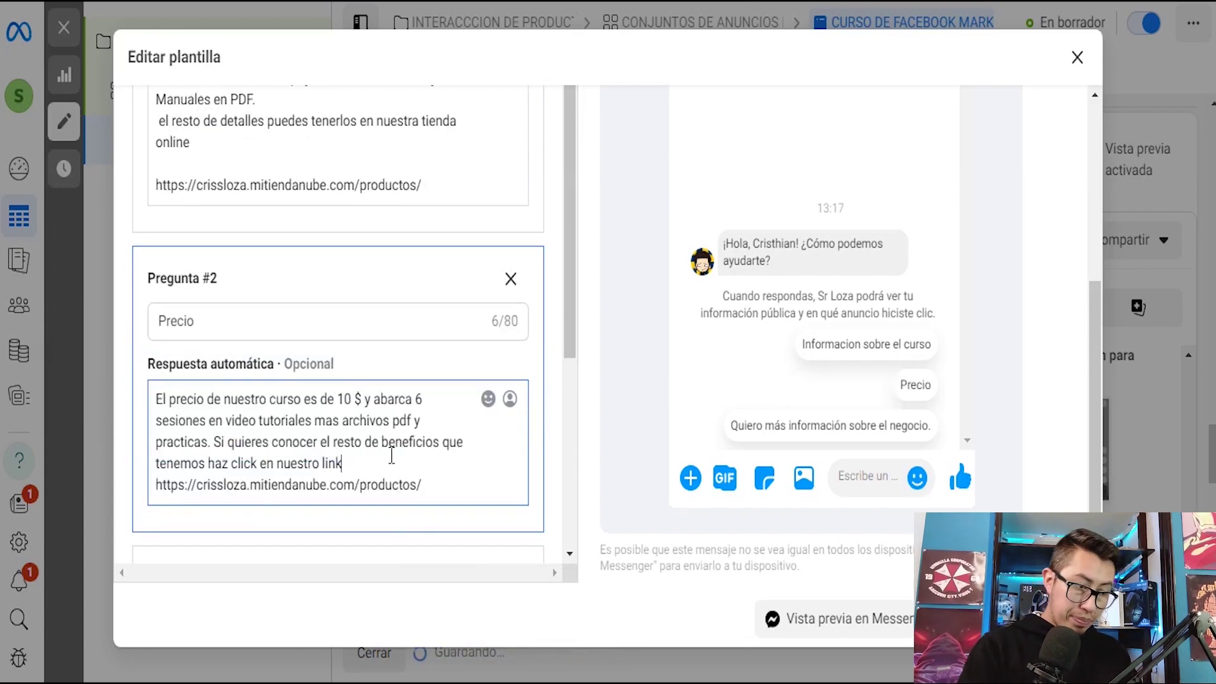
{"action": "key", "text": "Return"}
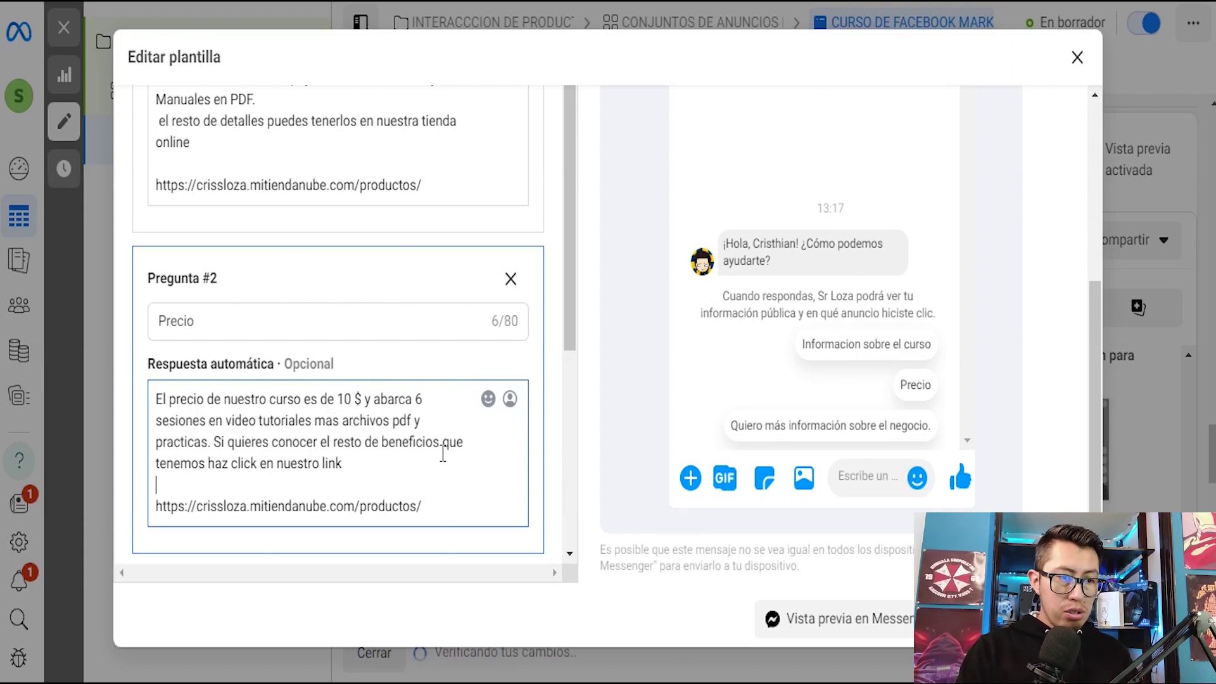
Step: Switch to the Tiendanube store, leave the course page for the home page and look over its banner and content
{"action": "scroll", "coordinate": [443, 453], "scroll_direction": "up", "scroll_amount": 5}
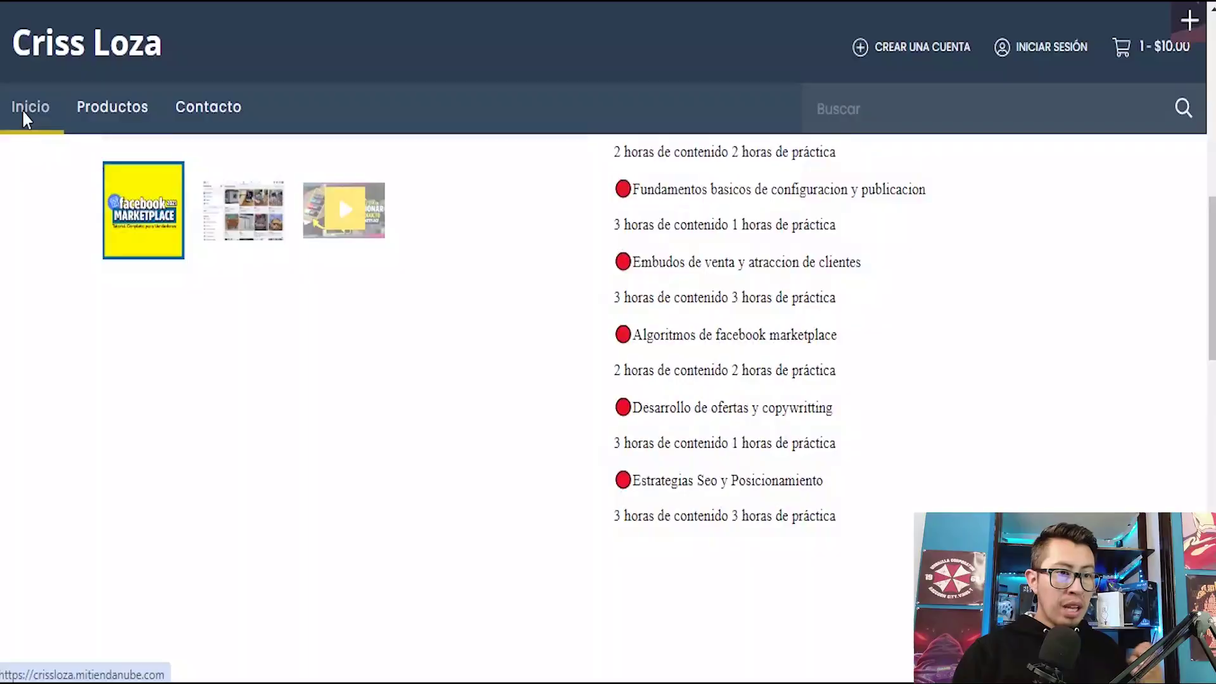
{"action": "left_click", "coordinate": [23, 113]}
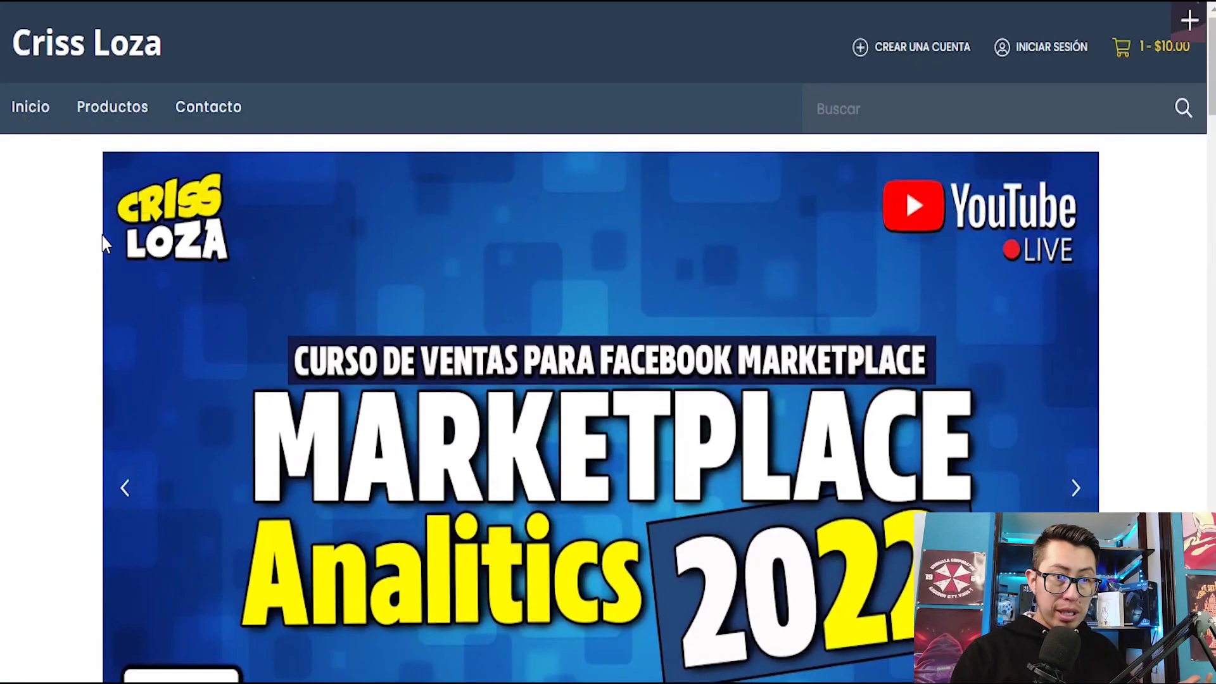
{"action": "scroll", "coordinate": [103, 242], "scroll_direction": "down", "scroll_amount": 5}
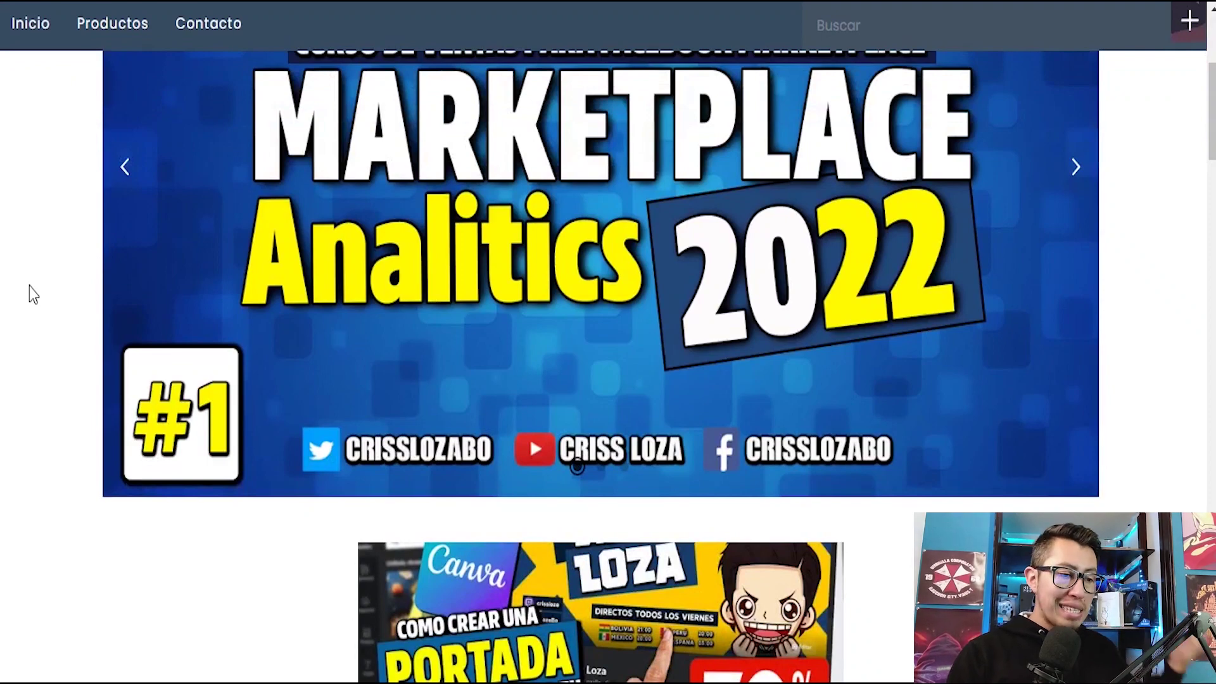
Step: Review the store's home page from the banner carousel through the featured products, promotional images and video to the footer's newsletter form
{"action": "scroll", "coordinate": [29, 286], "scroll_direction": "up", "scroll_amount": 5}
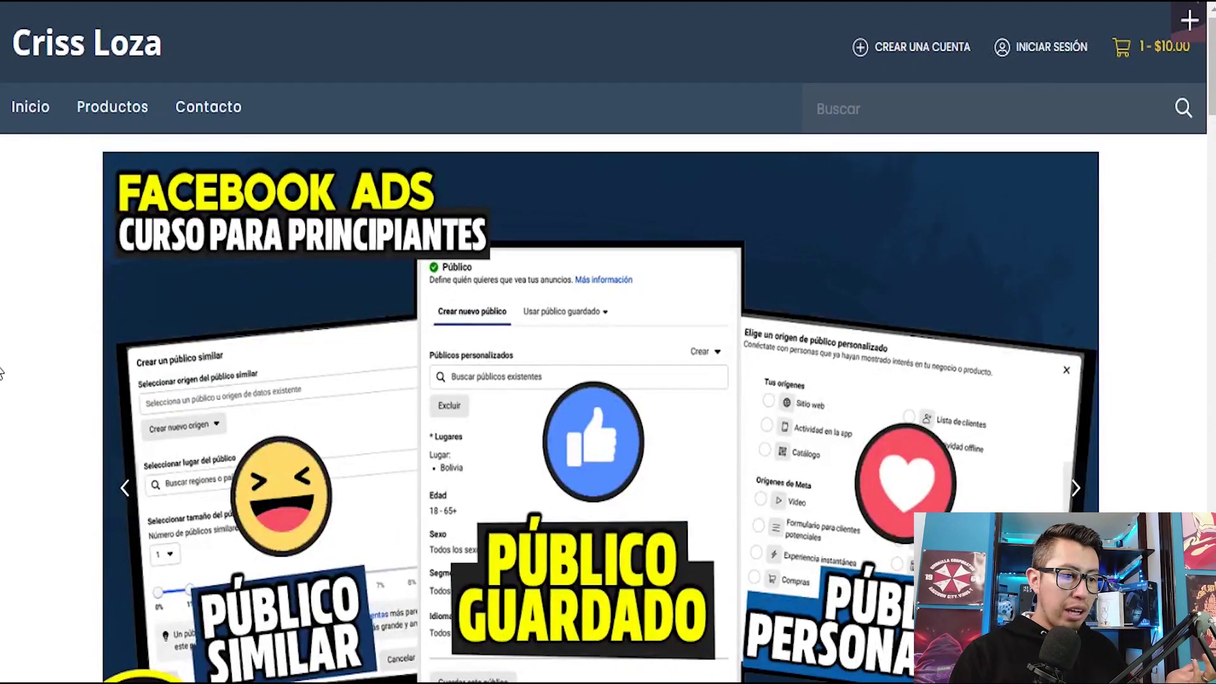
{"action": "scroll", "coordinate": [25, 345], "scroll_direction": "down", "scroll_amount": 2}
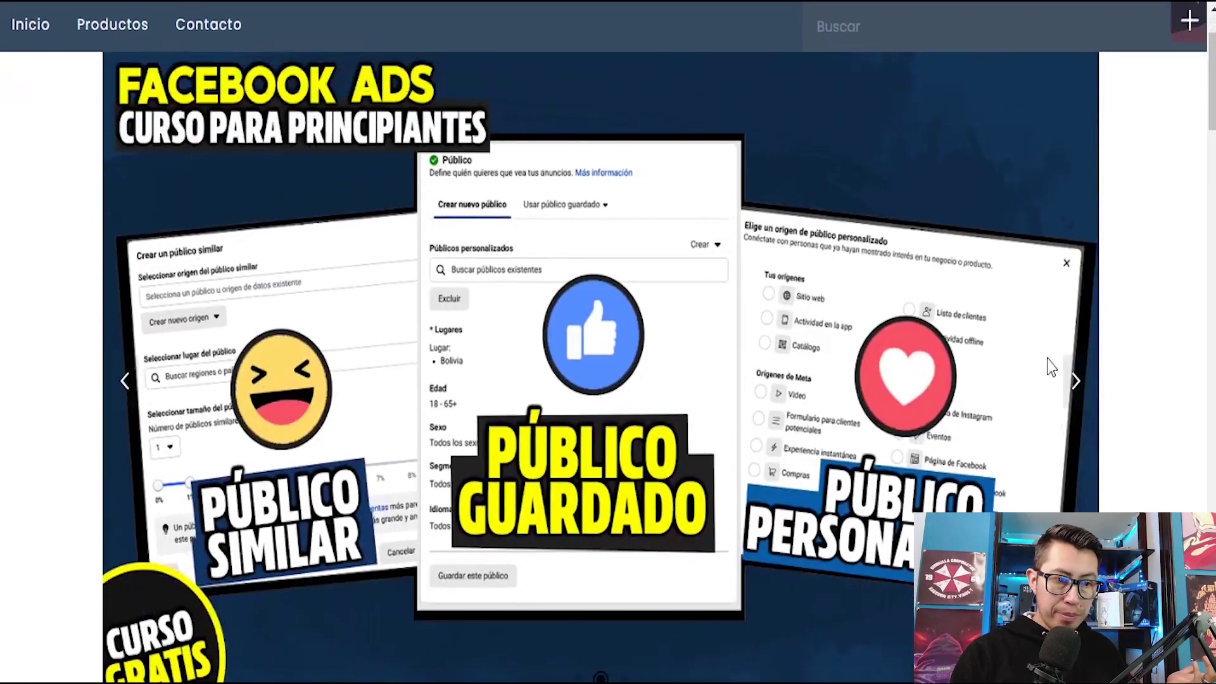
{"action": "scroll", "coordinate": [1076, 451], "scroll_direction": "down", "scroll_amount": 8}
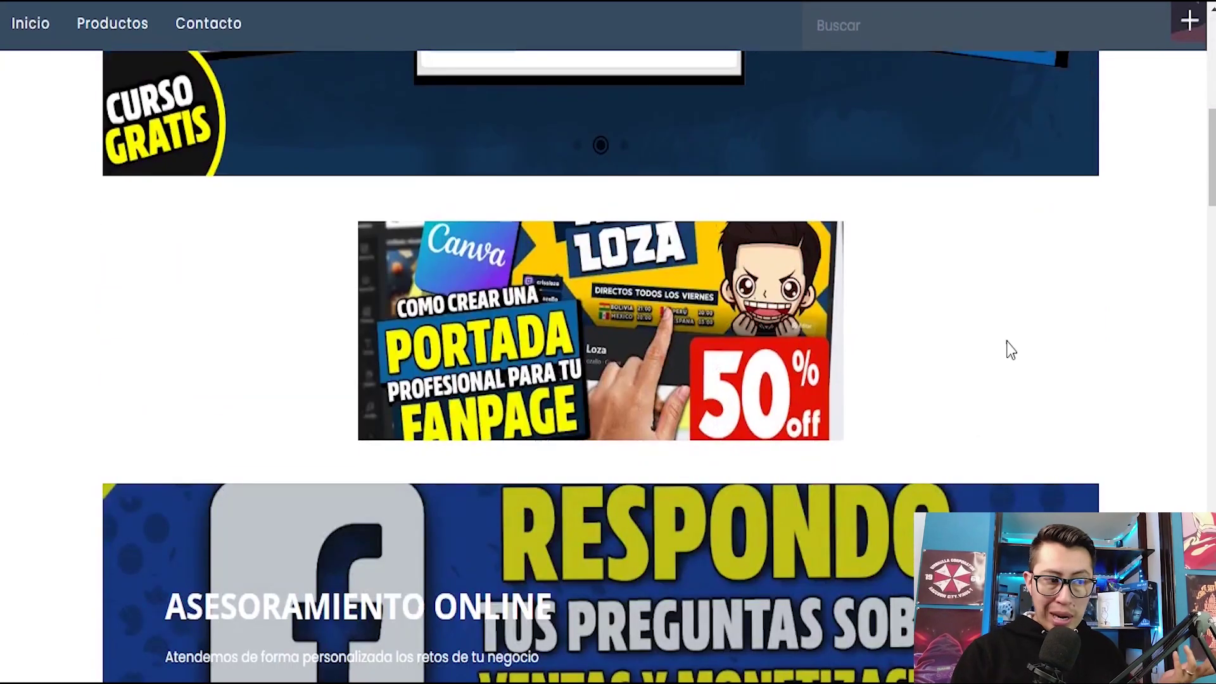
{"action": "scroll", "coordinate": [627, 346], "scroll_direction": "down", "scroll_amount": 3}
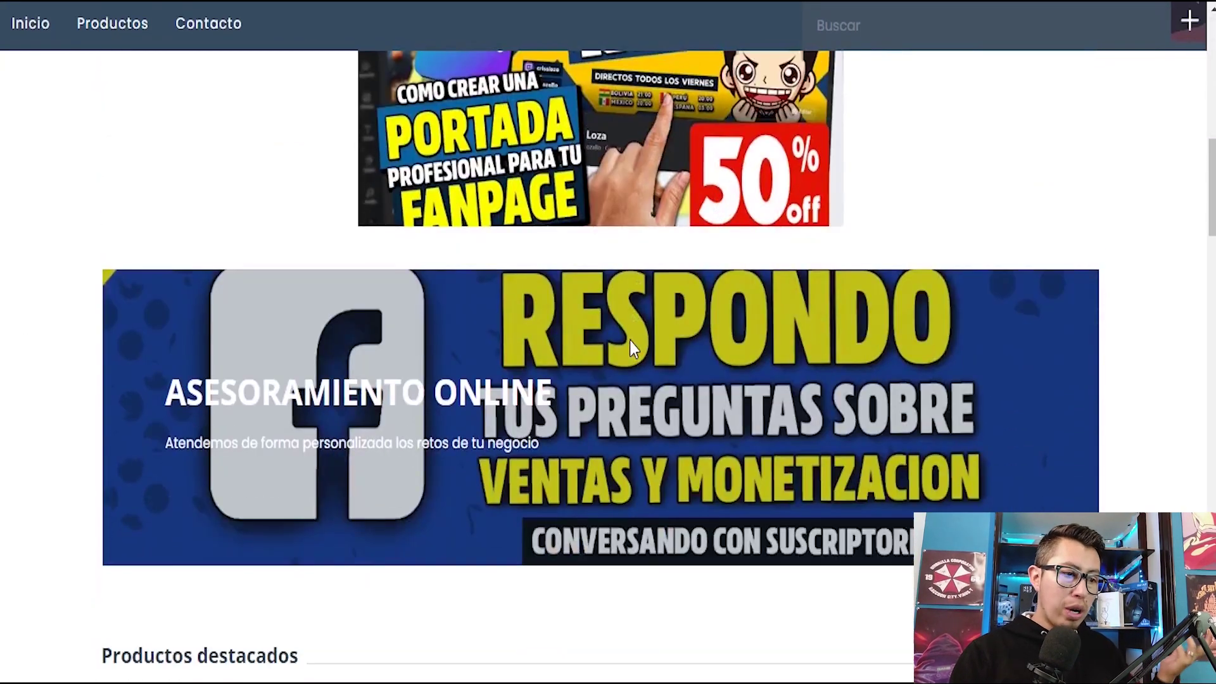
{"action": "scroll", "coordinate": [629, 345], "scroll_direction": "down", "scroll_amount": 5}
{"action": "scroll", "coordinate": [630, 348], "scroll_direction": "up", "scroll_amount": 4}
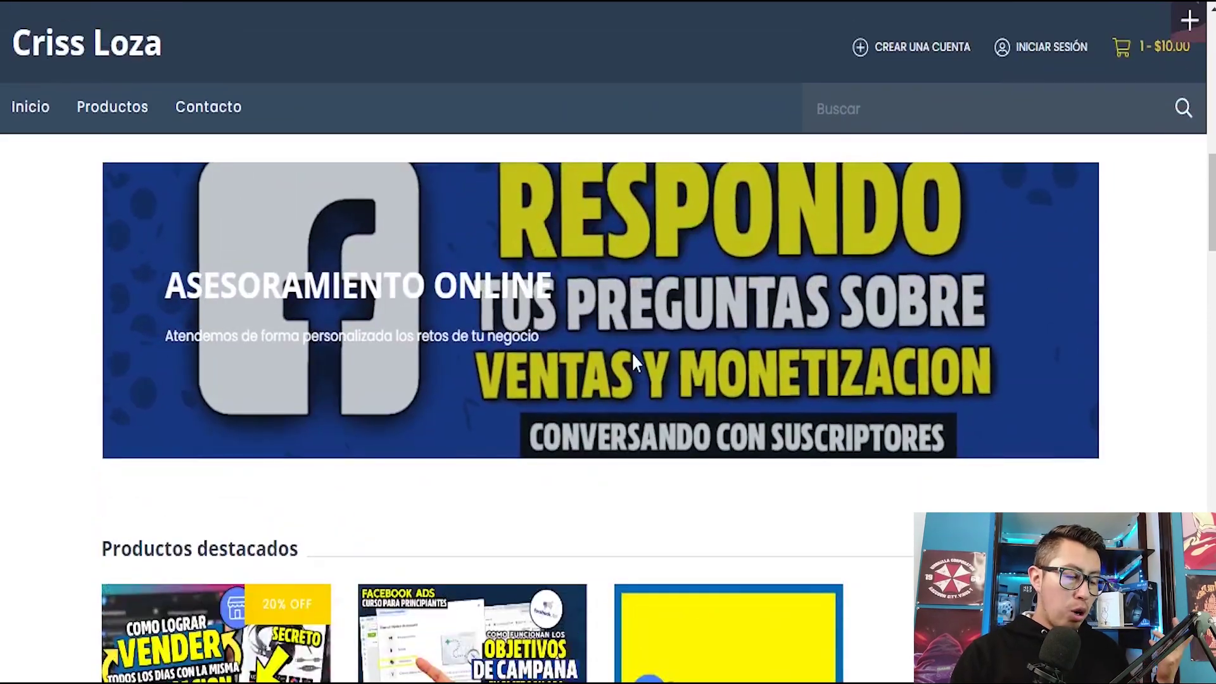
{"action": "scroll", "coordinate": [631, 352], "scroll_direction": "down", "scroll_amount": 11}
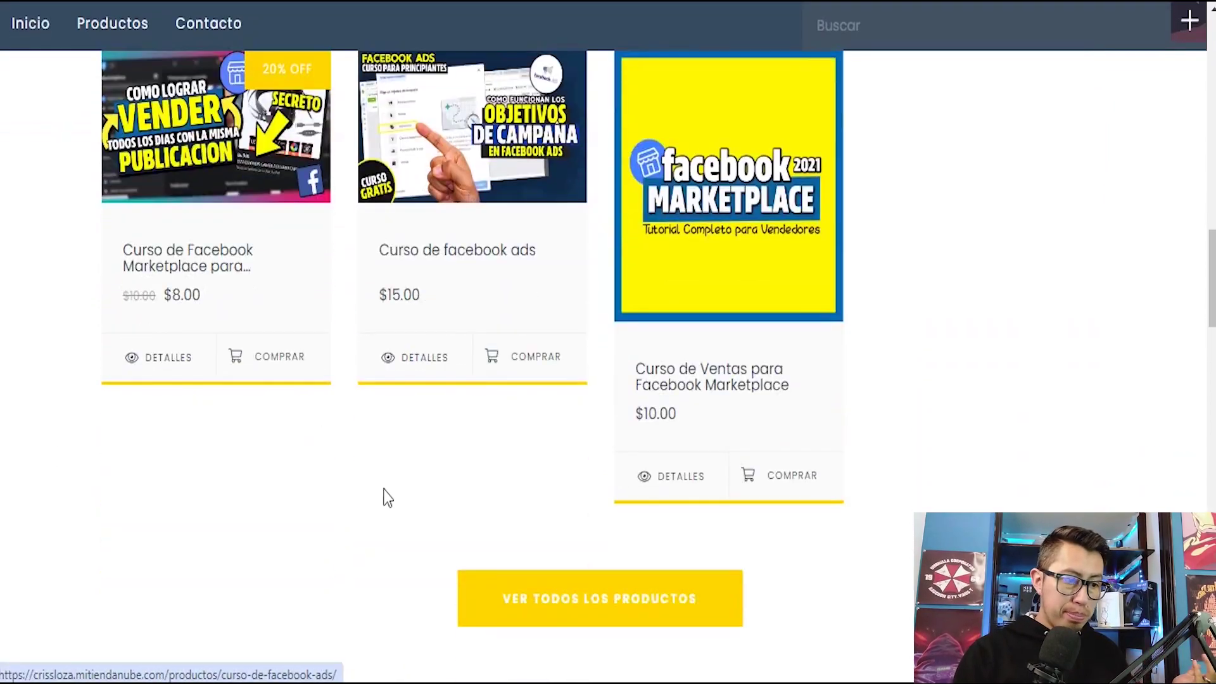
{"action": "scroll", "coordinate": [404, 471], "scroll_direction": "down", "scroll_amount": 20}
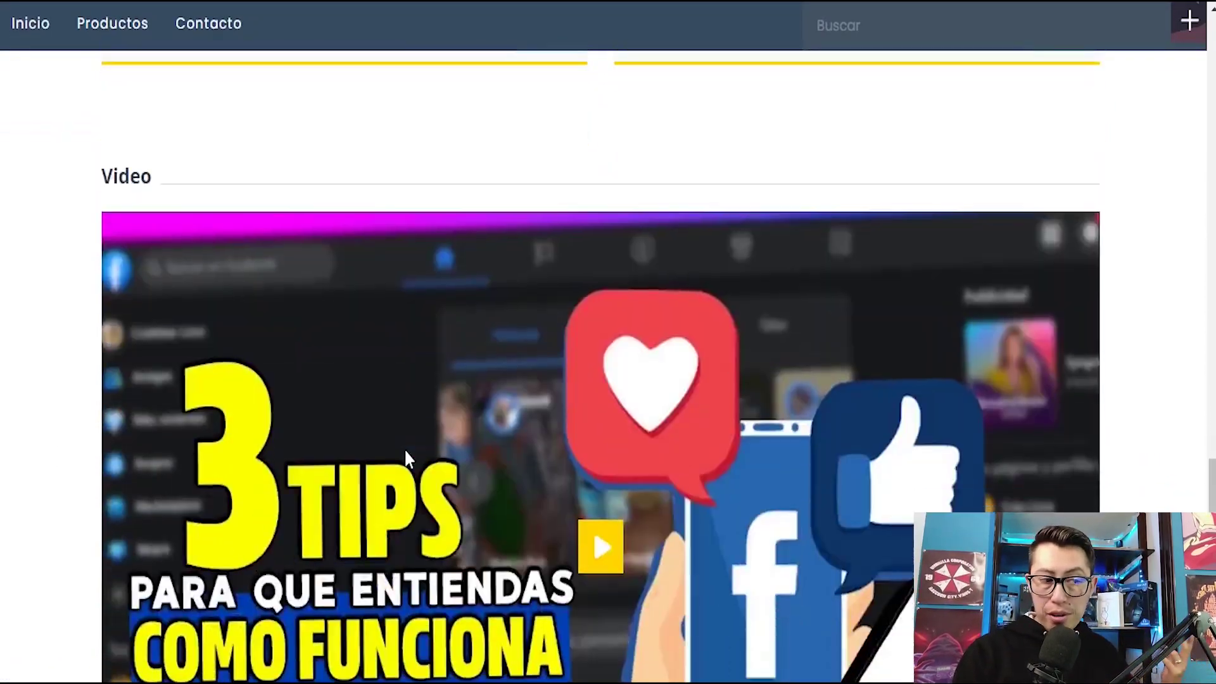
{"action": "scroll", "coordinate": [405, 451], "scroll_direction": "down", "scroll_amount": 5}
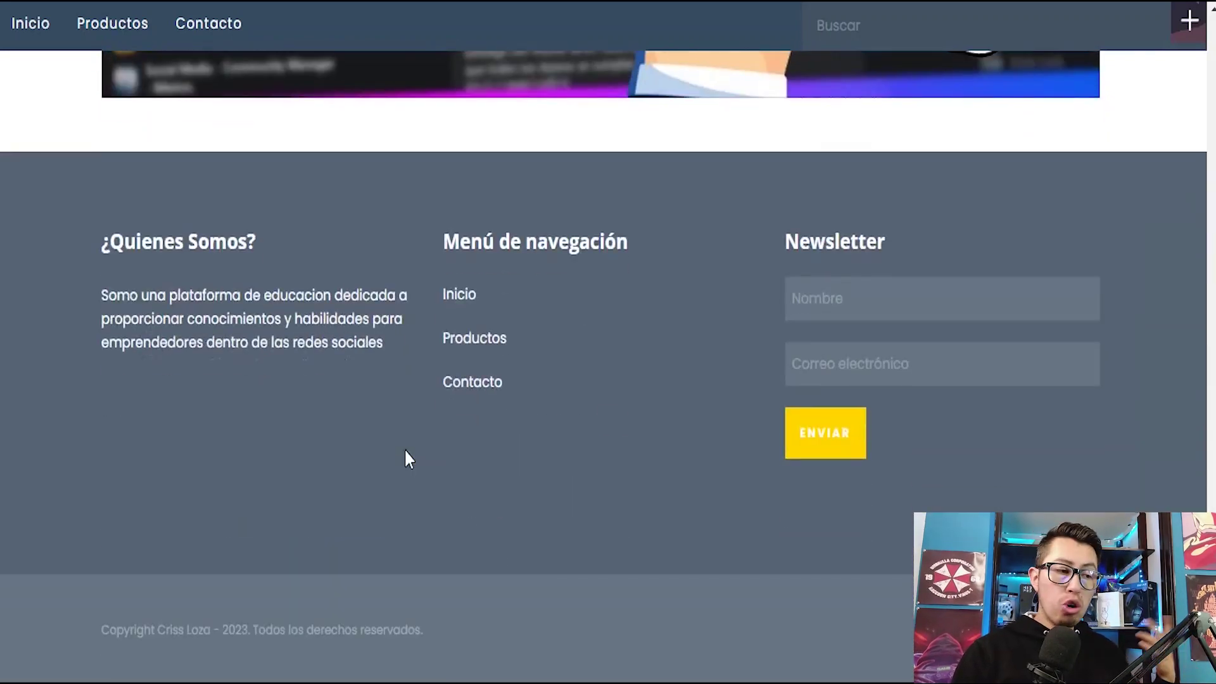
{"action": "scroll", "coordinate": [561, 315], "scroll_direction": "up", "scroll_amount": 2}
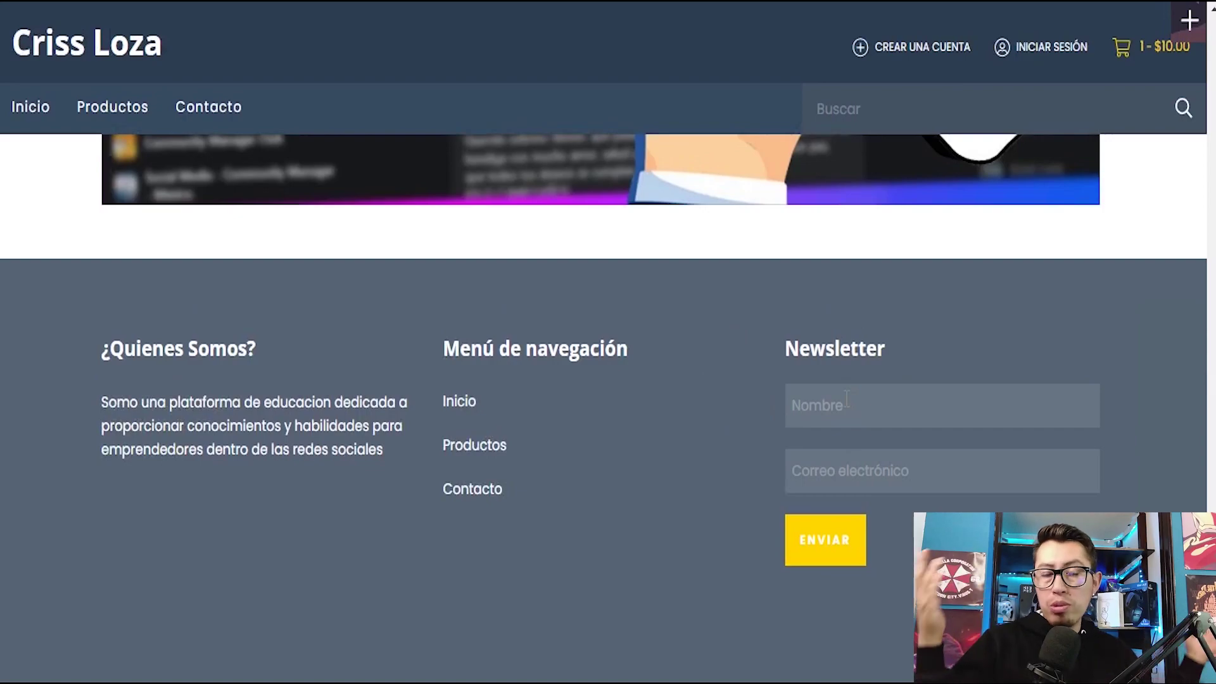
{"action": "scroll", "coordinate": [983, 334], "scroll_direction": "up", "scroll_amount": 20}
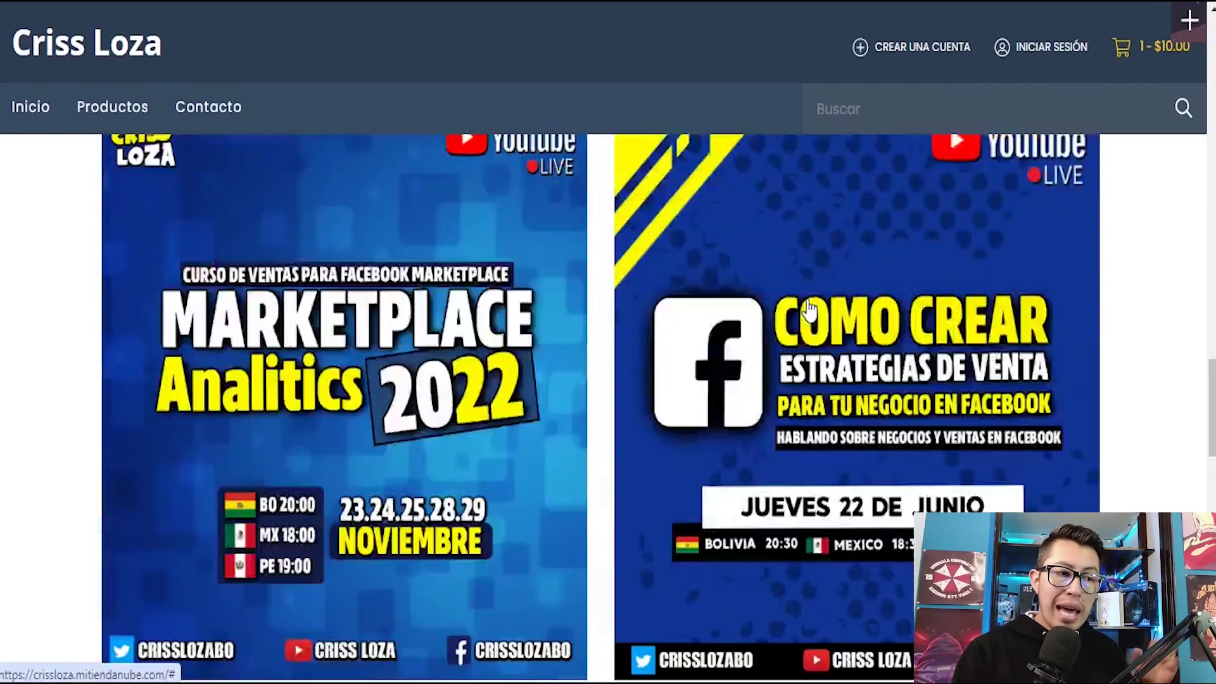
{"action": "scroll", "coordinate": [808, 307], "scroll_direction": "up", "scroll_amount": 5}
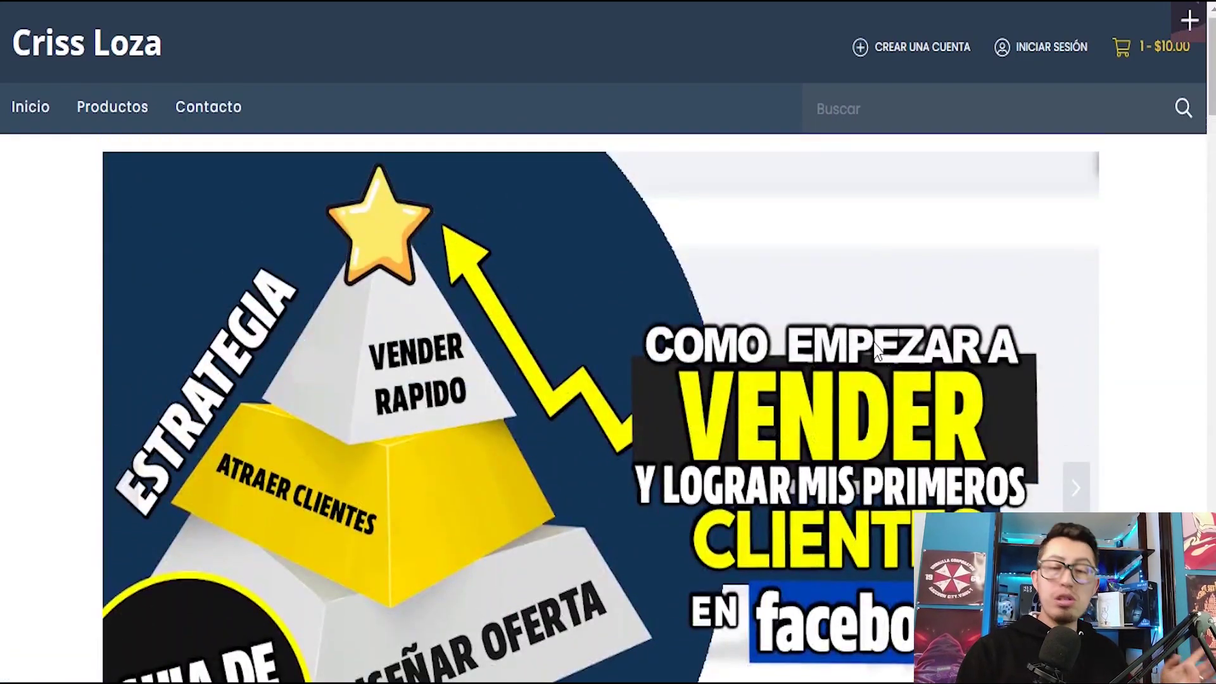